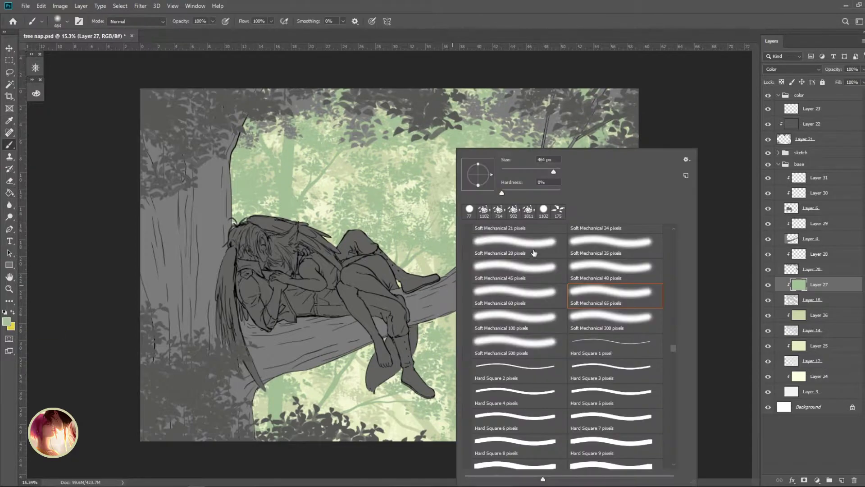
- Tint the midground foliage green by filling the clipped Layer 28
key("Escape")
left_click(819, 253)
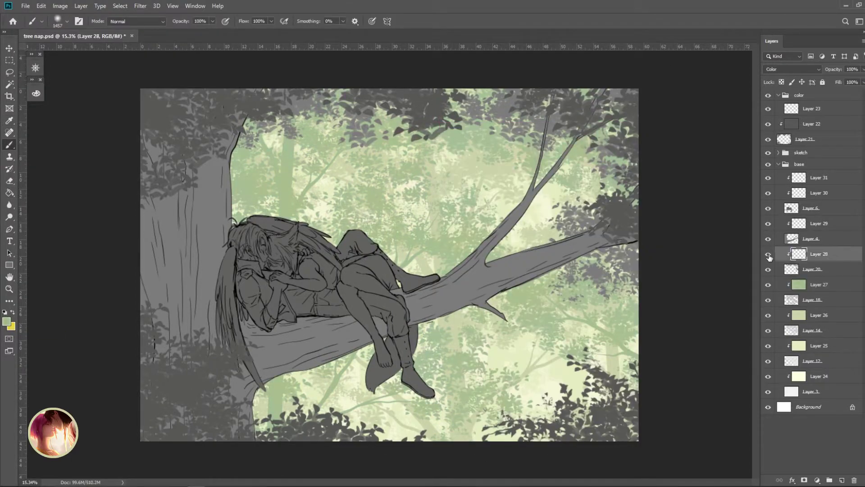
key("shift+c")
key("Return")
- Add a clipped layer over the foreground leaves, change its blend mode and fill it with dark olive green
left_click(825, 218)
left_click(809, 124)
left_click(792, 69)
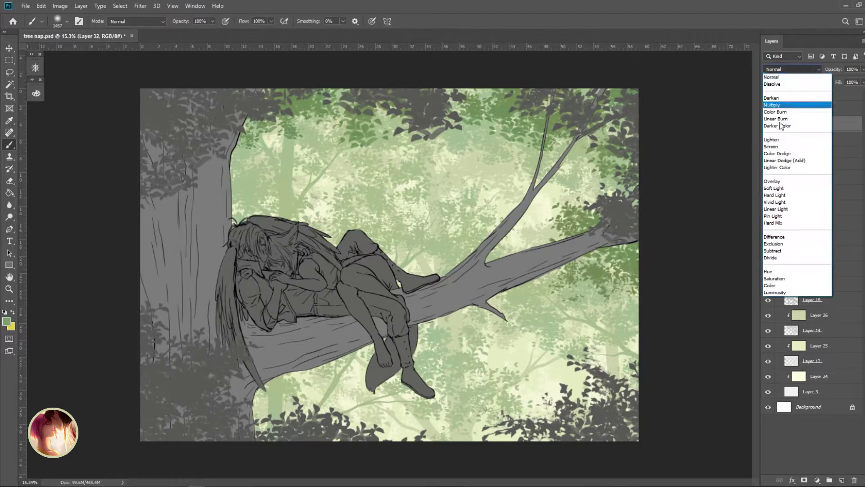
left_click(779, 277)
key("shift+c")
key("Return")
- Add a clipped Multiply layer above the leaf colour and softly darken the foreground leaves with a large soft brush
key("ctrl+shift+alt+n")
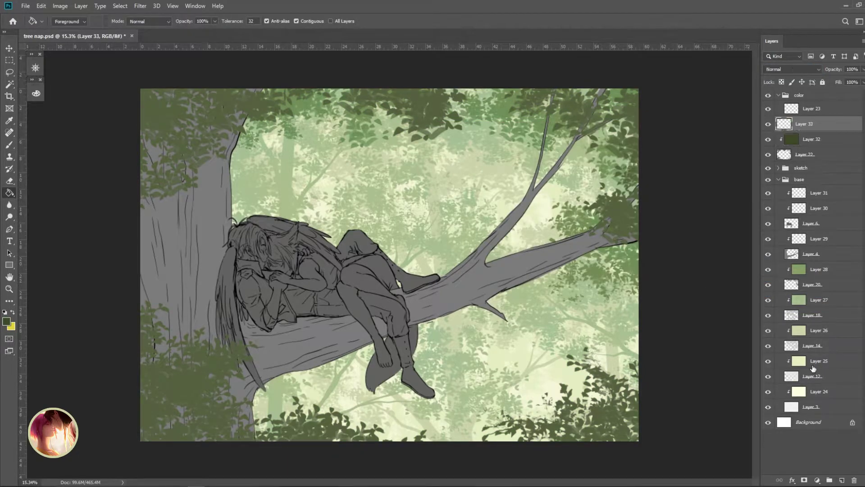
key("z")
key("ctrl+minus")
key("b")
mouse_move(280, 325)
left_mouse_down()
mouse_move(386, 145)
mouse_move(451, 293)
left_mouse_up()
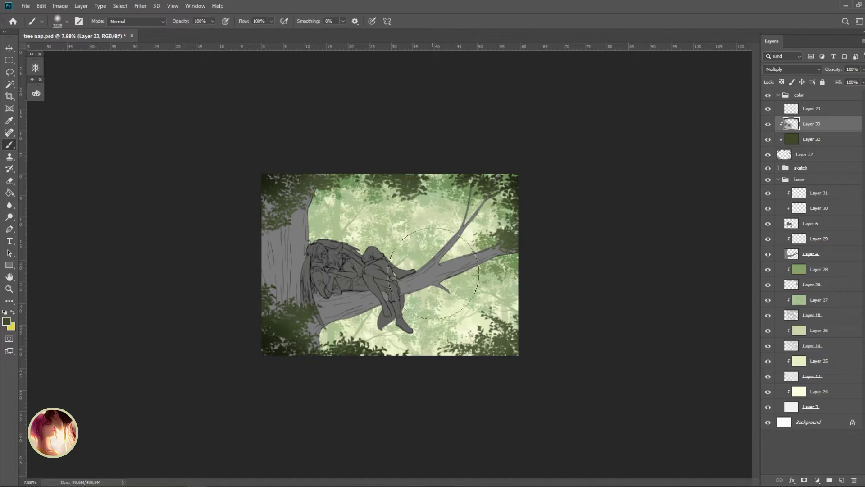
- Fill the tree's clipped Layer 29 with medium brown and set its blend mode to Multiply
key("shift+c")
key("Return")
key("g")
left_click(469, 390)
key("shift+alt+m")
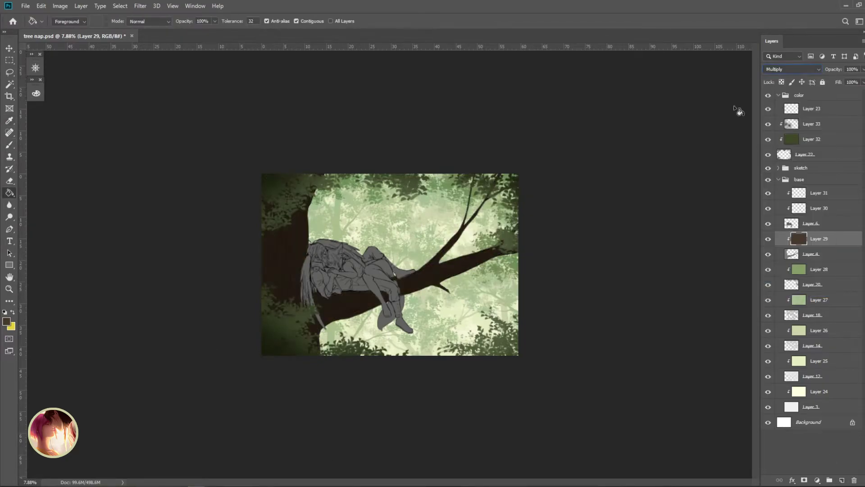
key("shift+c")
key("Return")
key("shift+alt+BackSpace")
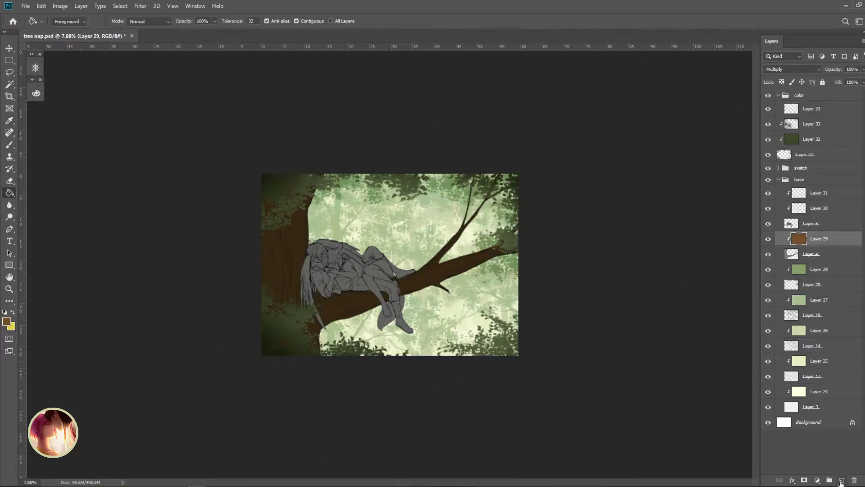
- Set Layer 31's blend mode to Multiply and add a black-filled layer above it
left_click(819, 193)
left_click(791, 69)
key("ctrl+shift+alt+n")
key("alt+BackSpace")
- On a new clipped layer above the black one, brush soft cream light across the trunk and branch within the tree selection
key("ctrl+shift+alt+n")
key("i")
key("shift+c")
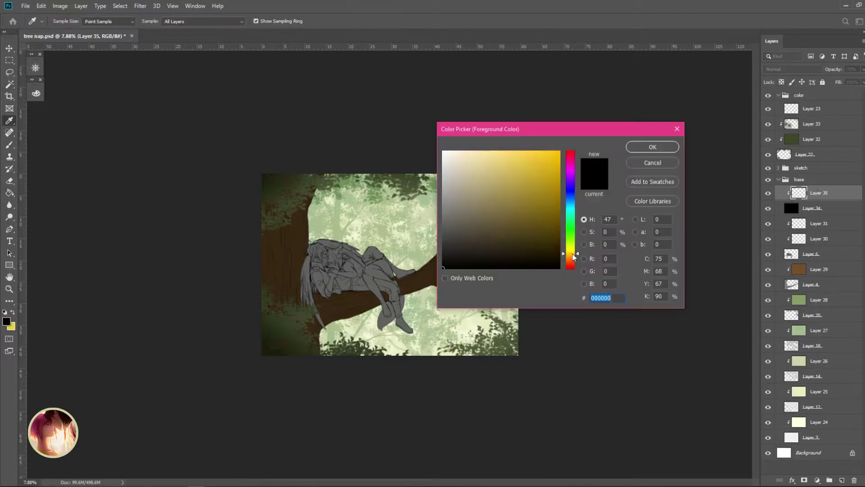
left_click(456, 155)
key("Return")
key("b")
left_click(792, 284, "ctrl")
mouse_move(348, 164)
left_mouse_down()
mouse_move(435, 367)
mouse_move(352, 144)
left_mouse_up()
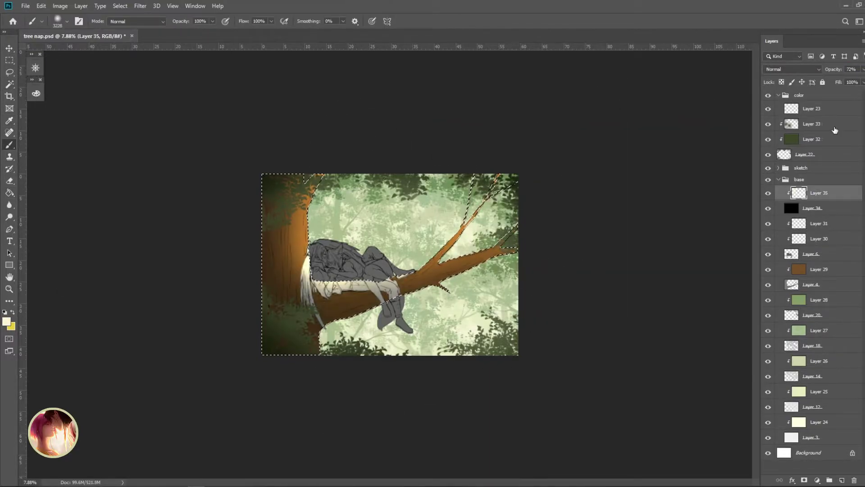
- Add a clipped Multiply layer at 53% opacity above Layer 33 and fill it with very dark green
left_click(836, 130)
key("ctrl+shift+alt+n")
key("v")
key("ctrl+d")
key("alt+BackSpace")
key("shift+alt+m")
left_click_drag(863, 69, 843, 85)
key("shift+c")
left_click(496, 251)
key("Return")
key("alt+BackSpace")
- Erase parts of the dark overlay around the inner foliage with a large soft eraser
key("e")
key("ctrl+plus")
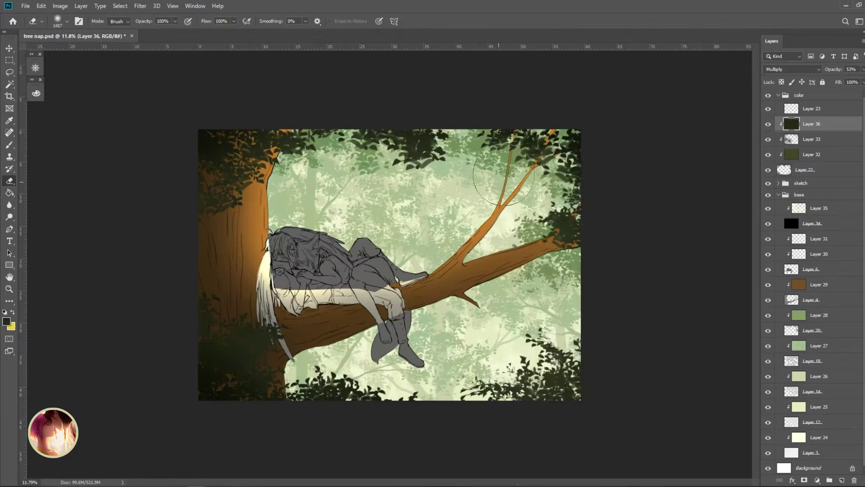
left_click_drag(424, 158, 545, 342)
left_click_drag(351, 383, 563, 356)
- Select the two figures and clear the cream light from them on Layer 35
key("w")
left_click(818, 208)
left_click(799, 208, "ctrl")
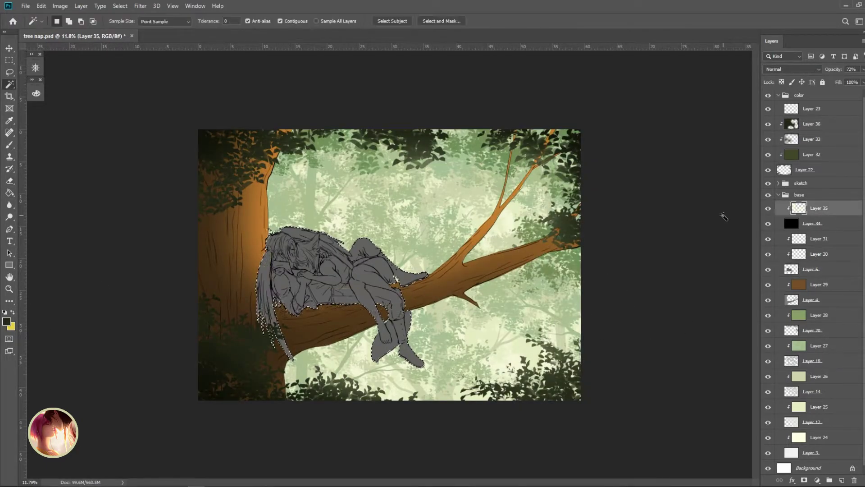
key("ctrl+d")
- Paint the figures' skin beige on Layer 31 with a soft brush
left_click(819, 253)
key("b")
right_click(396, 149)
key("Escape")
left_click(819, 238)
key("z")
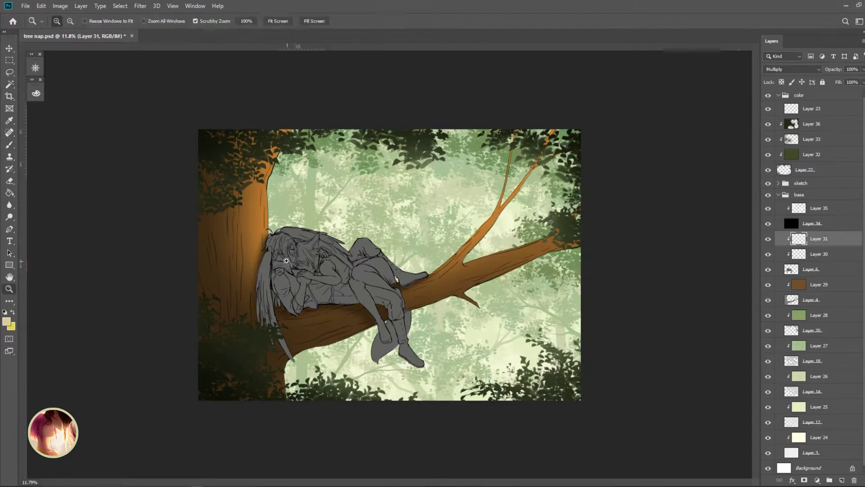
left_click_drag(286, 260, 311, 261)
key("b")
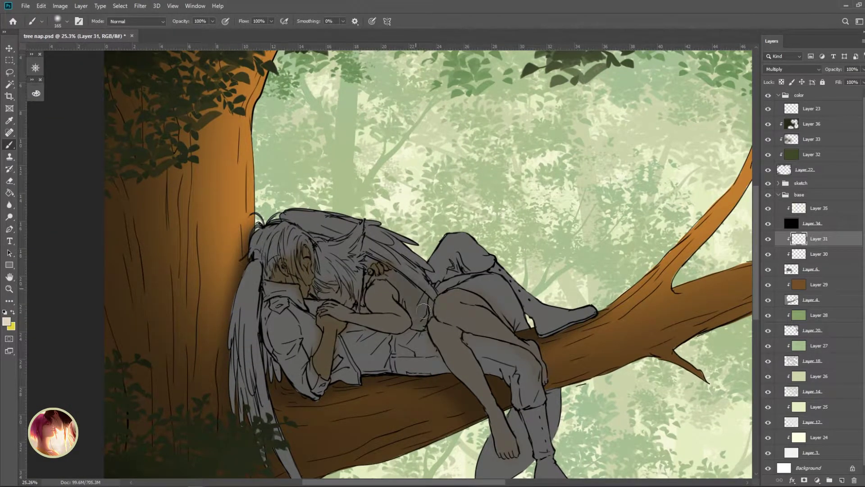
- Paint the light areas of the figures and their clothing with a smaller soft brush on Layer 31
right_click(435, 272)
key("Escape")
left_click(323, 245, "alt")
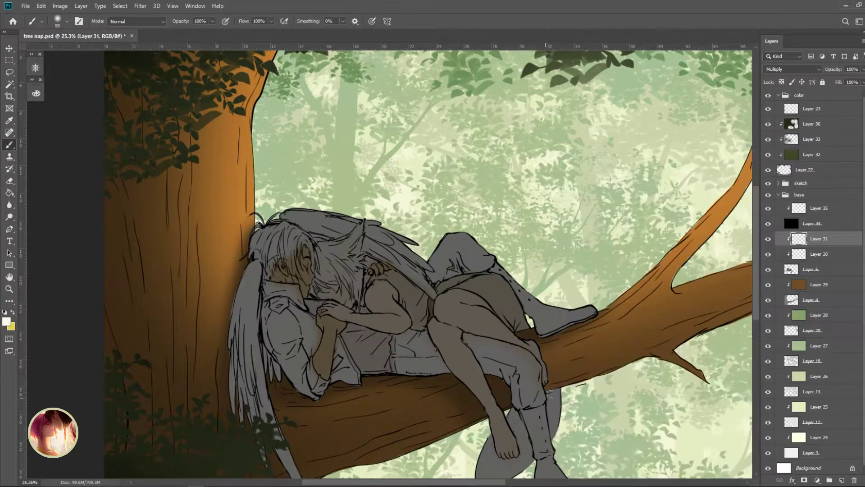
mouse_move(517, 473)
left_mouse_down()
mouse_move(477, 360)
mouse_move(500, 410)
left_mouse_up()
- Paint the reclining figure's jacket and boots black and the trousers dark red
mouse_move(248, 239)
left_mouse_down()
mouse_move(255, 281)
mouse_move(294, 265)
mouse_move(328, 312)
left_mouse_up()
mouse_move(379, 271)
left_mouse_down()
mouse_move(423, 317)
mouse_move(421, 301)
mouse_move(397, 285)
mouse_move(480, 280)
mouse_move(521, 302)
mouse_move(524, 347)
mouse_move(496, 330)
mouse_move(507, 300)
left_mouse_up()
mouse_move(412, 207)
left_mouse_down()
mouse_move(432, 170)
mouse_move(468, 186)
mouse_move(425, 213)
mouse_move(437, 200)
mouse_move(433, 209)
mouse_move(455, 204)
mouse_move(520, 256)
mouse_move(577, 246)
left_mouse_up()
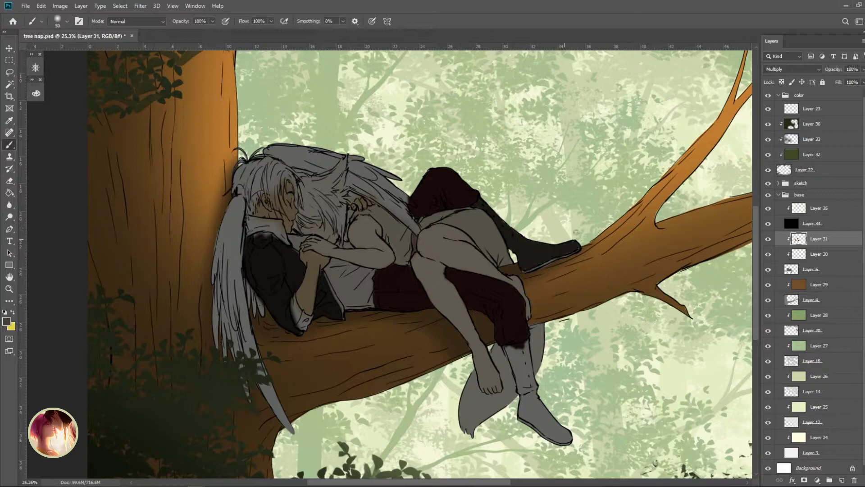
mouse_move(516, 344)
left_mouse_down()
mouse_move(527, 392)
mouse_move(570, 419)
left_mouse_up()
- Paint the reclining figure's hair black with a small hard round brush
right_click(544, 262)
left_click(586, 239)
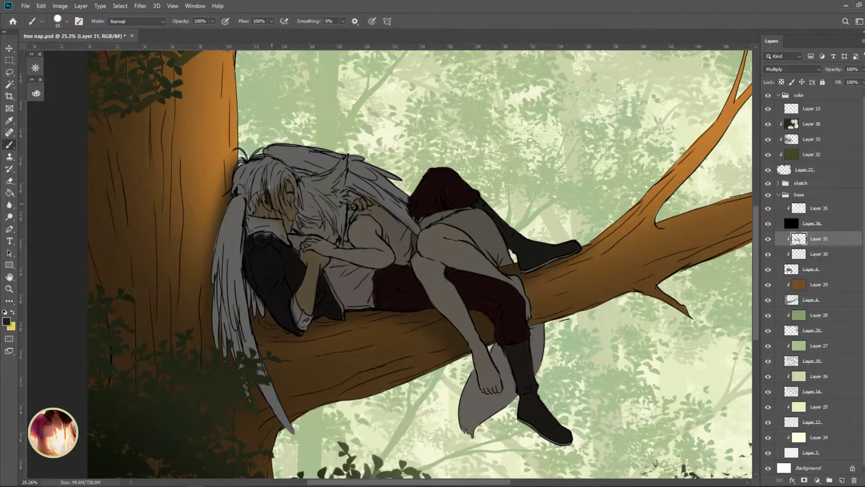
mouse_move(268, 187)
left_mouse_down()
mouse_move(242, 148)
mouse_move(257, 188)
left_mouse_up()
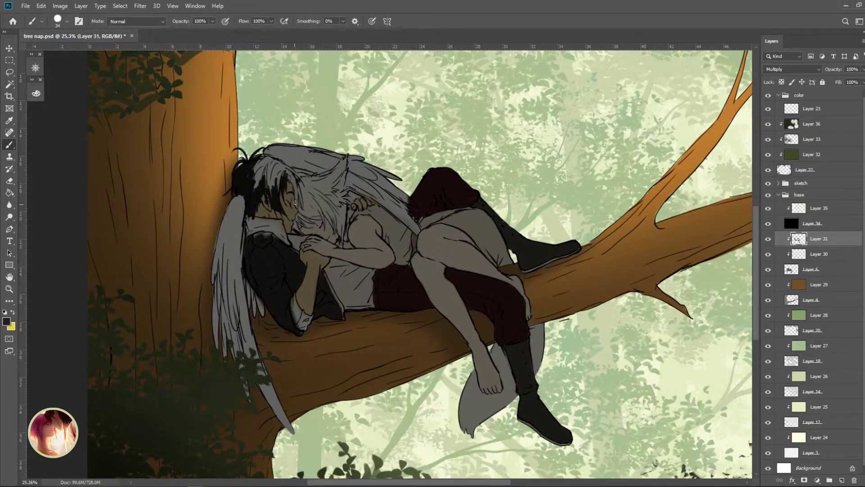
left_click_drag(284, 177, 258, 183)
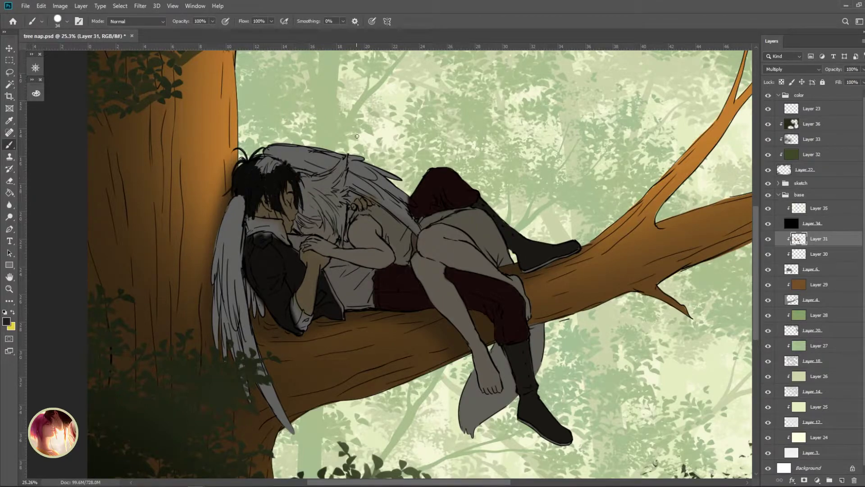
- Paint both wings black using a soft brush, adjusting its size for the feathers
mouse_move(348, 156)
left_mouse_down()
mouse_move(350, 191)
mouse_move(271, 154)
mouse_move(336, 167)
left_mouse_up()
right_click(336, 167)
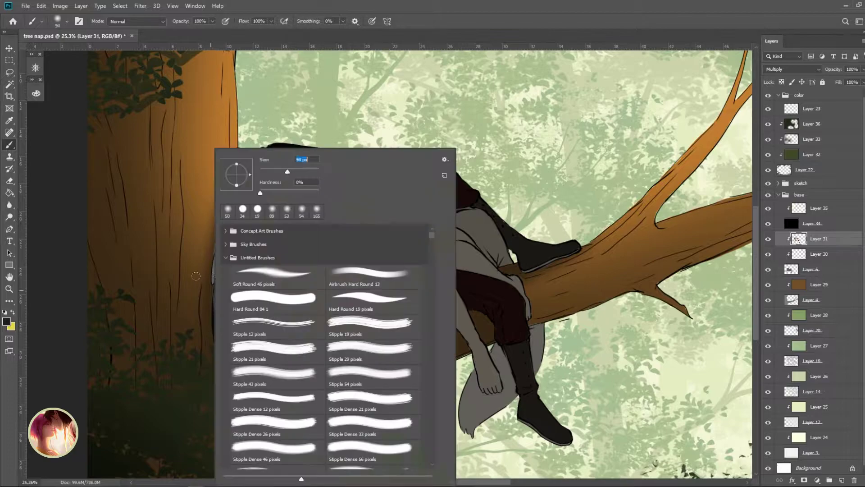
left_click_drag(253, 175, 275, 175)
key("Return")
mouse_move(238, 203)
left_mouse_down()
mouse_move(289, 433)
mouse_move(265, 327)
left_mouse_up()
right_click(383, 150)
mouse_move(350, 154)
left_mouse_down()
mouse_move(359, 187)
mouse_move(419, 234)
left_mouse_up()
key("Return")
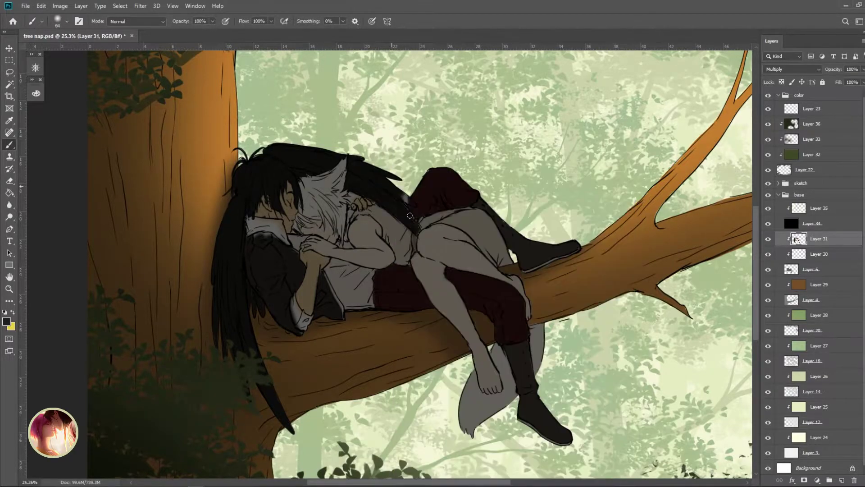
- Touch up the base colours around the lighter figure's hair and the reclining figure's collar
right_click(379, 149)
key("Return")
left_click_drag(347, 196, 351, 204)
left_click_drag(246, 219, 265, 238)
scroll(296, 322, "down", 3)
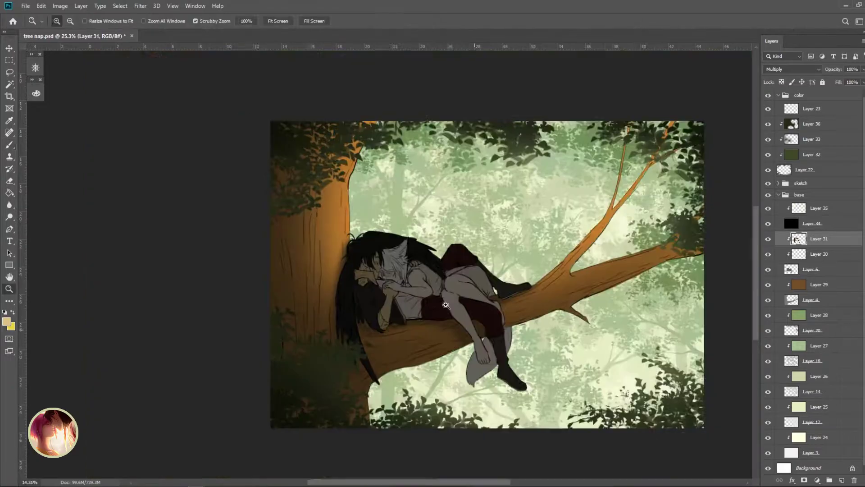
- Add a Multiply layer at 60% opacity and shade the figures' legs and tail dusky pink inside the figure selection
left_click_drag(296, 323, 204, 319)
right_click(356, 144)
key("Return")
mouse_move(271, 298)
left_mouse_down()
mouse_move(270, 352)
mouse_move(316, 316)
mouse_move(268, 356)
left_mouse_up()
scroll(392, 265, "up", 2)
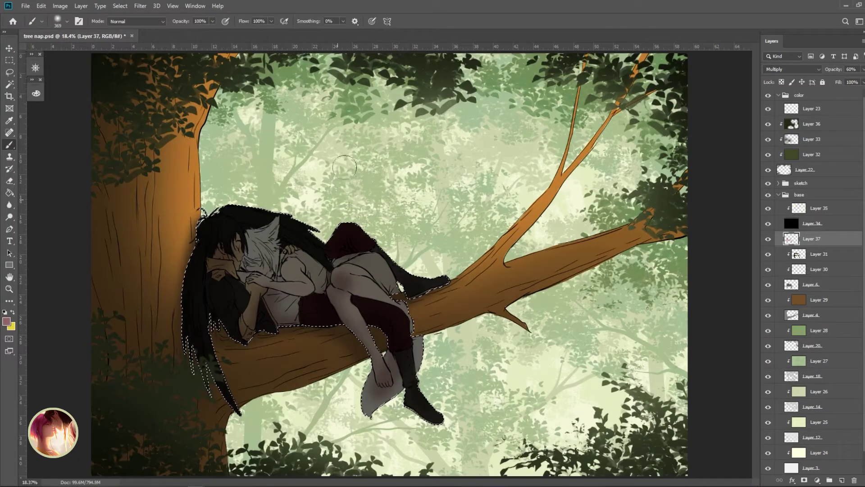
- Shade the lighter figure's arm and torso dusky pink with a smaller soft brush
key("bracketleft")
key("bracketleft")
key("bracketleft")
key("bracketleft")
mouse_move(282, 275)
left_mouse_down()
mouse_move(253, 257)
mouse_move(284, 210)
left_mouse_up()
left_click(284, 208, "alt")
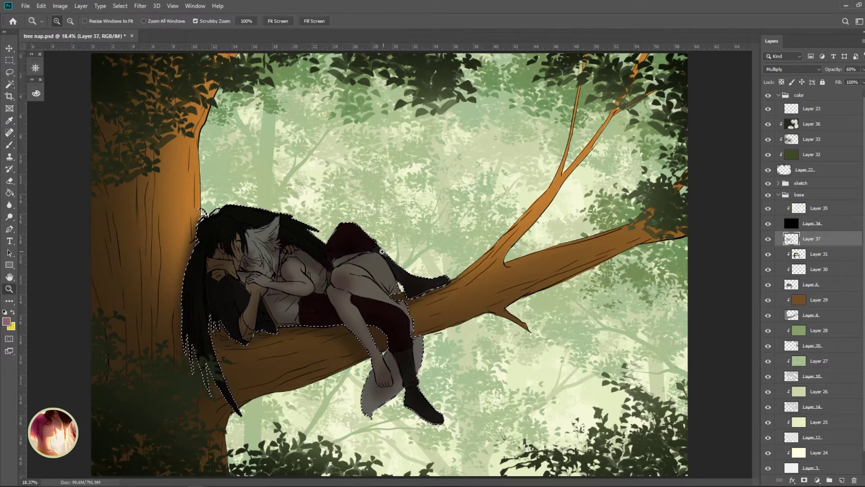
- Brush soft cream light onto the figures' thighs, raised knee, ear and boots on Layer 35
scroll(389, 265, "down", 2)
right_click(389, 265)
key("Return")
key("alt+bracketright")
key("alt+bracketright")
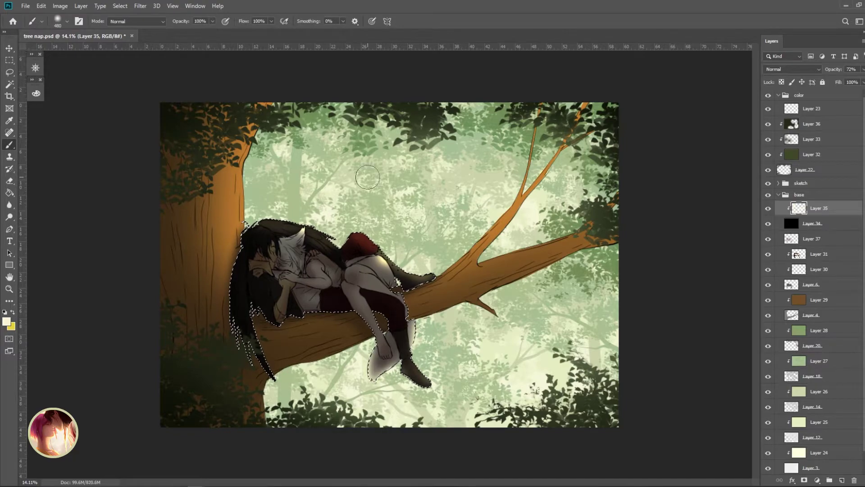
- Refine the cream highlights on the lighter figure's thigh by alternately erasing and repainting them
scroll(384, 263, "up", 2)
key("e")
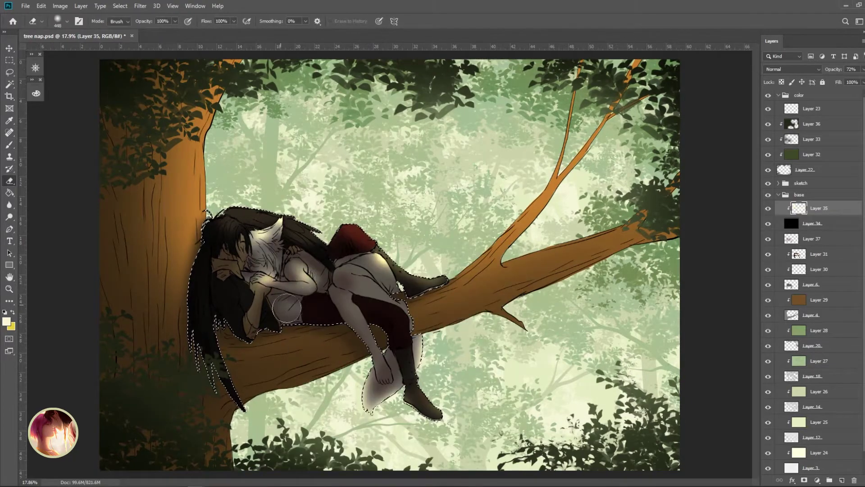
key("b")
left_click(370, 255)
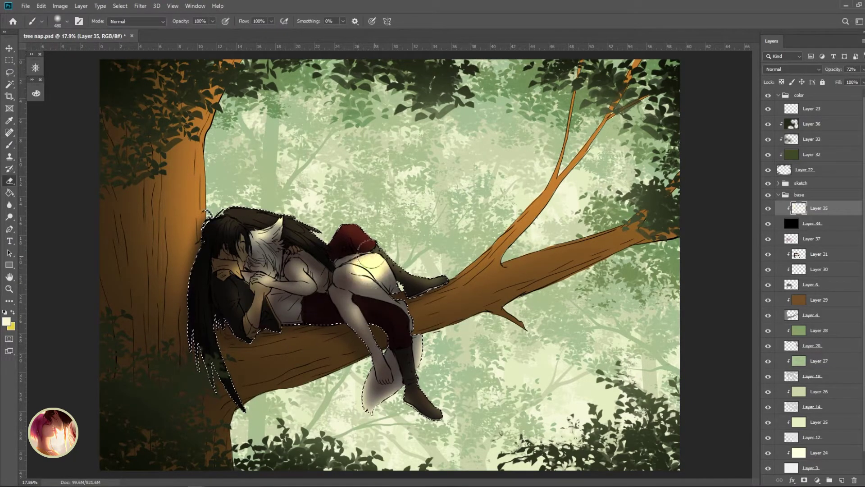
key("z")
mouse_move(390, 264)
left_mouse_down()
mouse_move(356, 263)
mouse_move(414, 262)
left_mouse_up()
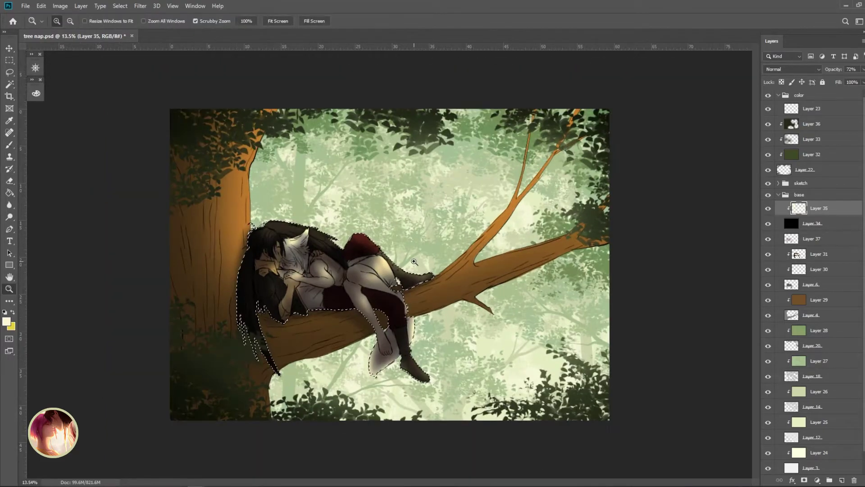
- Lower the brush opacity to 39% and build up soft light on the lighter figure's hair, torso and legs
scroll(298, 258, "up", 3)
key("b")
right_click(291, 257)
key("Escape")
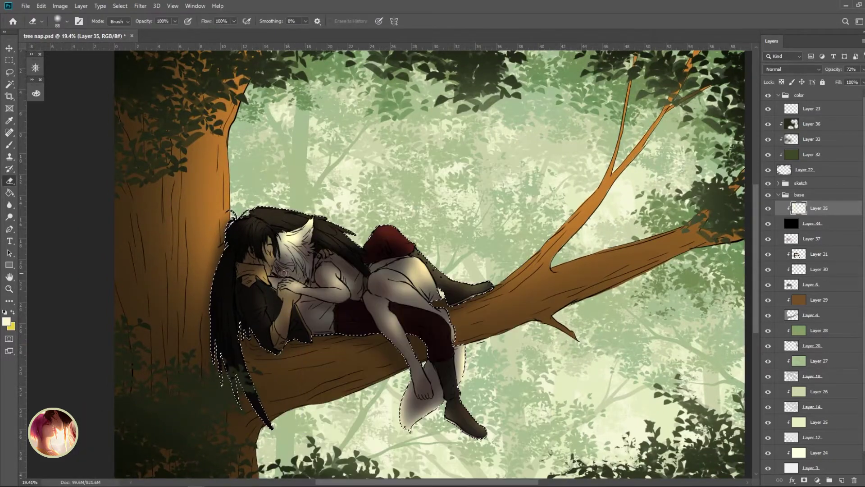
scroll(314, 272, "down", 1)
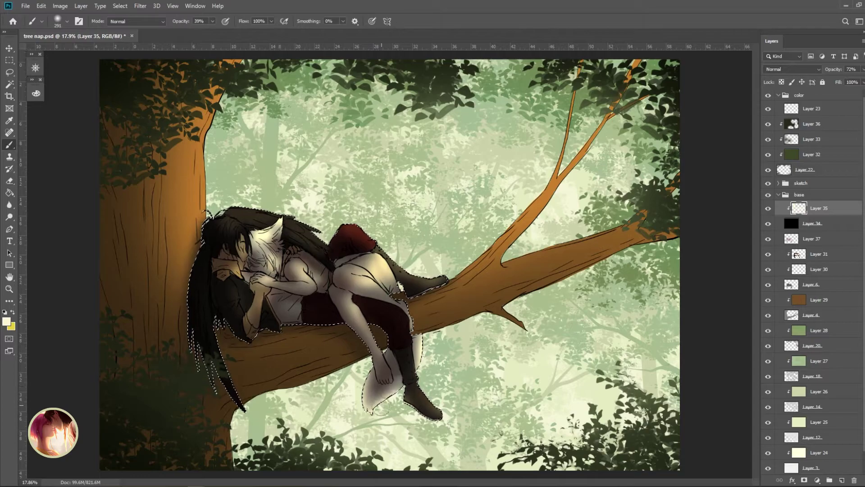
right_click(442, 270)
key("Escape")
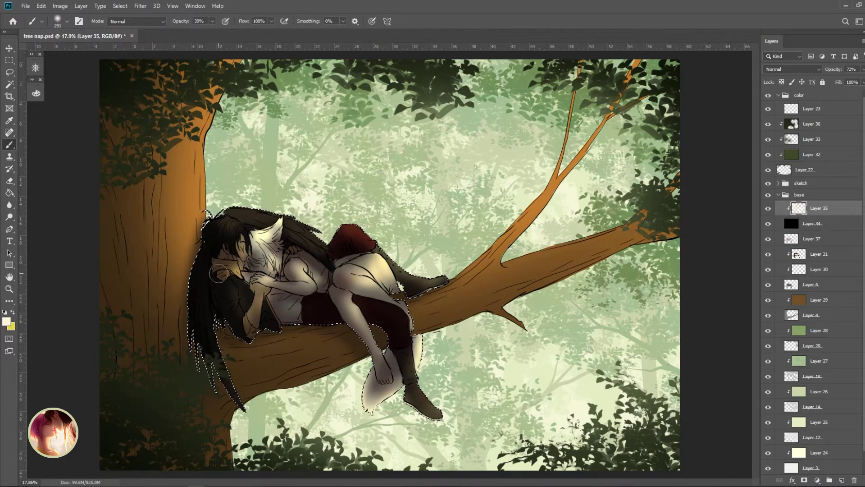
- Add a clipped layer above Layer 35 and brush brighter light onto the wing, hair, red trousers and boots
left_click(841, 480)
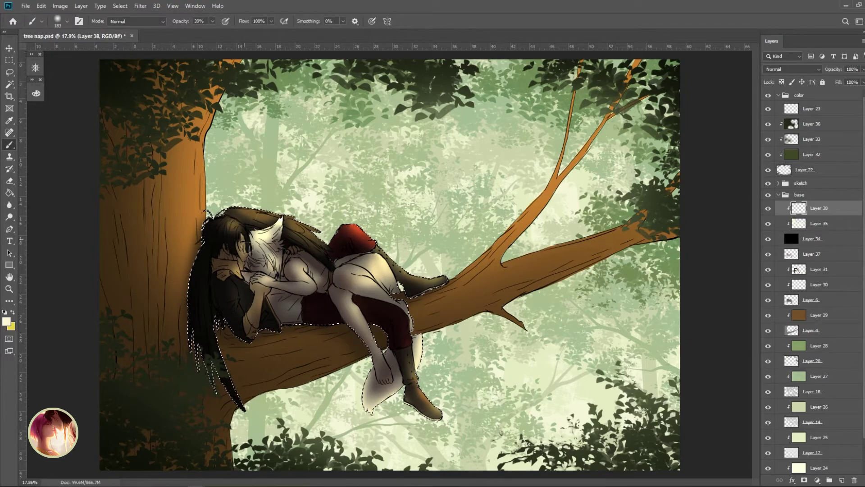
right_click(247, 246)
key("Escape")
- Refine the new highlights on the figures with the eraser and brush, and save the document
scroll(247, 247, "up", 2)
scroll(366, 209, "up", 1)
key("e")
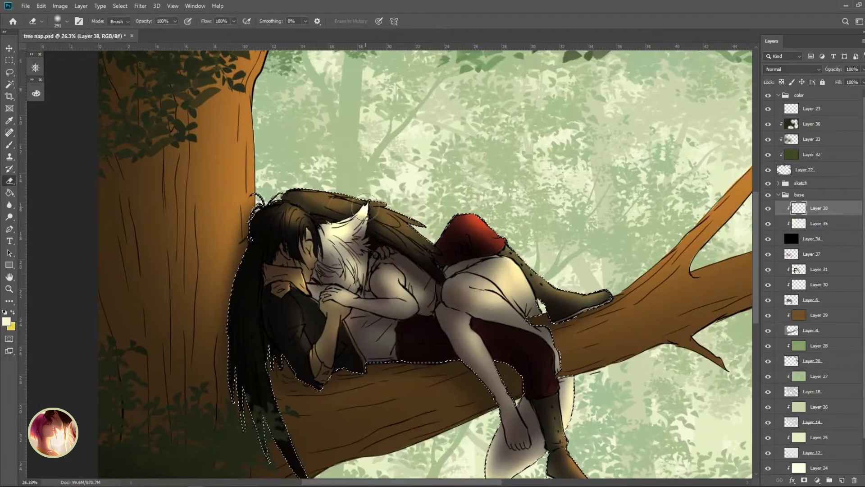
key("b")
key("l")
scroll(385, 382, "down", 2)
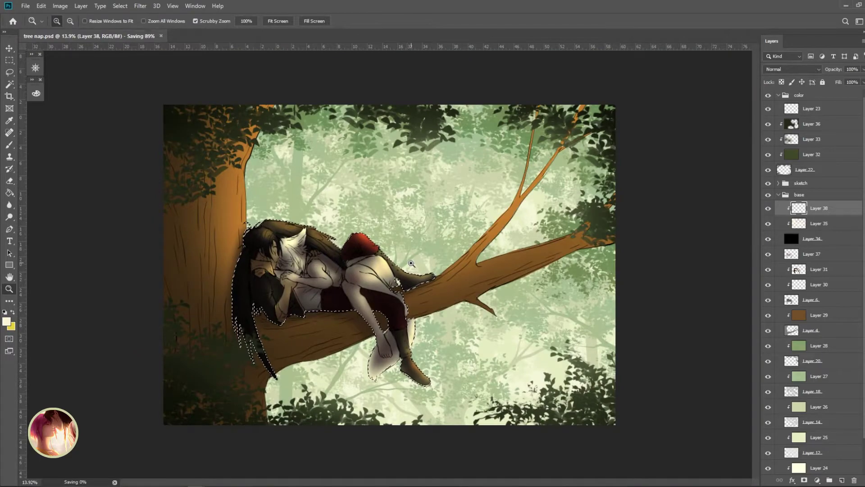
- Remove the tail from the figure selection with the Lasso and continue painting soft highlights at 39% opacity
scroll(386, 382, "up", 2)
key("b")
right_click(388, 336)
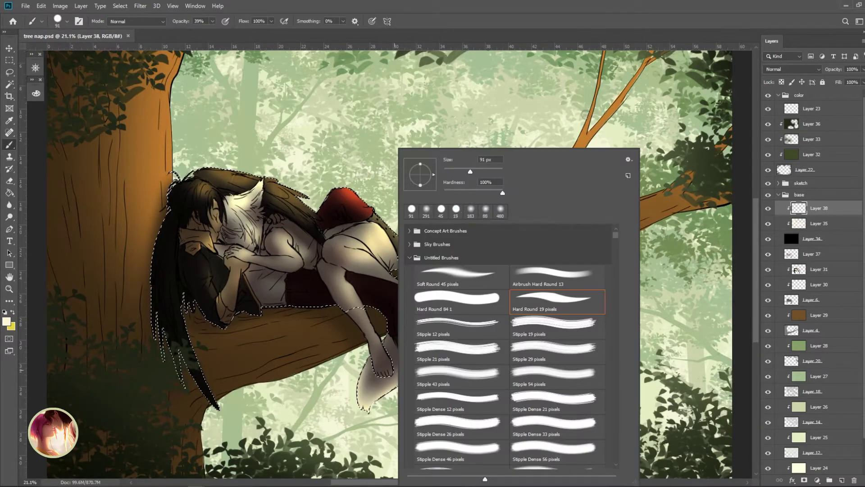
key("Escape")
key("l")
key("b")
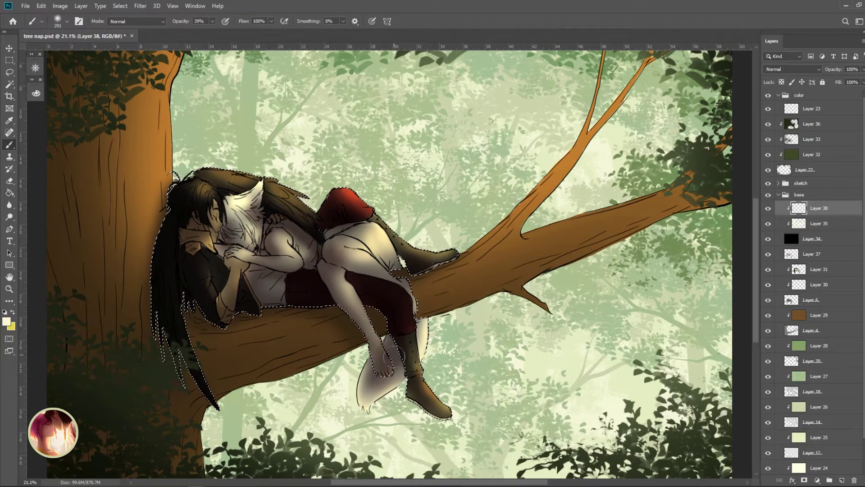
scroll(386, 396, "down", 1)
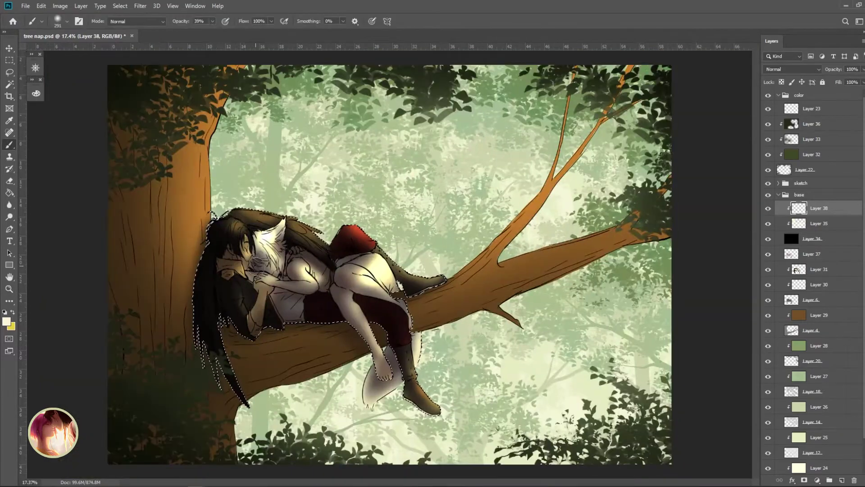
- Soften the figures' highlights on Layer 35 with a smaller eraser
right_click(266, 235)
key("Escape")
key("e")
left_click(793, 224)
key("bracketleft")
key("bracketleft")
key("bracketleft")
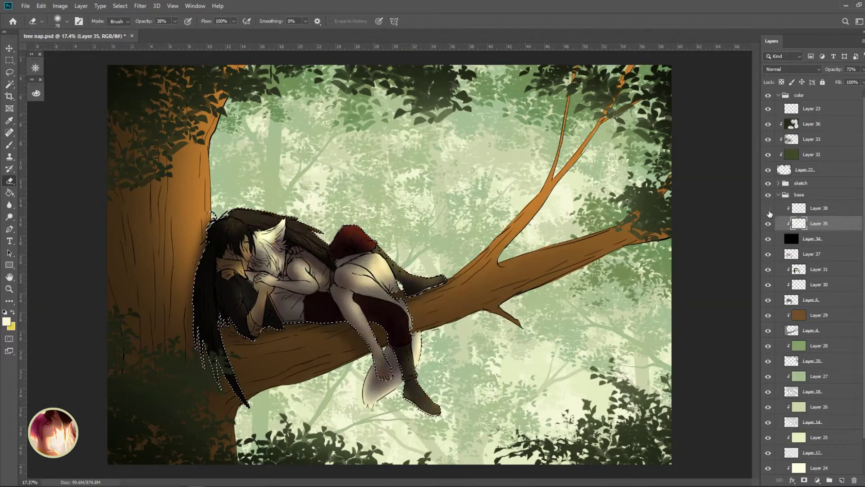
- Return to Layer 38, clear the figure selection and save the document
key("alt+bracketright")
key("ctrl+minus")
key("ctrl+0")
key("ctrl+minus")
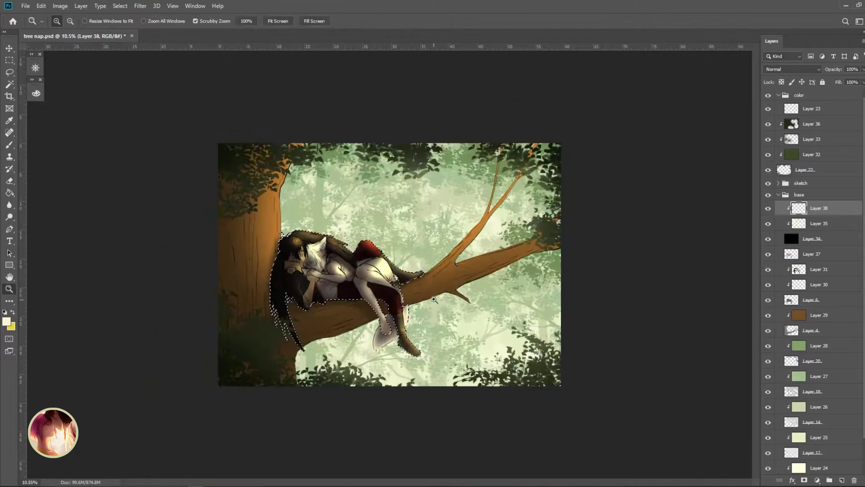
key("ctrl+0")
key("ctrl+d")
key("ctrl+minus")
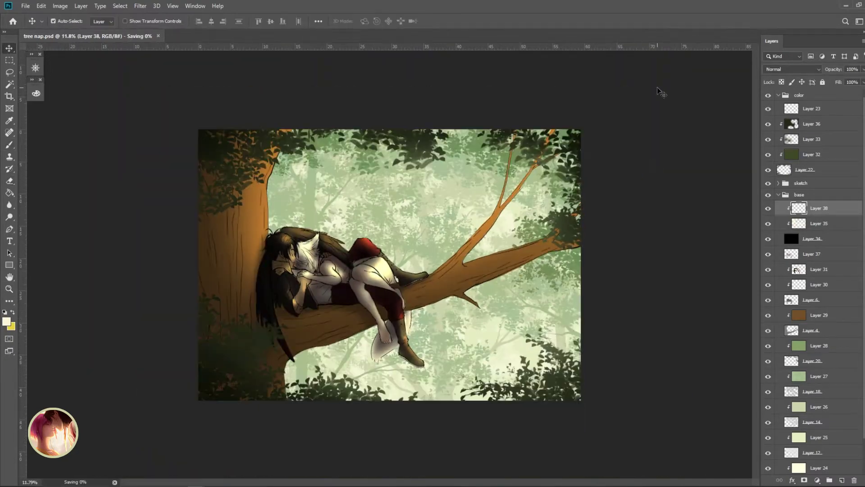
- Add a clipped layer above Layer 29 and set its blend mode to Multiply
key("v")
key("alt+bracketleft")
key("alt+bracketleft")
key("alt+bracketleft")
key("alt+bracketleft")
key("alt+bracketleft")
key("alt+bracketleft")
key("alt+bracketleft")
key("ctrl+shift+alt+n")
left_click(792, 69)
left_click(772, 105)
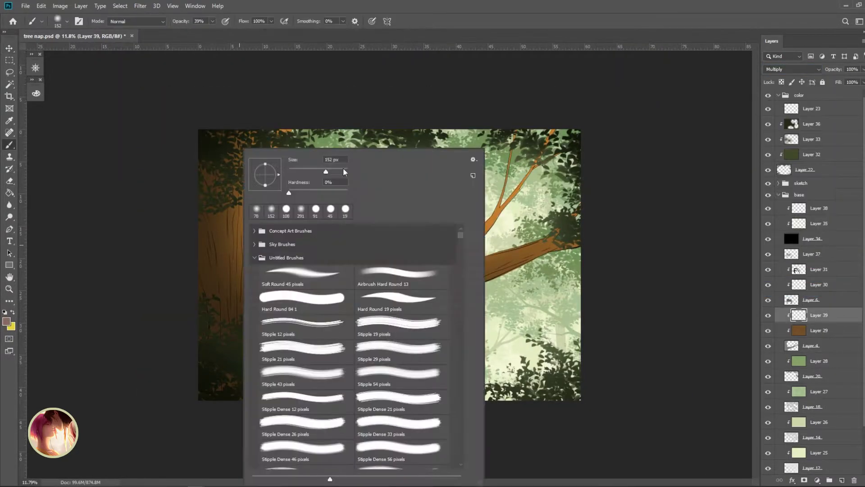
- Choose a dark muted red-brown colour and brush soft shadows over the tree trunk and branch
key("i")
left_click(7, 321)
key("Return")
key("e")
- Switch to Layer 35 and refine the light on the figures with a soft eraser
key("alt+bracketright")
key("alt+bracketright")
key("alt+bracketright")
key("alt+bracketright")
key("alt+bracketright")
key("alt+bracketright")
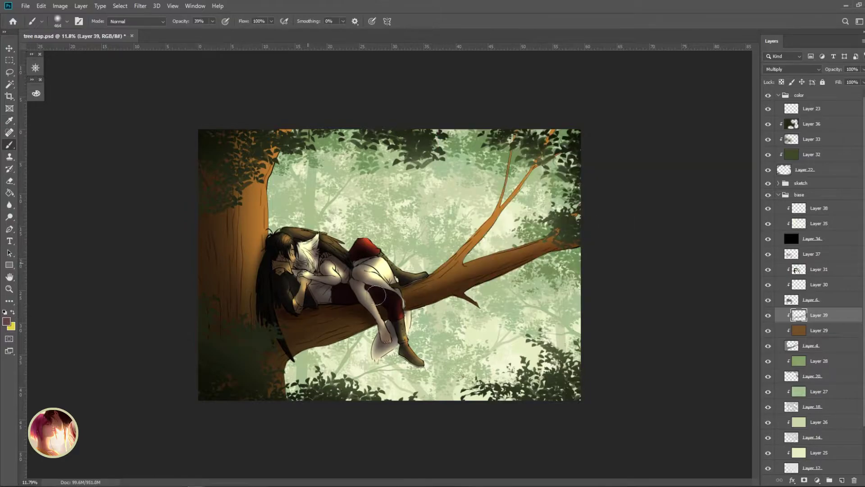
key("bracketright")
key("bracketright")
key("bracketright")
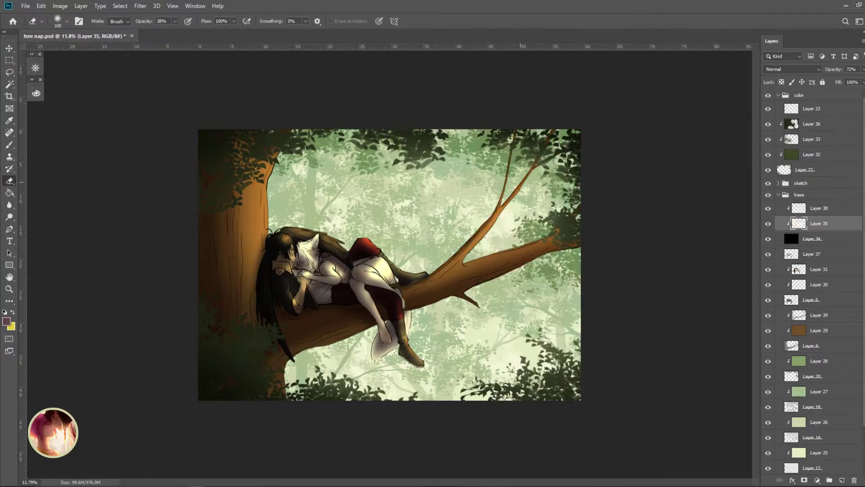
- Return to the Multiply layer of the tree and deepen the trunk's shadows with a soft brush
key("alt+bracketleft")
key("alt+bracketleft")
key("alt+bracketleft")
key("alt+bracketleft")
key("alt+bracketleft")
key("alt+bracketleft")
key("b")
right_click(275, 216)
double_click(288, 216)
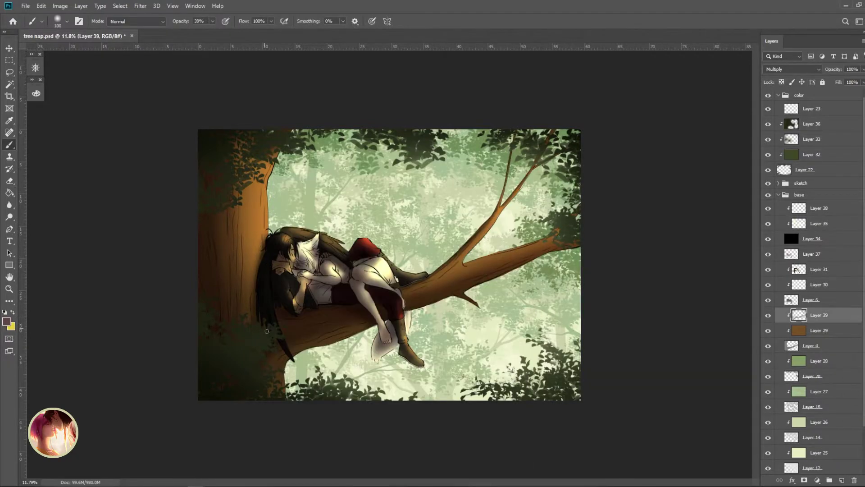
- Add a clipped Multiply layer above Layer 36 and darken the foreground foliage with a large soft brush
left_click(811, 124)
key("ctrl+shift+alt+n")
scroll(796, 69, "down", 3)
right_click(243, 149)
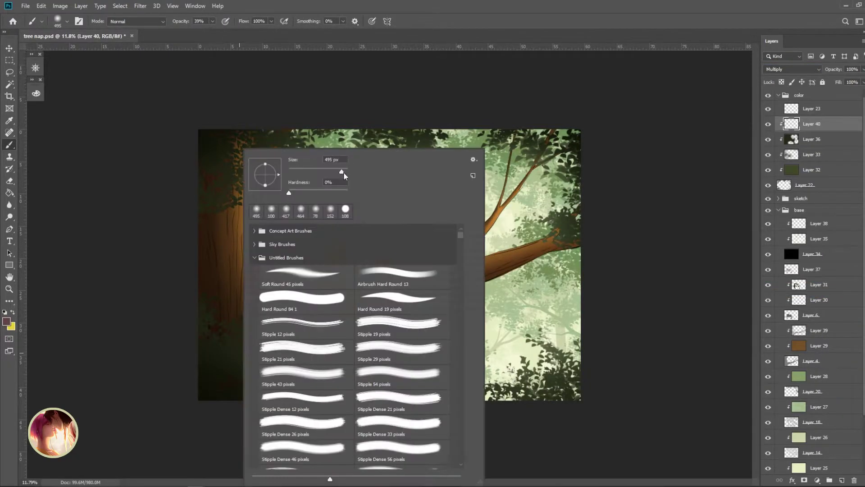
key("Return")
- Load the foreground foliage as a selection, add a clipped lighting layer above it and set the brush opacity to 45%
left_click(811, 239)
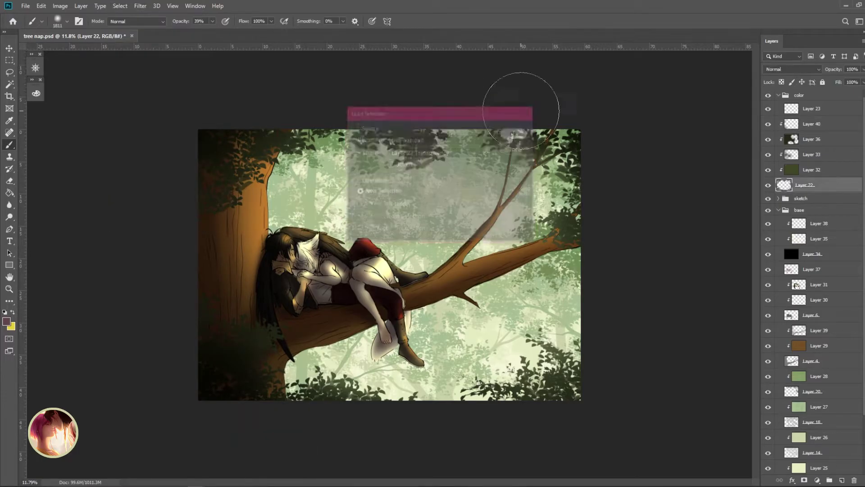
left_click(799, 239, "ctrl")
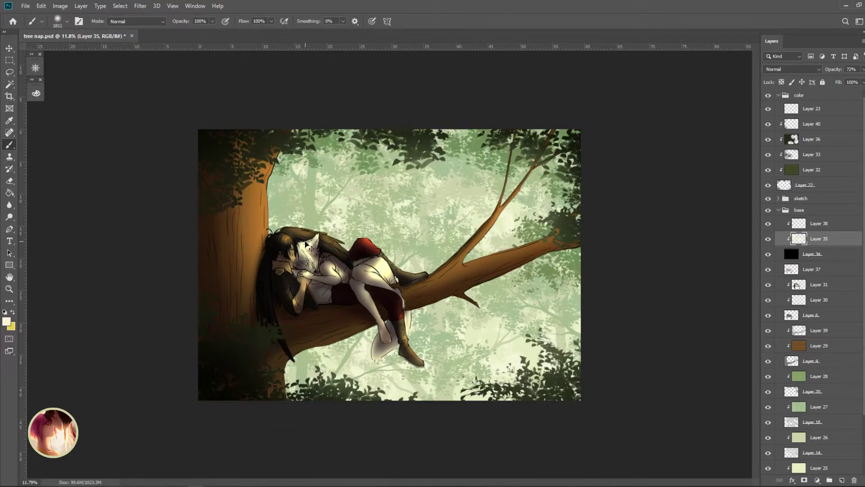
key("ctrl+shift+alt+n")
key("4")
key("5")
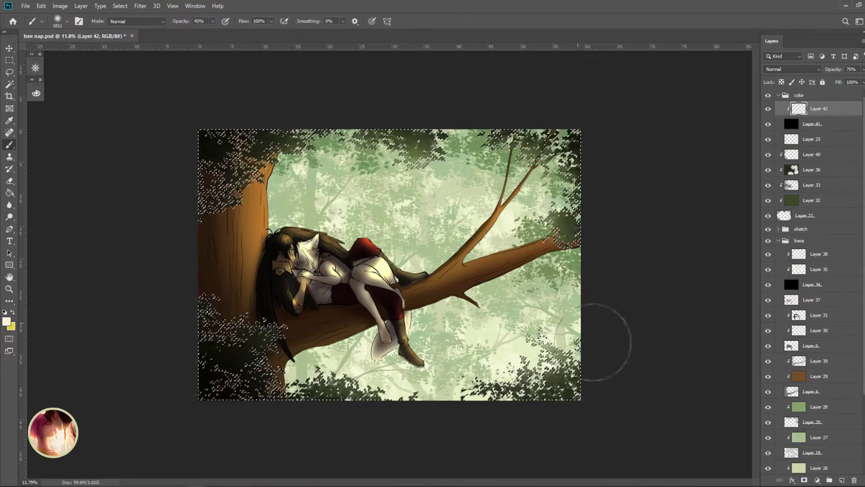
- Brush soft light onto the foreground leaves with a smaller brush, clear the selection and save the document
right_click(419, 143)
key("Return")
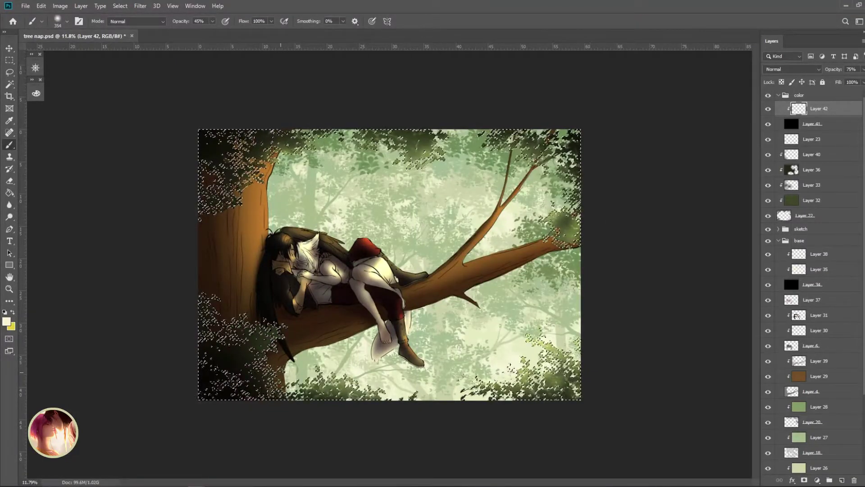
right_click(523, 198)
key("Escape")
key("ctrl+d")
key("ctrl+s")
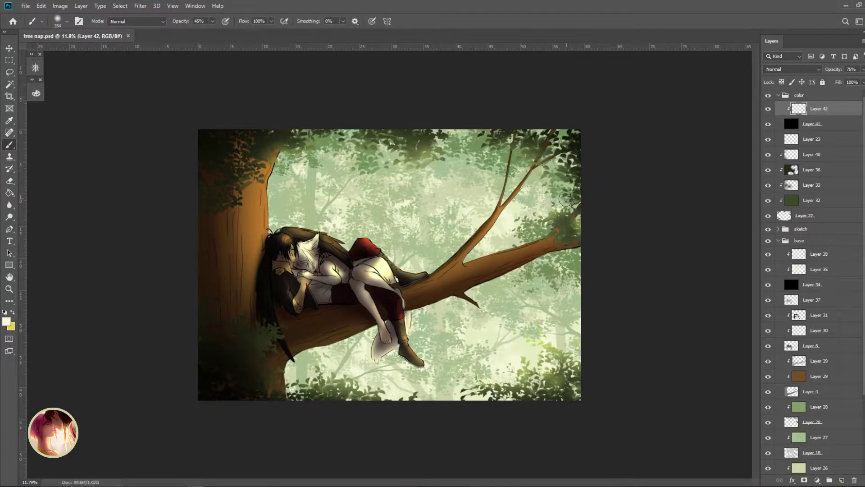
- Add a clipped layer above Layer 42 at 50% opacity and brush a broad glow over the forest background
key("ctrl+shift+n")
key("Return")
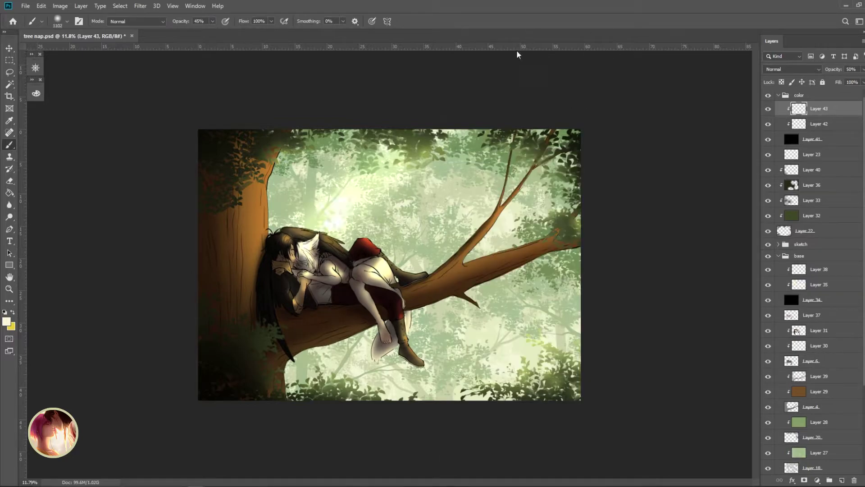
key("bracketright")
key("bracketright")
key("bracketright")
key("bracketright")
key("bracketright")
key("bracketright")
key("bracketright")
key("bracketright")
- Extend the glow across the lower part of the forest background with a smaller soft brush
key("bracketleft")
key("bracketleft")
key("bracketleft")
key("bracketleft")
key("bracketleft")
key("bracketleft")
key("bracketleft")
key("bracketleft")
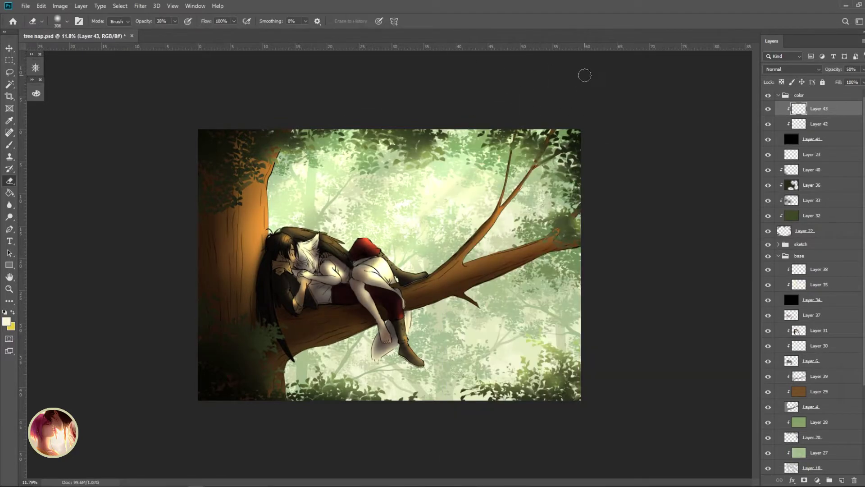
left_click_drag(577, 135, 361, 397)
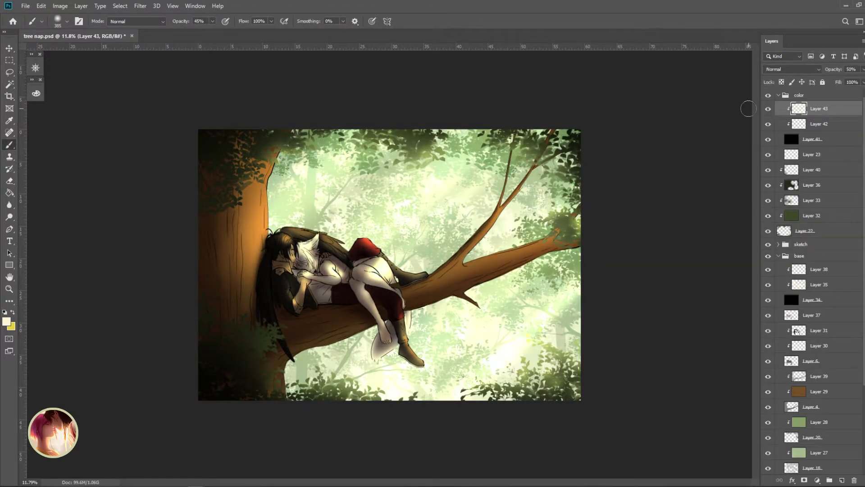
- Clean the glow off the figures and branch with a smaller eraser at 100% opacity
key("e")
right_click(367, 436)
key("Escape")
key("bracketleft")
key("bracketleft")
key("bracketleft")
key("bracketleft")
key("bracketleft")
key("bracketleft")
key("bracketleft")
key("bracketleft")
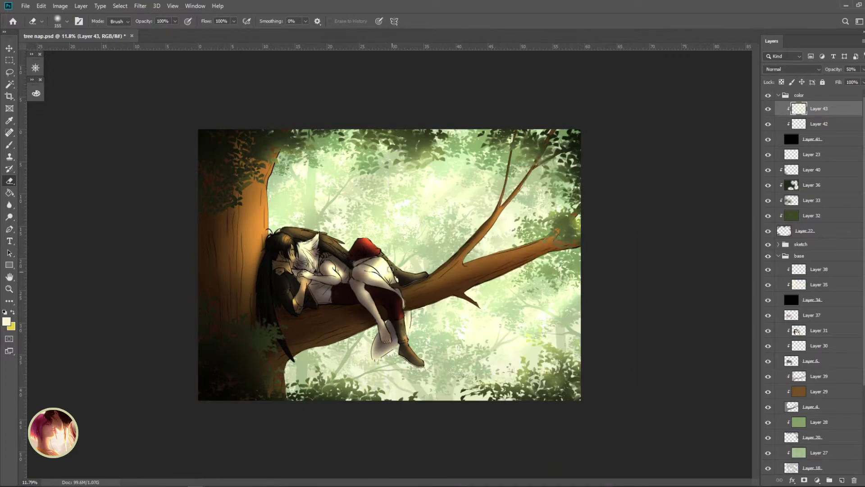
- Trim the background glow with a larger eraser and toggle layer visibility to compare its effect
right_click(321, 296)
key("Escape")
left_click(769, 115)
left_click(769, 115)
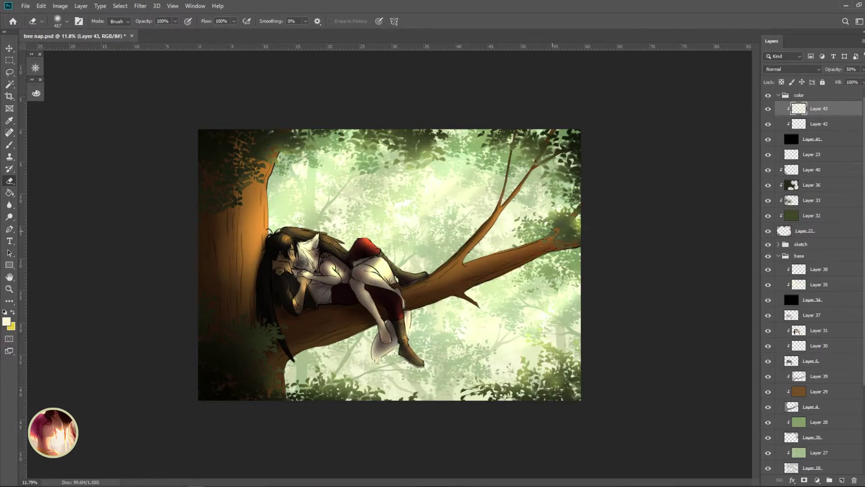
left_click(767, 114)
left_click(768, 114)
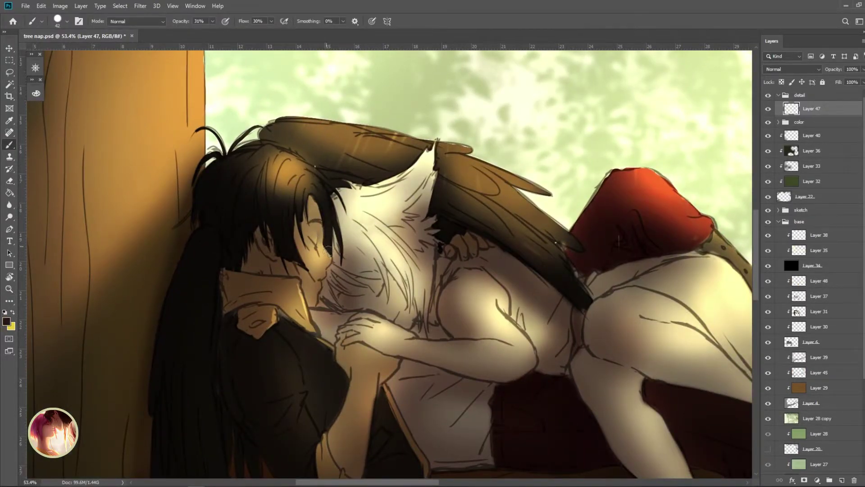
- On Layer 47, sample skin tones and paint over the sketch lines around the dark-haired figure's mouth
left_click(328, 255, "alt")
left_click(323, 264, "alt")
scroll(327, 264, "up", 1)
left_click(322, 264, "alt")
scroll(322, 264, "up", 2)
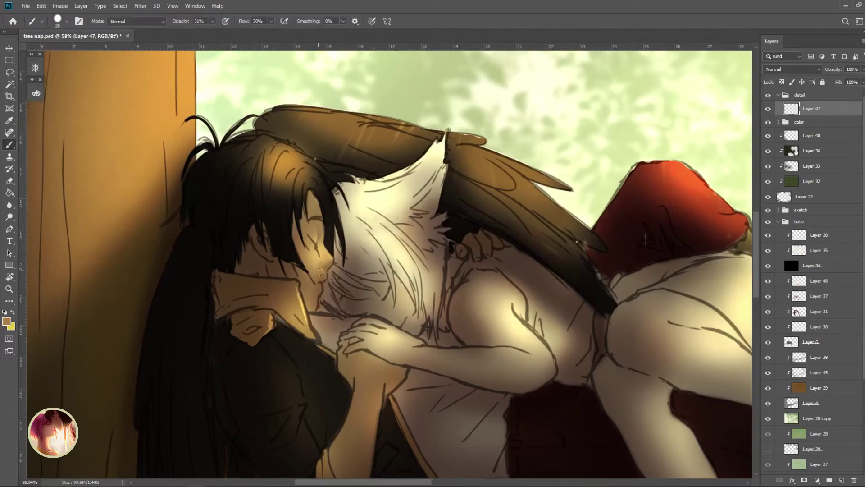
- Clean up the dark-haired figure's lips and chin with the eraser and a sampled skin tone
key("e")
right_click(327, 149)
key("Escape")
key("b")
left_click(326, 282, "alt")
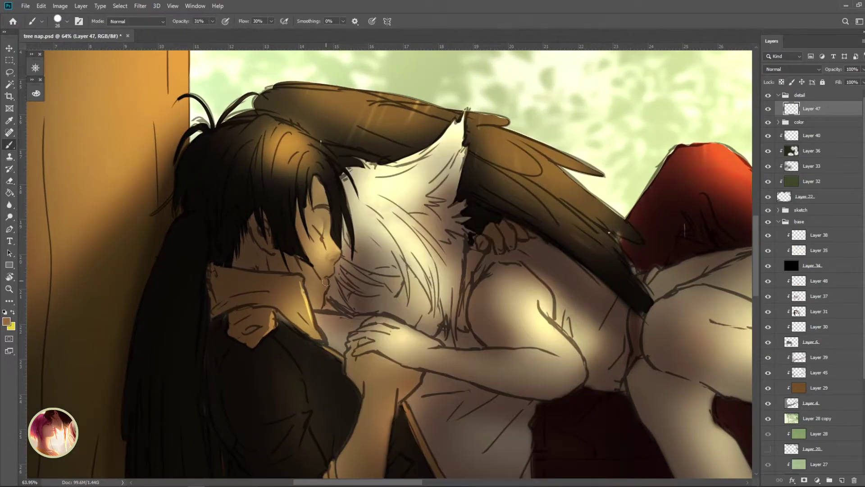
mouse_move(331, 279)
left_mouse_down()
mouse_move(333, 298)
mouse_move(330, 248)
mouse_move(356, 275)
mouse_move(330, 286)
mouse_move(338, 310)
left_mouse_up()
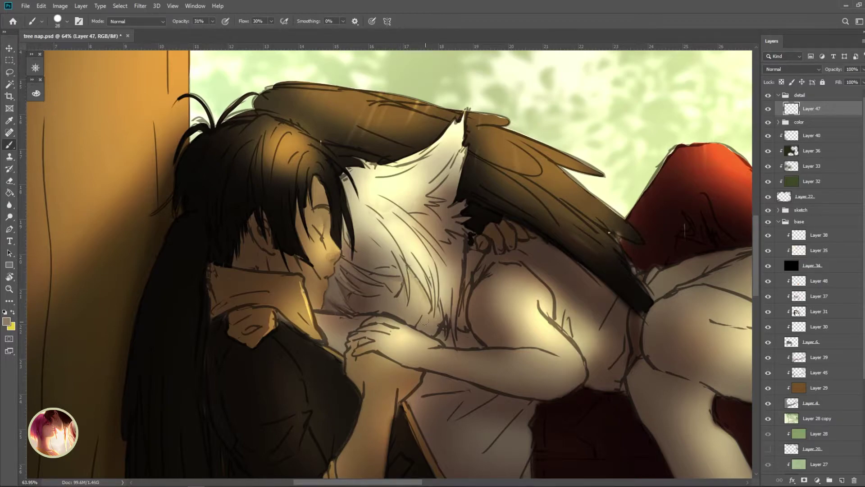
scroll(428, 316, "down", 1)
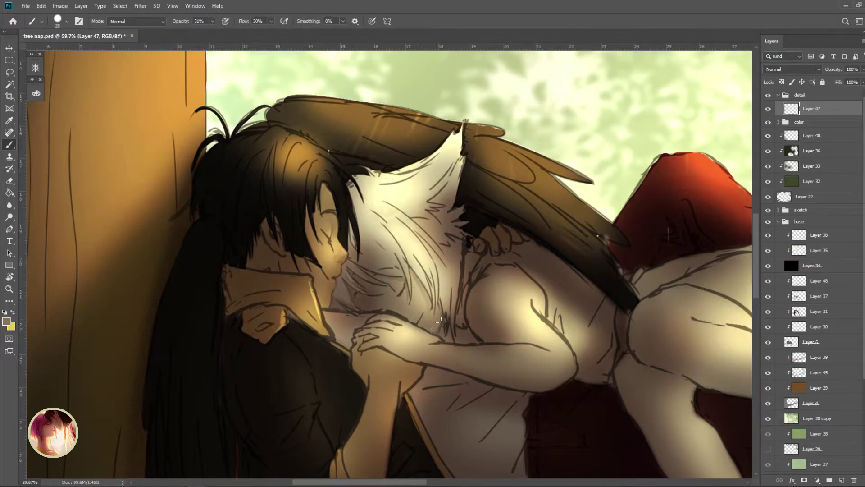
- Paint the dark-haired figure's closed eye, nose and lips with a finer brush and sampled face colours
left_click(346, 255, "alt")
left_click(341, 217, "alt")
key("bracketleft")
key("bracketleft")
key("r")
mouse_move(330, 246)
left_mouse_down()
mouse_move(306, 270)
mouse_move(340, 217)
mouse_move(324, 224)
left_mouse_up()
key("r")
key("h")
left_click(325, 224, "alt")
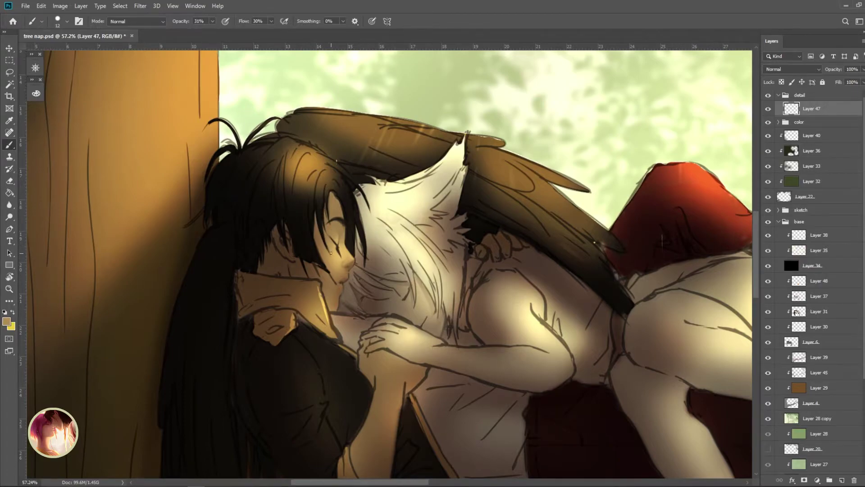
- Refine the dark-haired figure's facial features and paint over the sketch lines between the collar and the lighter figure's shoulder
scroll(331, 252, "up", 2)
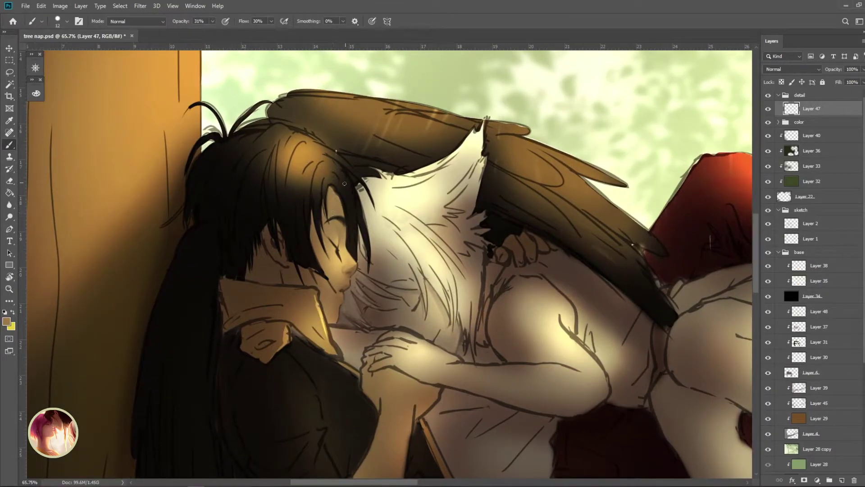
scroll(338, 237, "down", 1)
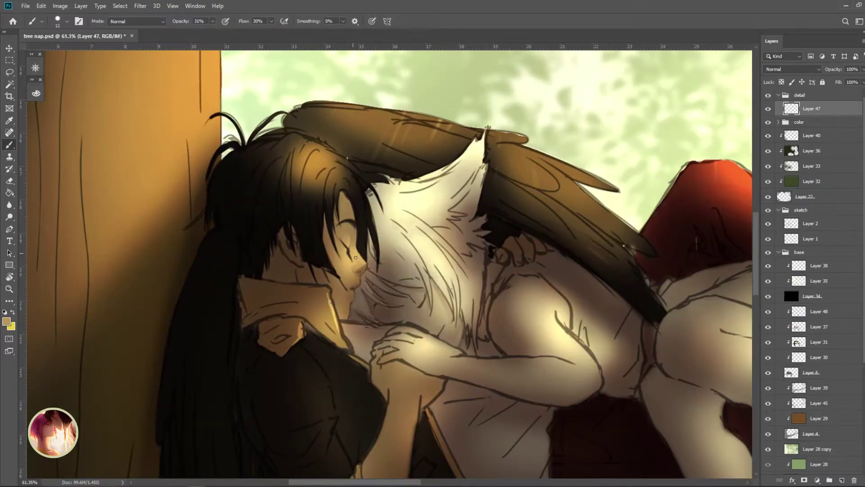
scroll(352, 251, "up", 1)
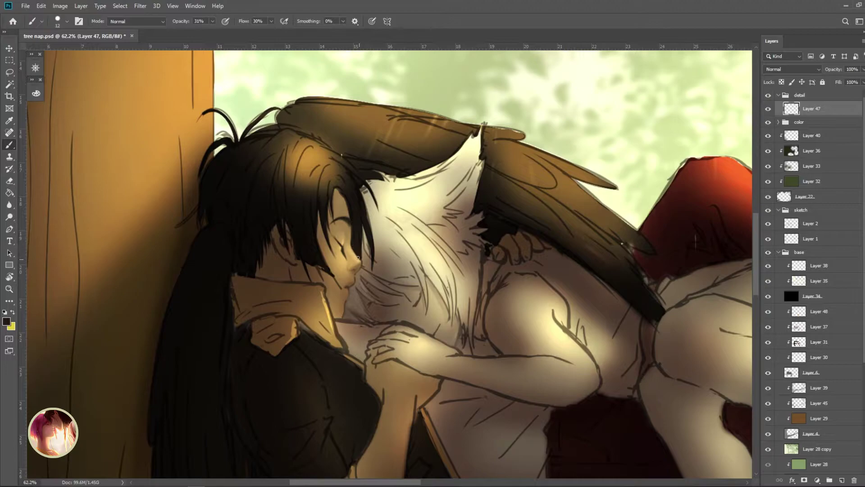
key("bracketright")
key("bracketright")
key("bracketleft")
mouse_move(367, 331)
left_mouse_down()
mouse_move(440, 301)
mouse_move(399, 184)
left_mouse_up()
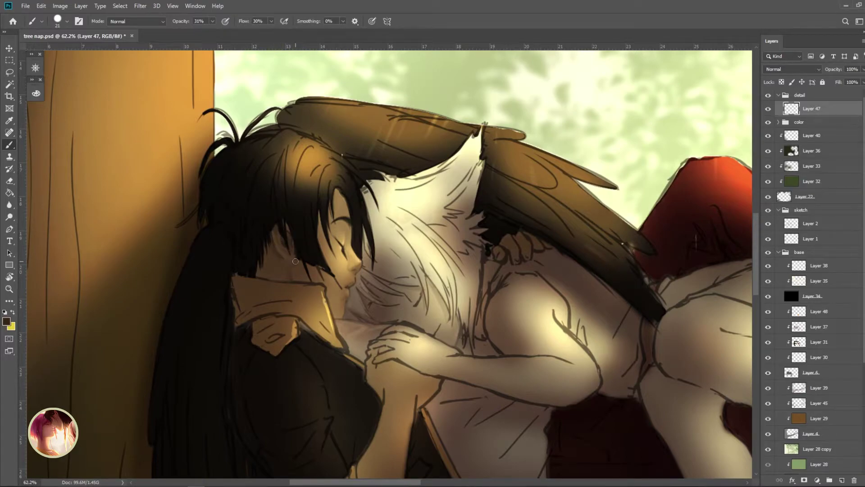
- Sample nearby skin and hair colours and paint the dark-haired figure's neck, ear and adjoining hair strands
left_click(296, 256, "alt")
left_click(312, 253, "alt")
left_click(330, 193, "alt")
key("e")
key("b")
scroll(327, 221, "down", 3)
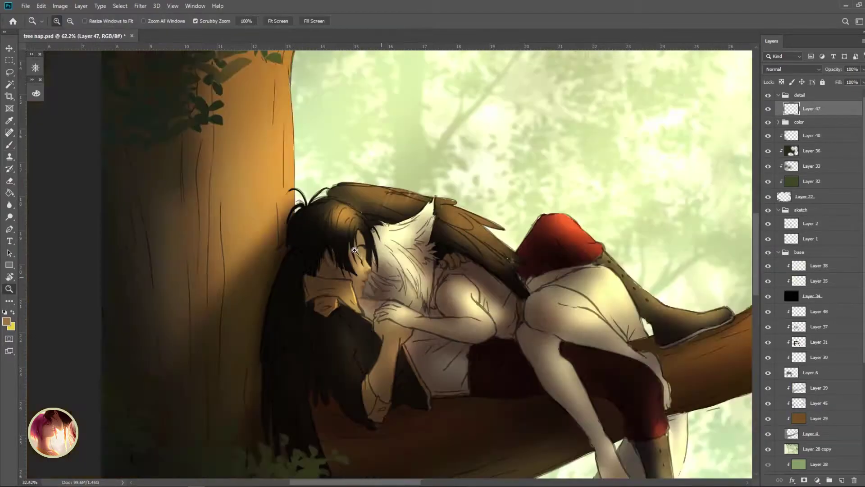
scroll(328, 221, "up", 3)
left_click(349, 238, "alt")
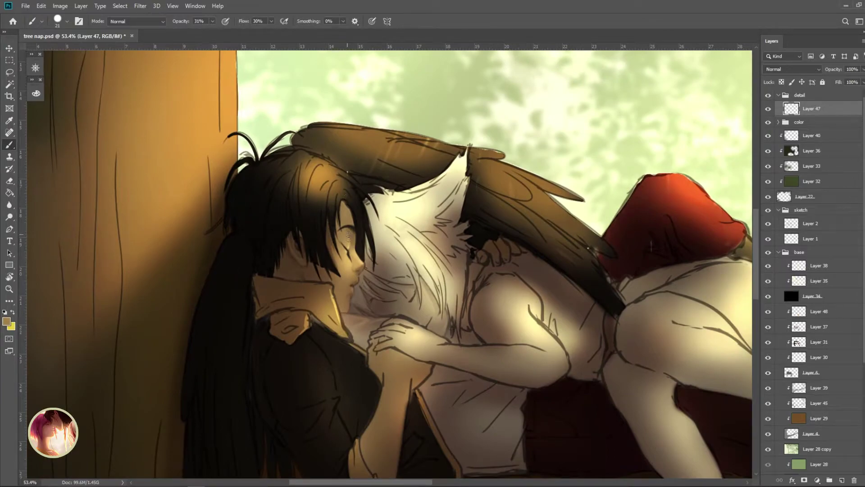
- Paint the dark-haired figure's forehead and the hair strands framing the face with sampled skin and hair tones
left_click(361, 255, "alt")
scroll(361, 252, "down", 3)
scroll(361, 253, "up", 3)
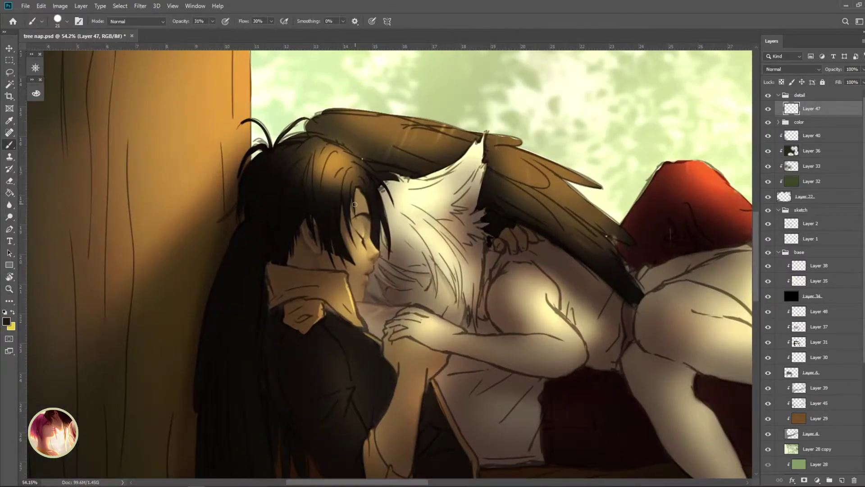
left_click(367, 181, "alt")
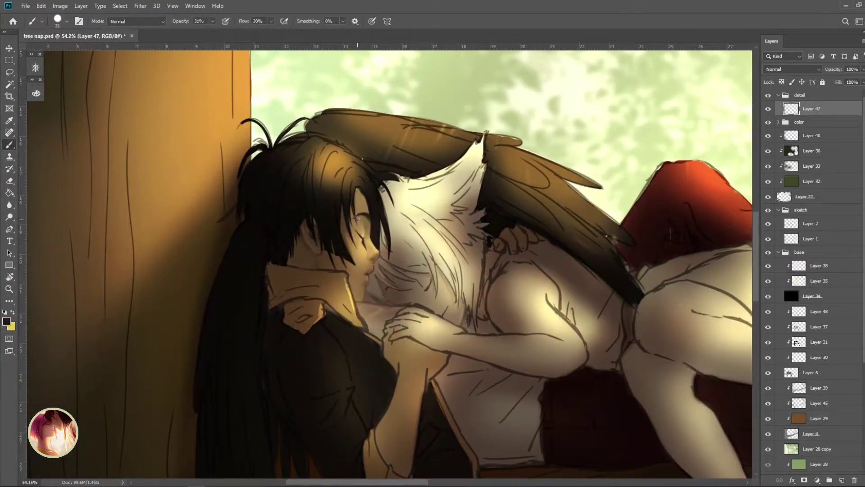
left_click(356, 194, "alt")
scroll(356, 193, "down", 3)
scroll(360, 190, "up", 4)
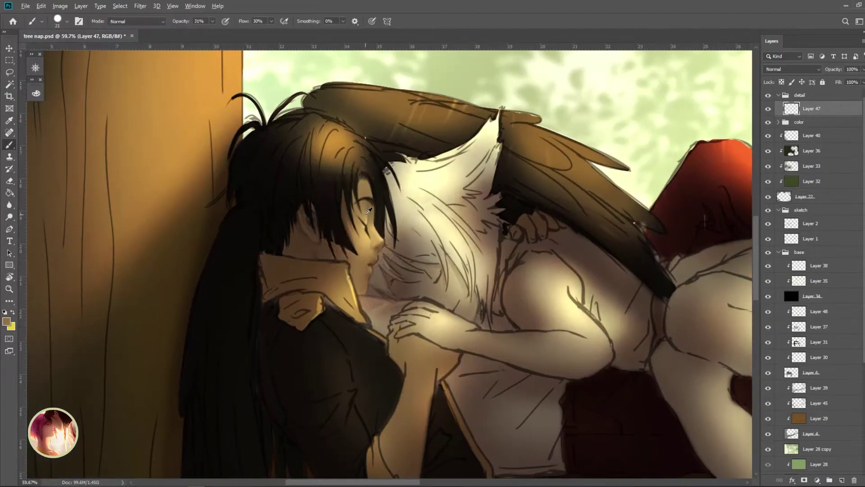
left_click(370, 183, "alt")
scroll(370, 184, "down", 3)
scroll(407, 236, "up", 3)
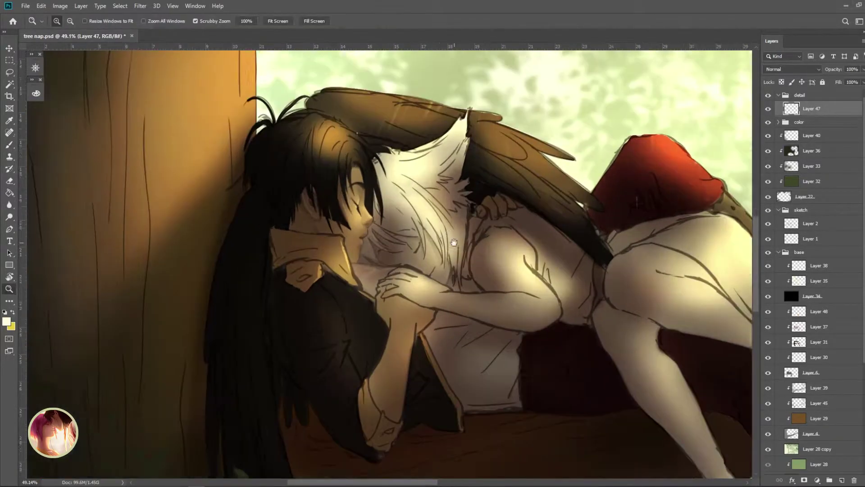
- Paint over the sketch lines on the lighter figure's pointed ear with sampled hair tones
left_click(412, 240, "alt")
left_click_drag(411, 240, 432, 250)
left_click(447, 183, "alt")
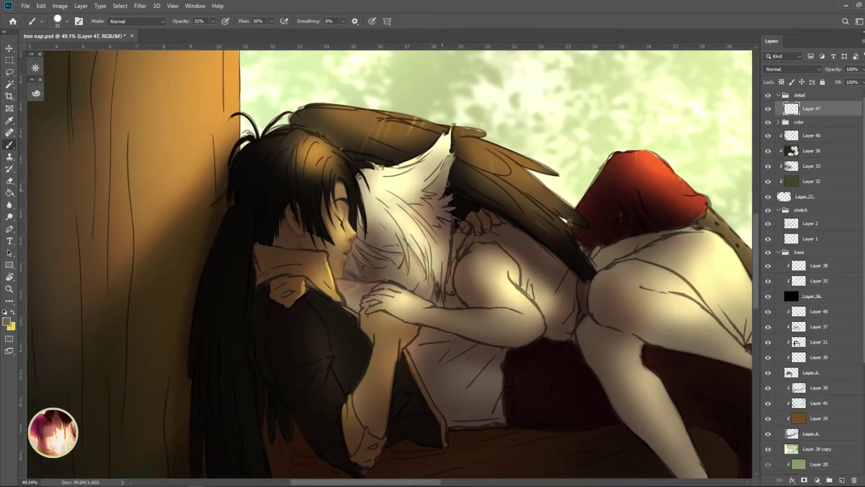
left_click_drag(434, 188, 427, 320)
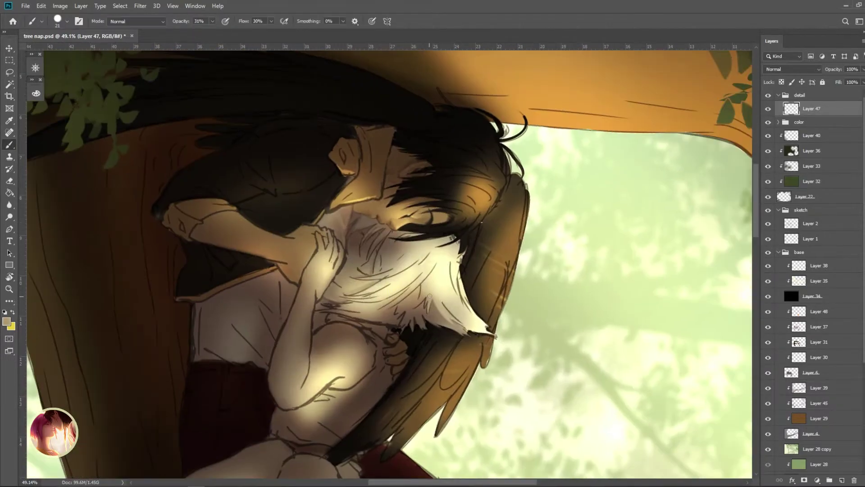
key("e")
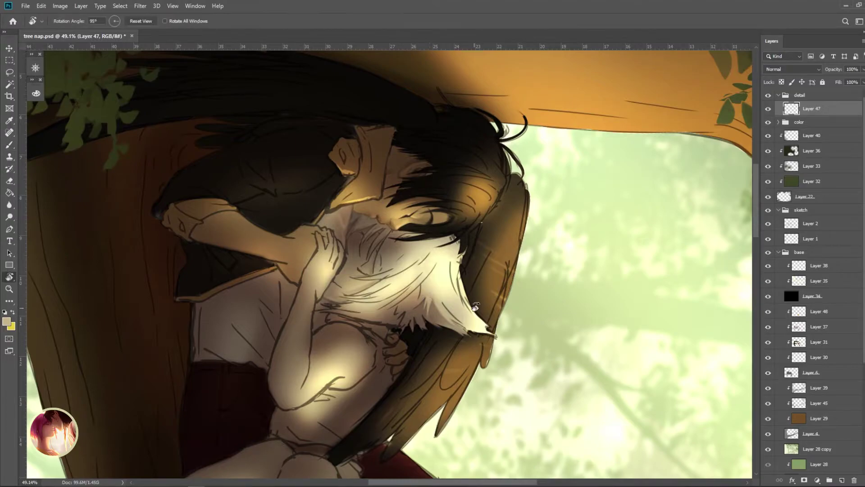
key("Escape")
left_click(408, 180, "ctrl")
left_click(422, 220, "ctrl")
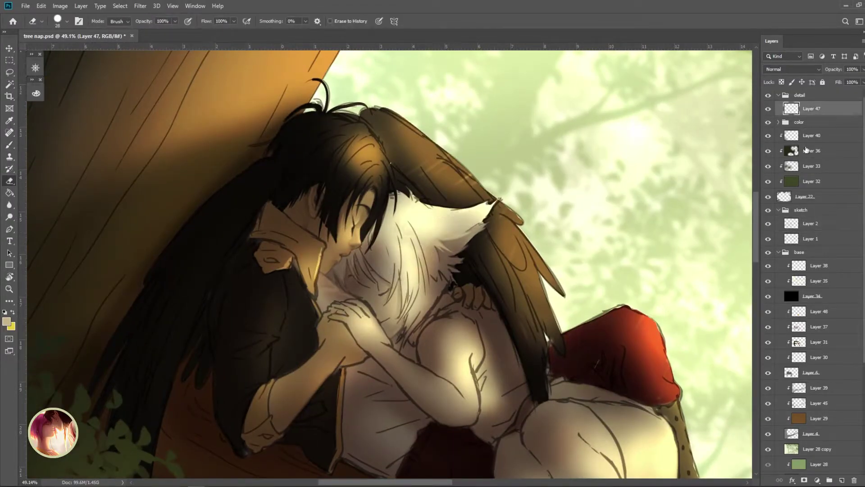
- Paint pale strands over the sketch lines on the crown and ear base of the white hair, using sampled highlight and shadow tones
key("b")
left_click(389, 215, "alt")
left_click(388, 225, "alt")
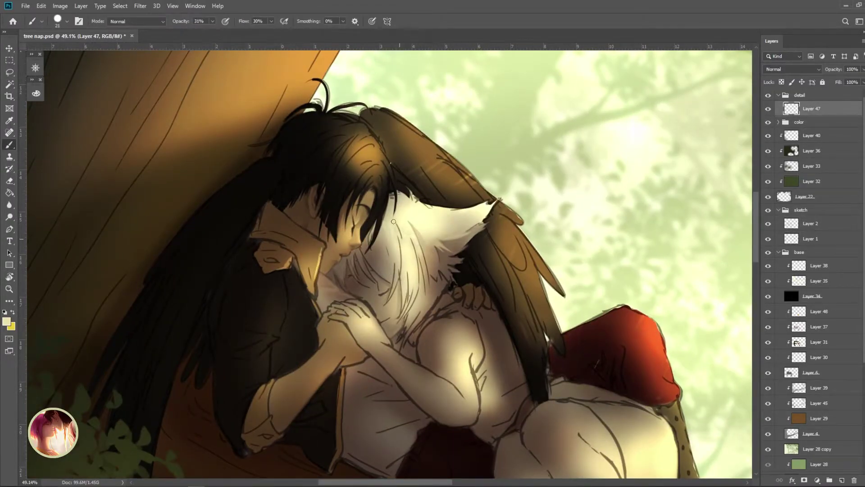
mouse_move(395, 223)
left_mouse_down()
mouse_move(399, 261)
mouse_move(396, 244)
left_mouse_up()
left_click(395, 227, "alt")
left_click(396, 215, "alt")
mouse_move(399, 201)
left_mouse_down()
mouse_move(407, 212)
mouse_move(430, 136)
mouse_move(416, 201)
left_mouse_up()
left_click(427, 231, "alt")
left_click(424, 228, "alt")
left_click(438, 237, "alt")
key("r")
key("b")
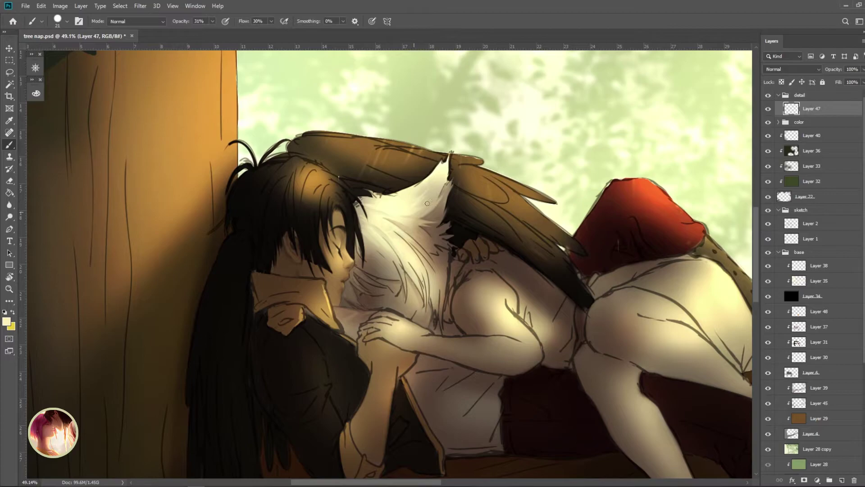
- Refine the ear's edge and the white hair tufts against the dark wing with sampled light and dark tones
left_click(407, 227, "alt")
left_click(418, 264, "alt")
left_click(448, 230, "alt")
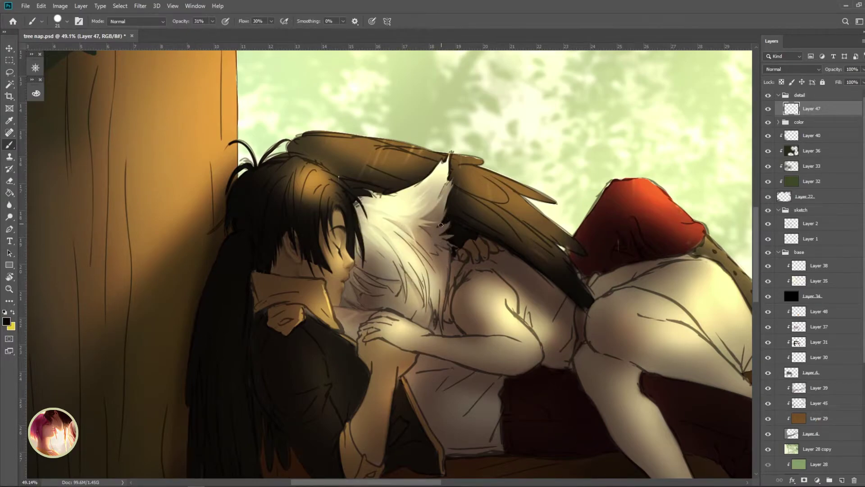
left_click(437, 224, "alt")
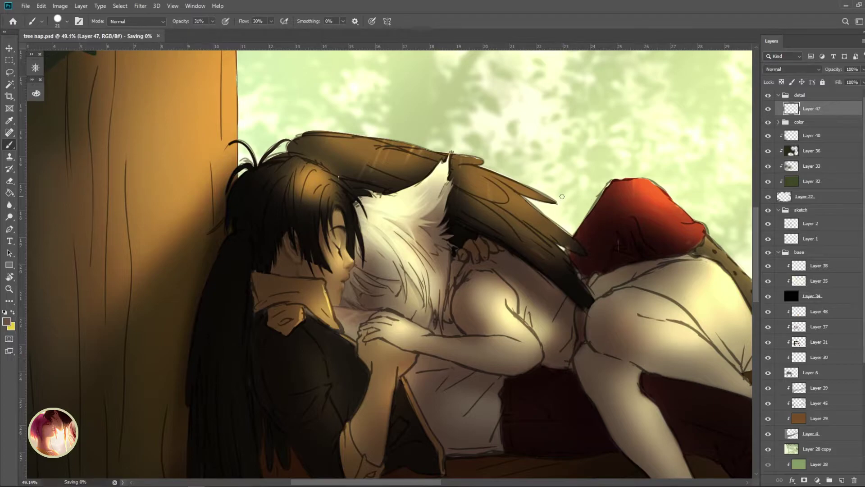
- Set the brush opacity to 33% and paint the lower tips of the white hair above the forearm
key("3")
key("3")
left_click(433, 318, "alt")
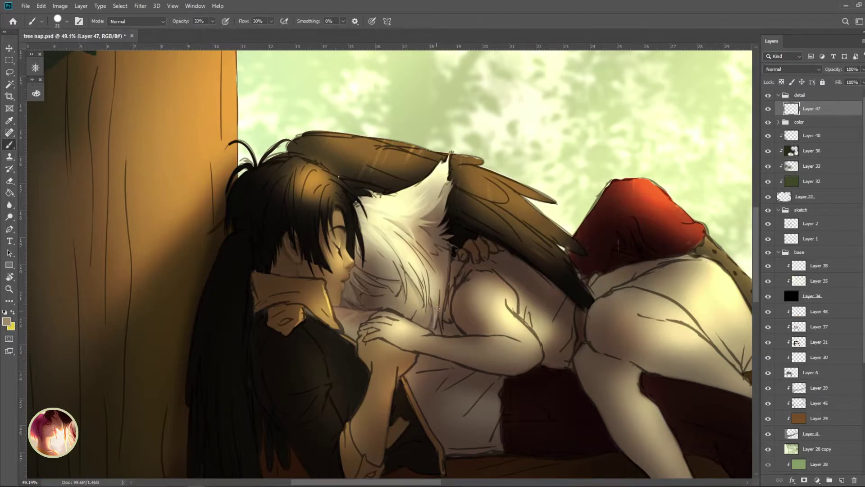
left_click(436, 324, "alt")
left_click(437, 329, "alt")
left_click(432, 274, "alt")
left_click(433, 273, "alt")
left_click(435, 271, "alt")
- Build up flowing strands through the back of the white hair with repeatedly sampled light and shadow tones
left_click(439, 240, "alt")
left_click(399, 237, "alt")
left_click(434, 289, "alt")
left_click(434, 300, "alt")
left_click(424, 313, "alt")
left_click_drag(414, 280, 426, 311)
left_click(424, 297, "alt")
left_click(419, 288, "alt")
left_click(414, 288, "alt")
left_click(428, 293, "alt")
left_click(428, 279, "alt")
left_click(426, 290, "alt")
left_click(427, 271, "alt")
left_click(423, 269, "alt")
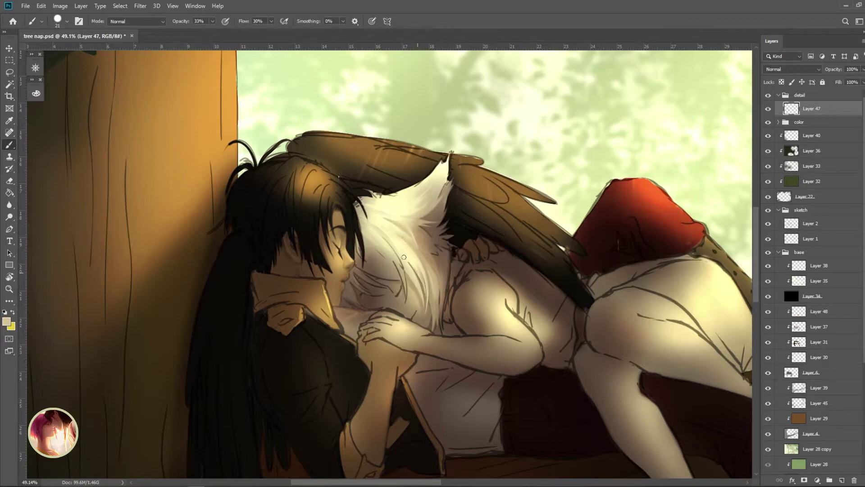
- Paint longer strands through the middle of the white hair down to its tips and save the document
mouse_move(402, 256)
left_mouse_down()
mouse_move(390, 240)
mouse_move(425, 290)
left_mouse_up()
left_click(432, 323, "alt")
left_click(432, 322, "alt")
left_click(431, 325, "alt")
key("ctrl+s")
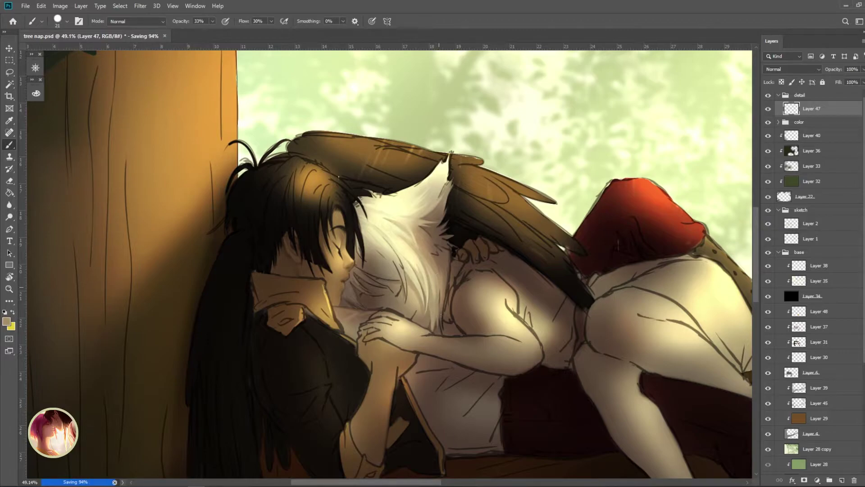
- Shade the back edge of the white hair along the neck with sampled tones and save the document
left_click_drag(435, 270, 435, 286)
left_click(441, 263, "alt")
left_click(441, 289, "alt")
left_click(441, 288, "alt")
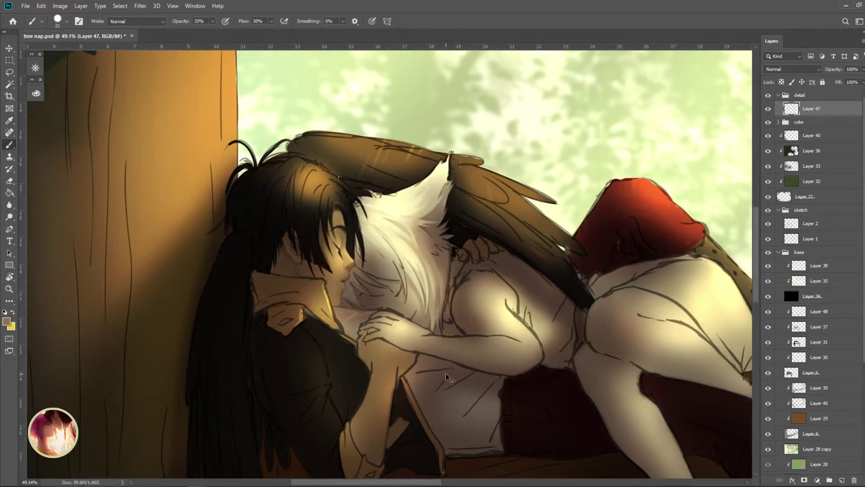
key("ctrl+s")
left_click(441, 319, "alt")
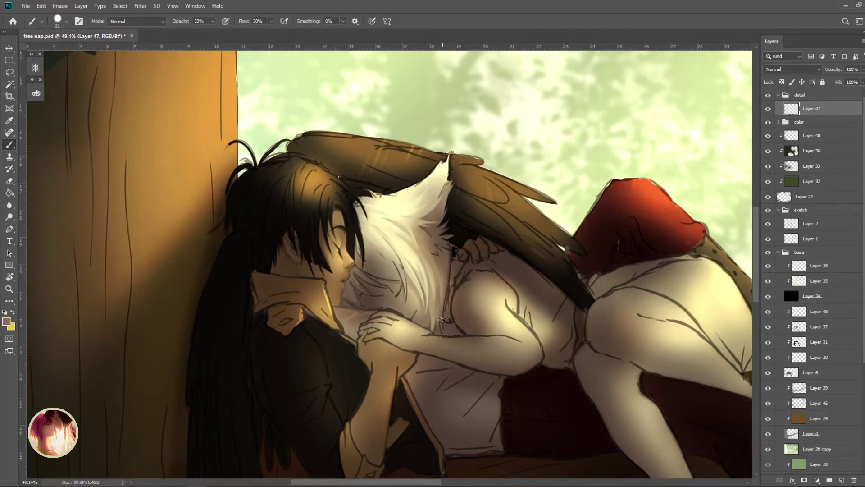
- Paint over the sketch lines between the white hair and the lighter figure's shoulder, then save the document
left_click(449, 269, "alt")
left_click(451, 256, "alt")
left_click(460, 293, "alt")
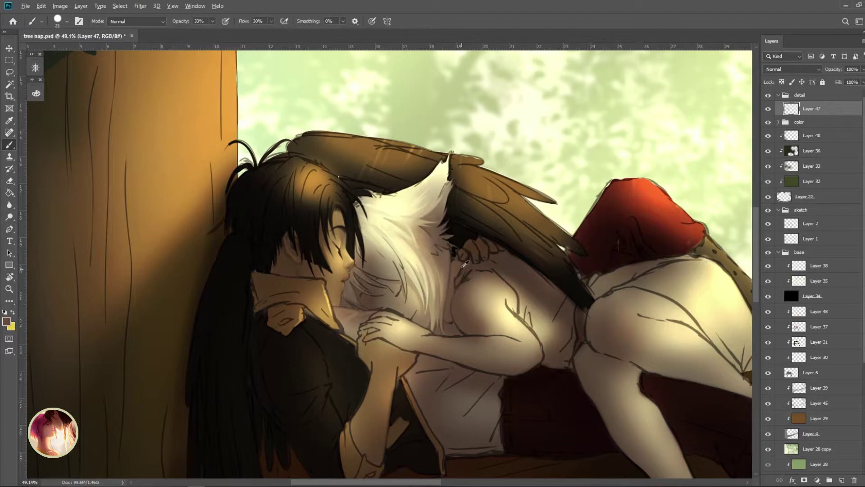
left_click(464, 264, "alt")
left_click(455, 293, "alt")
key("ctrl+s")
scroll(472, 279, "down", 3)
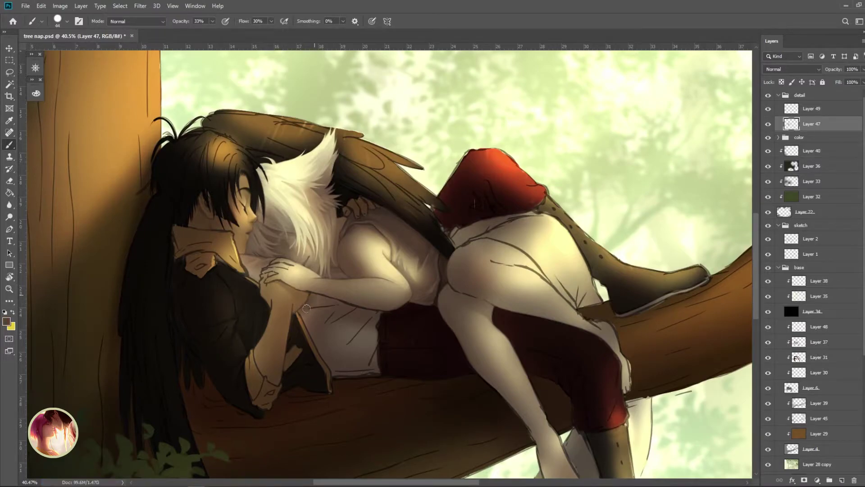
- Paint over the outlines of the dark-haired figure's forearm and nearby clothing with sampled skin and cloth colours
left_click(410, 322, "alt")
left_click(302, 305, "alt")
left_click(278, 271, "alt")
left_click(261, 298, "alt")
left_click(276, 381, "alt")
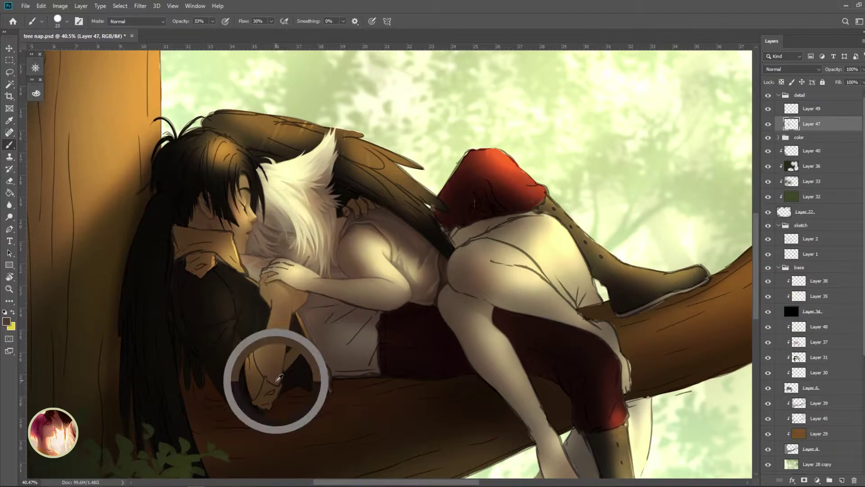
left_click(263, 283, "alt")
left_click(271, 300, "alt")
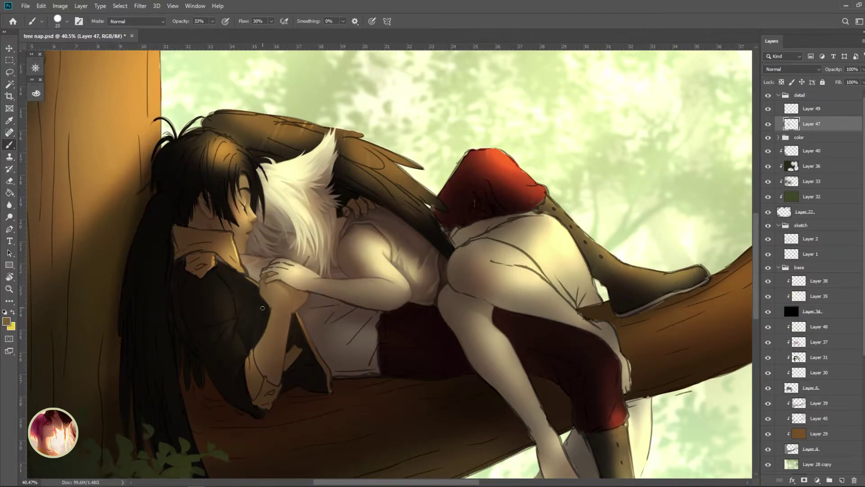
- Refine the edges around the clasped hands and shirt collar with sampled skin and cloth tones, then save the document
left_click(261, 266, "alt")
left_click(297, 328, "alt")
left_click(274, 274, "alt")
left_click(282, 278, "alt")
left_click(283, 278, "alt")
left_click(276, 260, "alt")
key("ctrl+s")
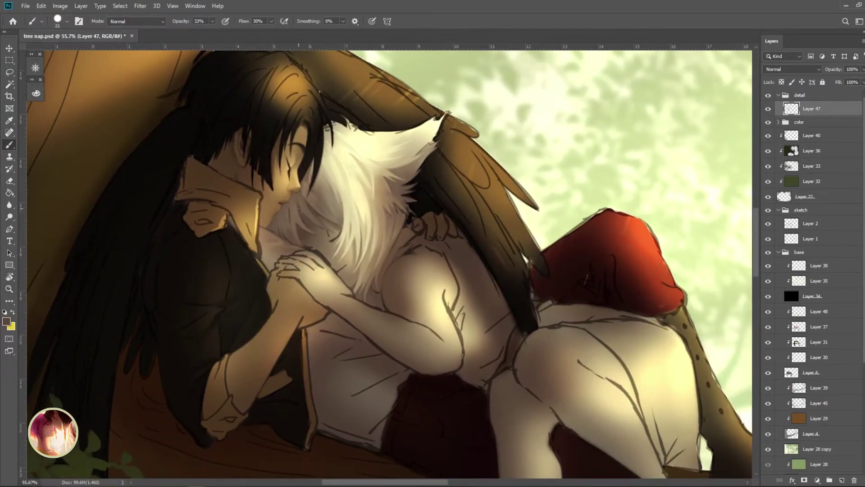
- Paint the white hair strands just above the lighter figure's hand with sampled shadow and highlight colours
left_click(311, 238, "alt")
left_click(327, 235, "alt")
left_click(306, 246, "alt")
left_click(337, 279, "alt")
key("r")
left_click_drag(340, 285, 323, 215)
left_click(340, 226, "alt")
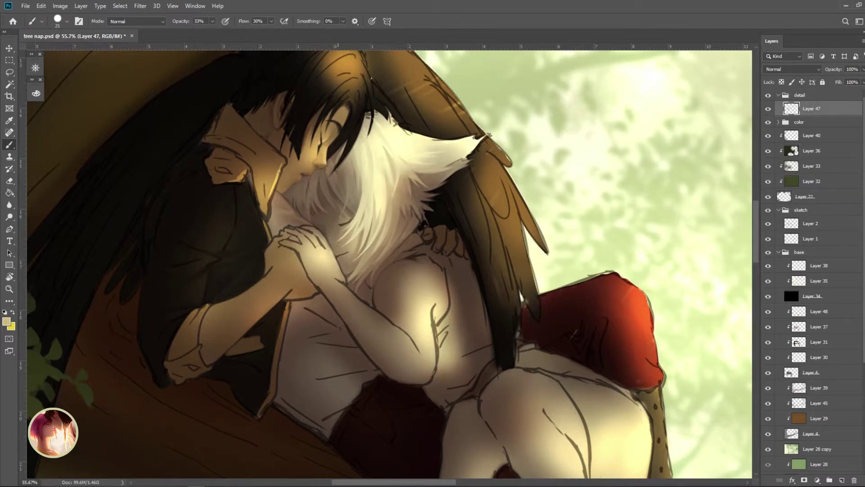
- Blend the shaded white hair strands between the dark-haired figure's chin and the lighter figure's hand
key("r")
mouse_move(348, 251)
left_mouse_down()
mouse_move(339, 279)
mouse_move(321, 228)
mouse_move(339, 182)
mouse_move(344, 209)
mouse_move(325, 271)
mouse_move(328, 232)
left_mouse_up()
key("r")
key("r")
key("r")
key("r")
key("r")
key("r")
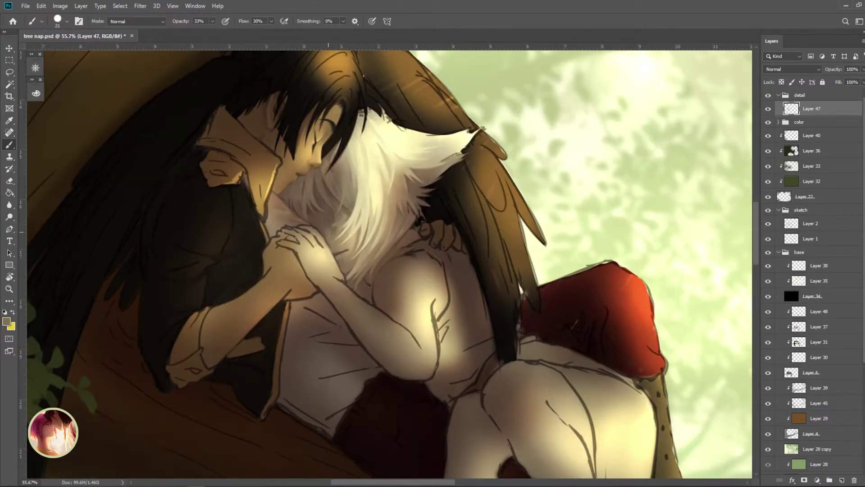
- Change the brush size and paint finer shadow strands in the white hair below the dark-haired figure's face
key("r")
right_click(341, 224)
mouse_move(325, 193)
left_mouse_down()
mouse_move(342, 224)
mouse_move(345, 193)
mouse_move(386, 160)
left_mouse_up()
key("Return")
key("r")
key("r")
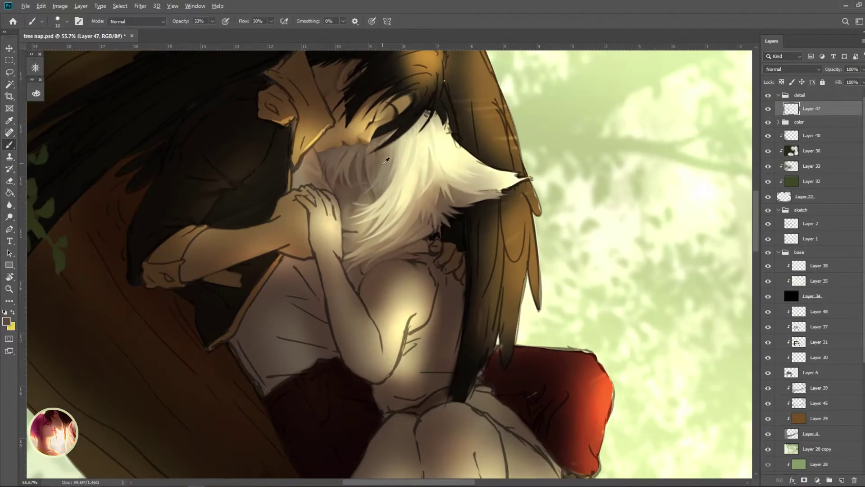
key("Escape")
key("z")
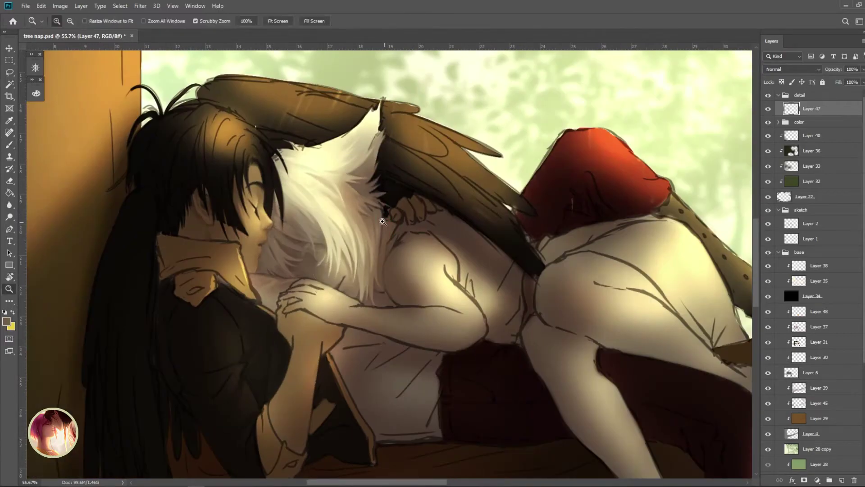
- Deepen the white hair's shadows below the dark-haired figure's chin with a larger brush, reduce the brush size and save the document
left_click_drag(382, 221, 356, 204)
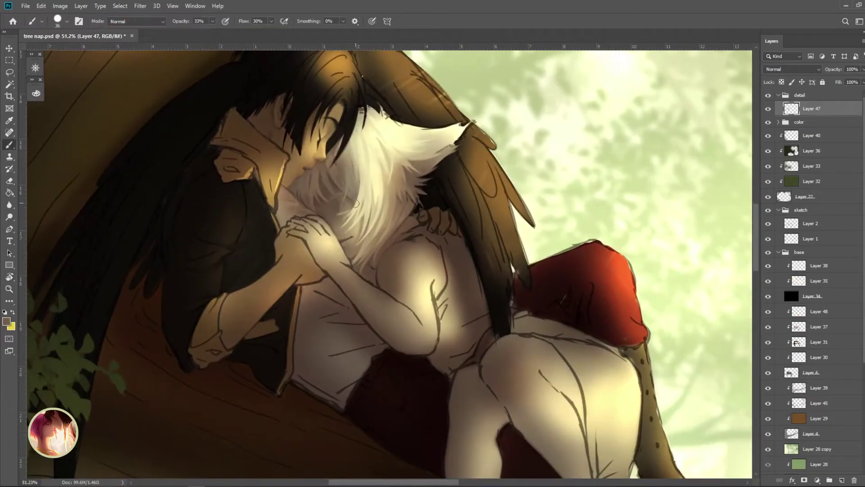
left_click(313, 196, "alt")
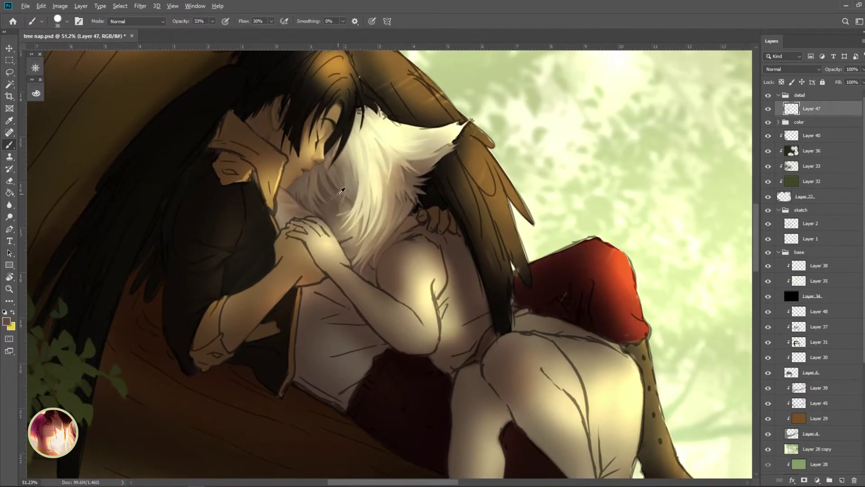
key("r")
mouse_move(323, 101)
left_mouse_down()
mouse_move(397, 212)
mouse_move(381, 235)
left_mouse_up()
key("bracketleft")
key("bracketleft")
key("bracketleft")
key("bracketleft")
key("ctrl+s")
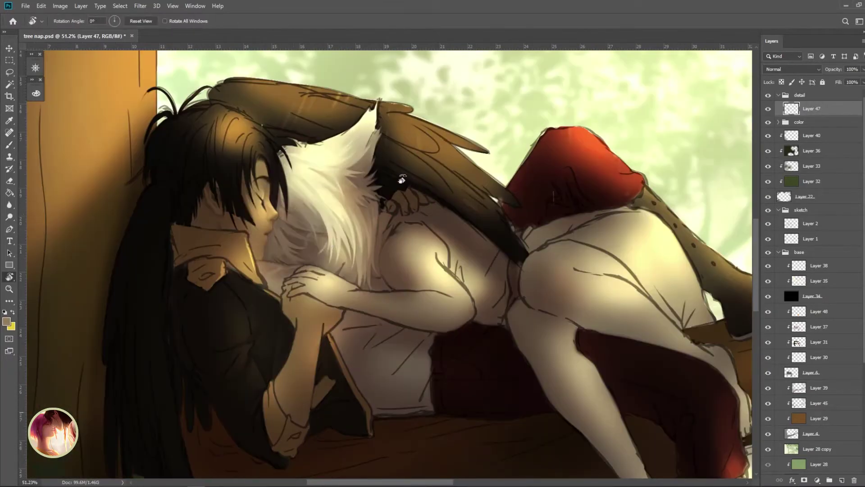
- Touch up the white hair beside the dark fringe and near the neck with a fine brush and sampled tones
left_click_drag(339, 271, 324, 233)
left_click(285, 224, "alt")
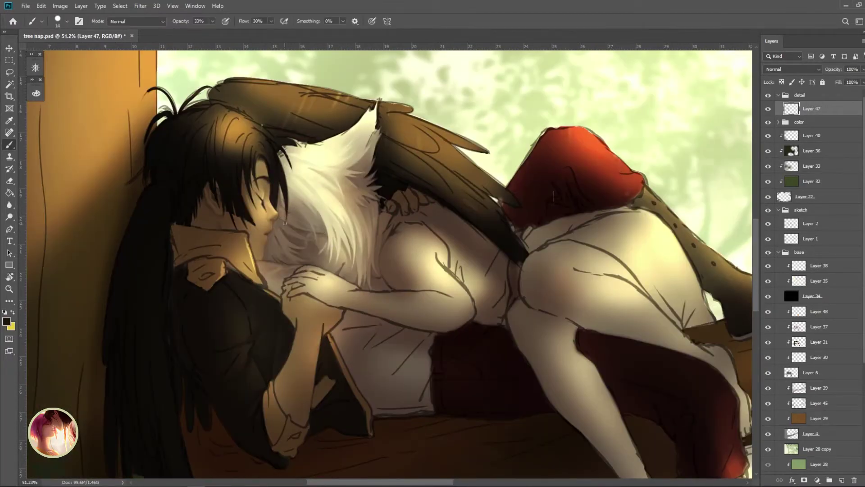
left_click(263, 122, "alt")
left_click(377, 201, "alt")
key("ctrl+shift+h")
left_click(312, 257, "alt")
left_click(307, 237, "alt")
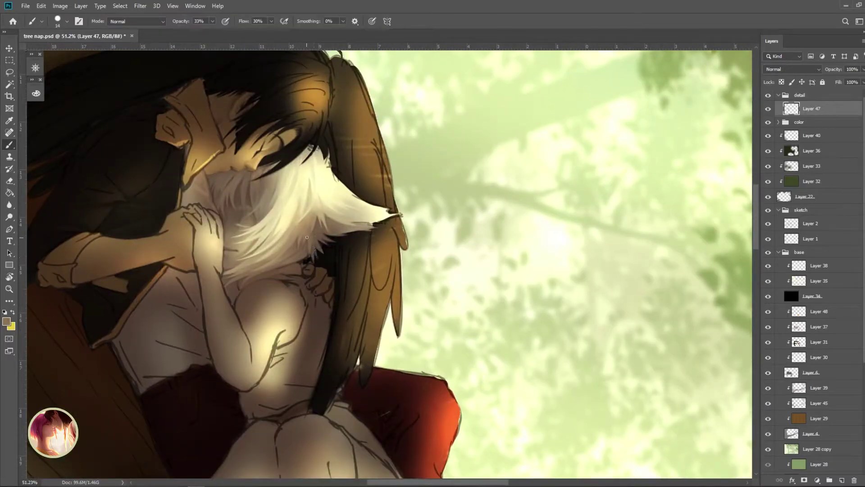
- Paint the white hair's back tufts near the wing and its lower tips over the forearm with sampled colours
left_click(322, 253, "alt")
left_click(324, 250, "alt")
key("ctrl+shift+h")
left_click(322, 320, "alt")
left_click(322, 320, "alt")
left_click(321, 321, "alt")
left_click(321, 322, "alt")
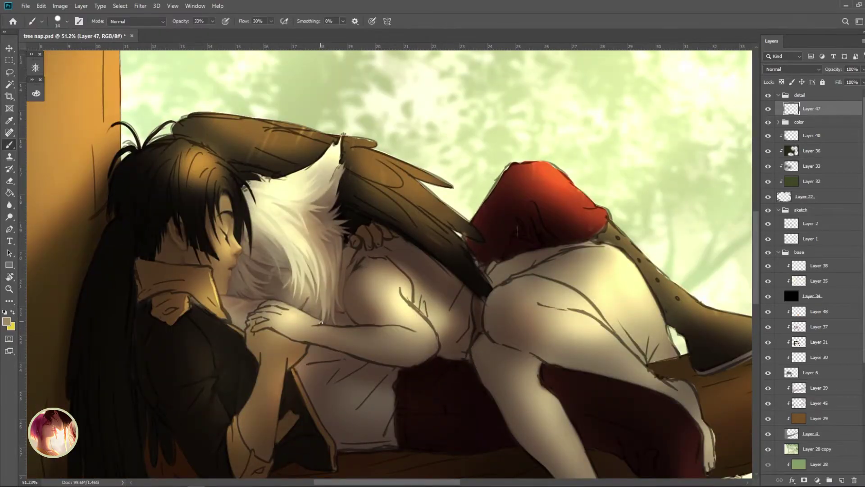
- Paint the lighter figure's wrist and the adjoining hair tips with sampled skin and hair tones
key("ctrl+shift+h")
left_click(303, 215, "alt")
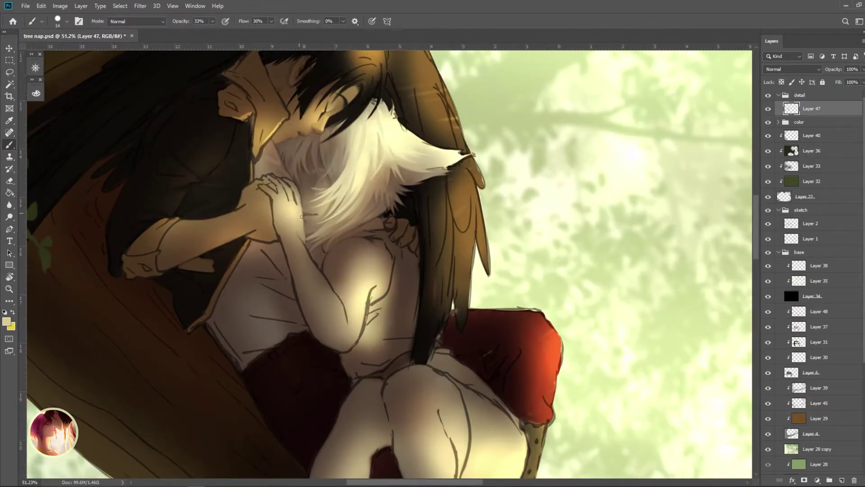
left_click(302, 225, "alt")
left_click(298, 225, "alt")
left_click(305, 233, "alt")
- Paint over the upper outline of the lighter figure's forearm below the shoulder with sampled skin tones
key("ctrl+shift+h")
left_click(328, 310, "alt")
left_click(358, 324, "alt")
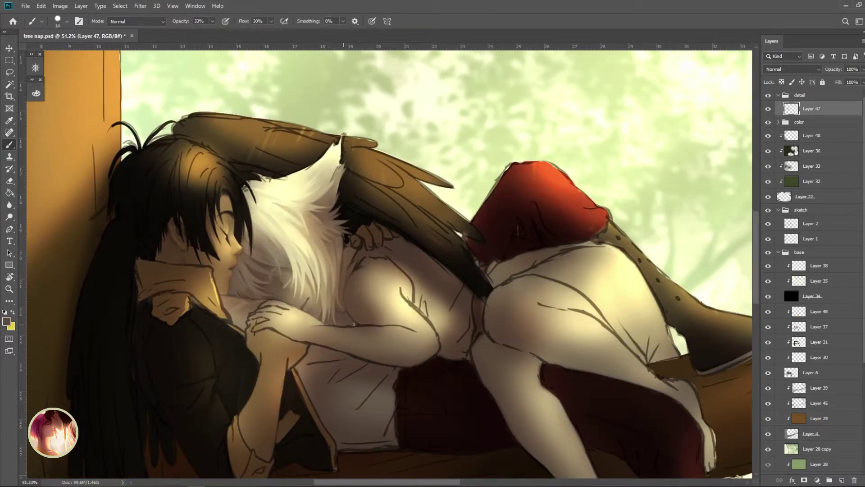
key("ctrl+shift+h")
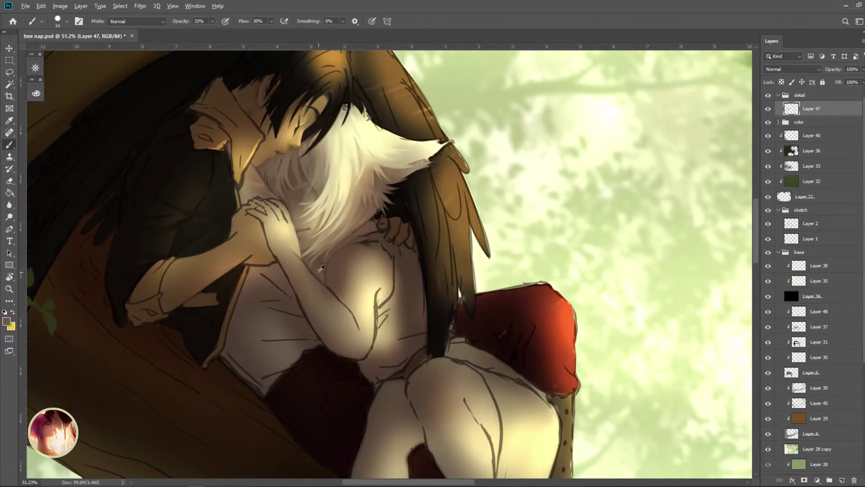
- Paint over the lighter figure's inner forearm and elbow outlines with sampled skin tones, alternating soft and hard brushes
right_click(300, 201)
left_click(308, 286)
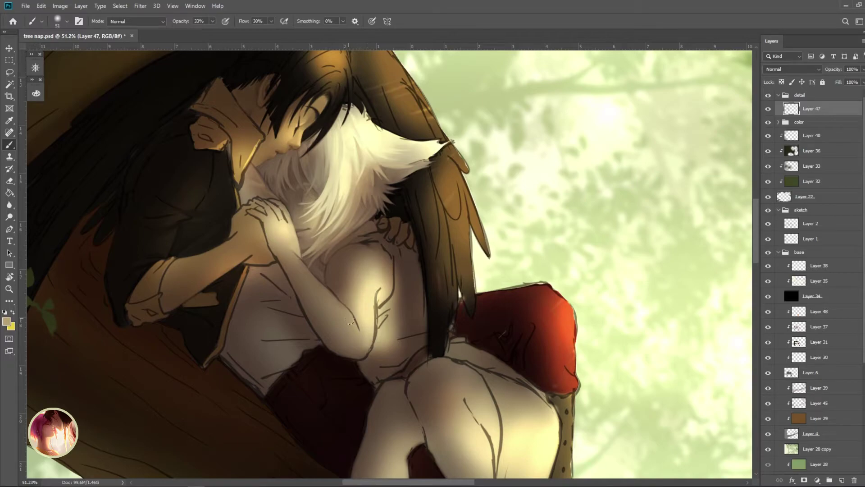
right_click(344, 210)
left_click(334, 284)
left_click_drag(339, 303, 343, 318)
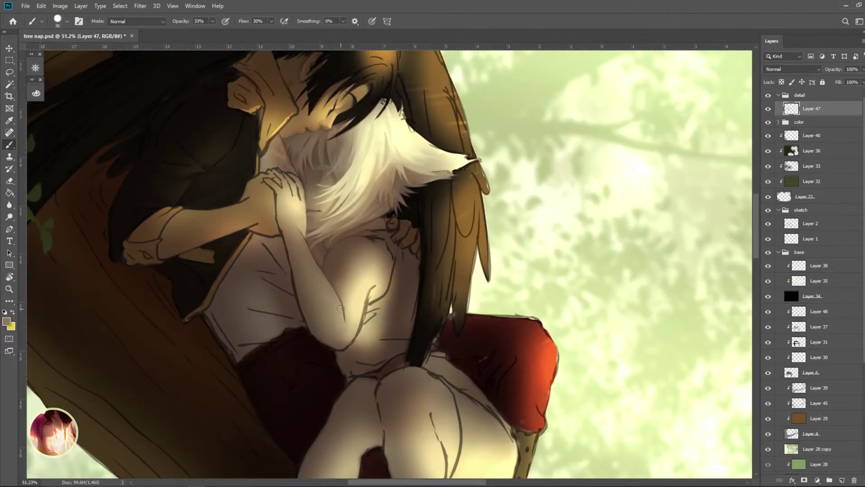
mouse_move(334, 350)
left_mouse_down()
mouse_move(360, 330)
mouse_move(364, 311)
mouse_move(352, 350)
mouse_move(364, 309)
left_mouse_up()
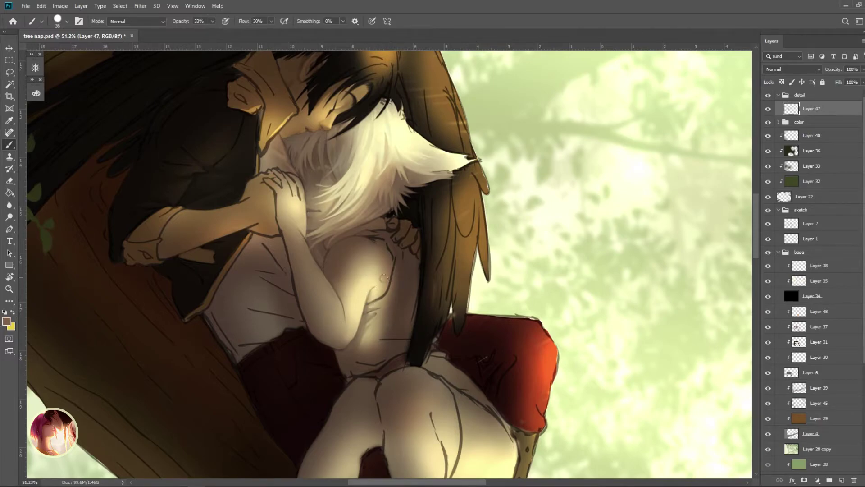
- Paint the shirt folds below the lighter figure's upper arm and soften the sleeve line with sampled tones
left_click_drag(383, 278, 382, 276)
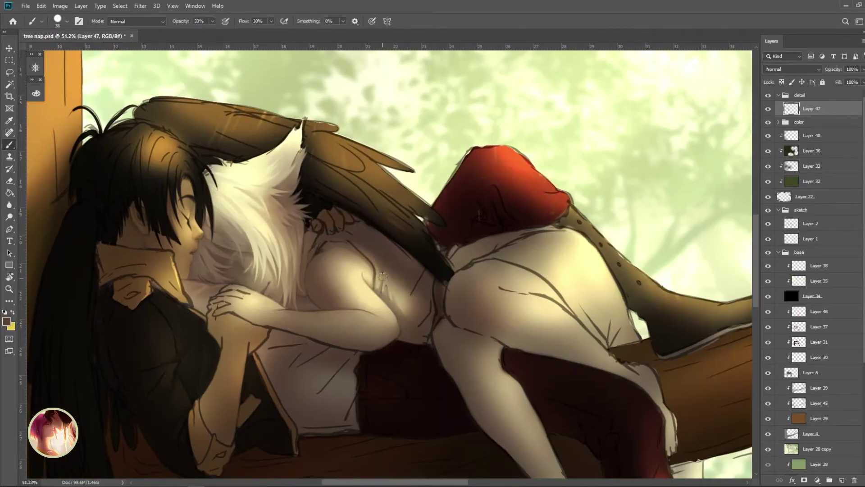
left_click(387, 276, "alt")
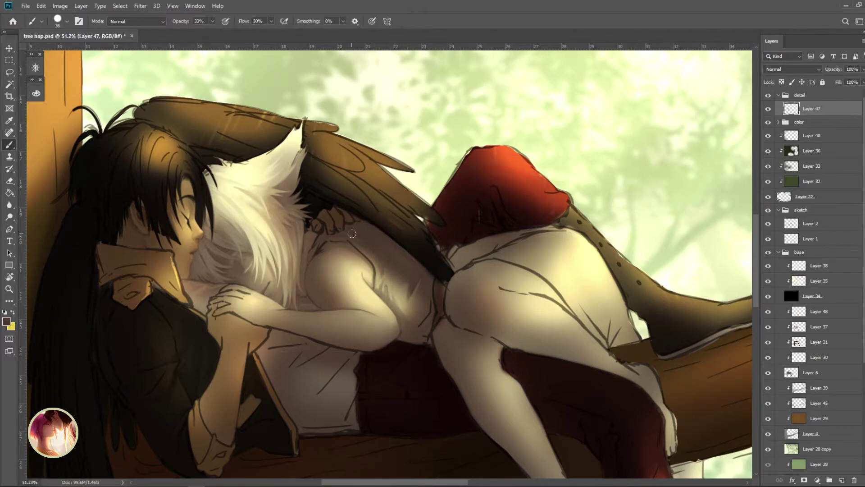
left_click_drag(355, 233, 374, 190)
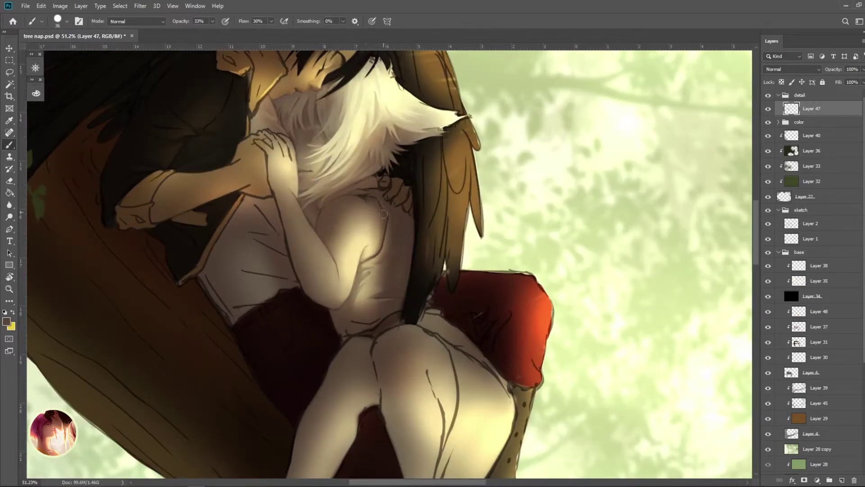
mouse_move(384, 239)
left_mouse_down()
mouse_move(369, 260)
mouse_move(386, 238)
left_mouse_up()
- Refine the shoulder outline and the dark gap beside the gripping hand with a smaller brush
right_click(378, 199)
key("Escape")
key("bracketleft")
key("bracketleft")
left_click_drag(373, 206, 358, 121)
left_click_drag(302, 247, 308, 229)
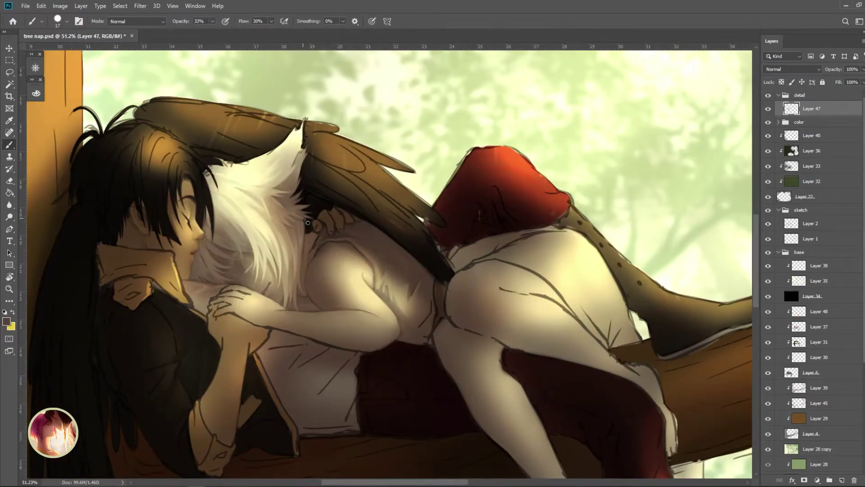
- Paint the lighter figure's back and waist edge beside the hip with sampled dark tones, and add a new layer
left_click(321, 235, "alt")
left_click_drag(422, 327, 429, 311)
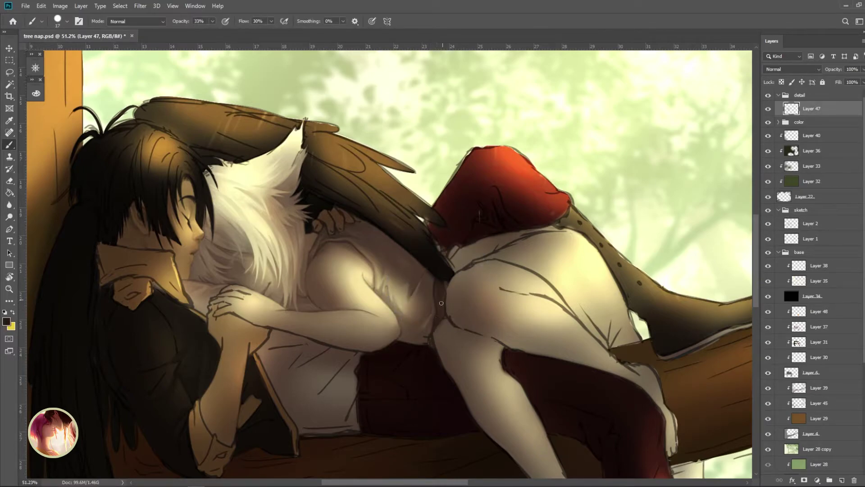
left_click(440, 354, "alt")
key("ctrl+shift+alt+n")
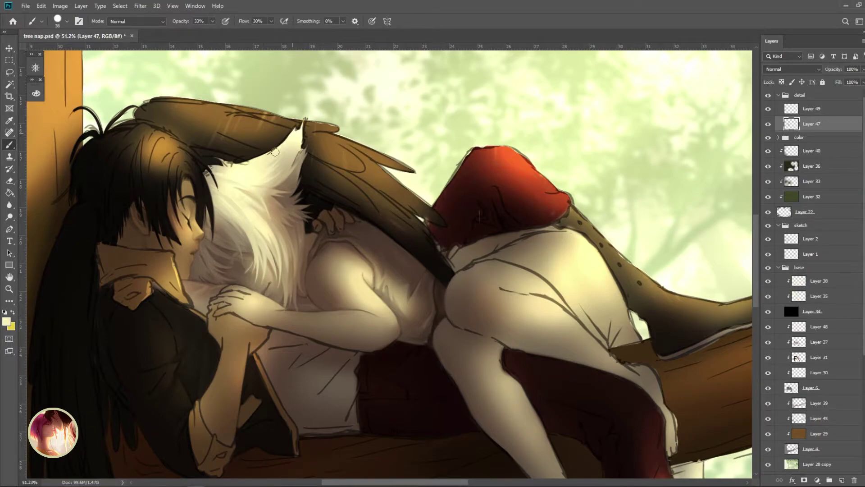
- Paint the white ear's tip and edges against the brown wing on Layer 47 with a 20 px brush
left_click(301, 132, "alt")
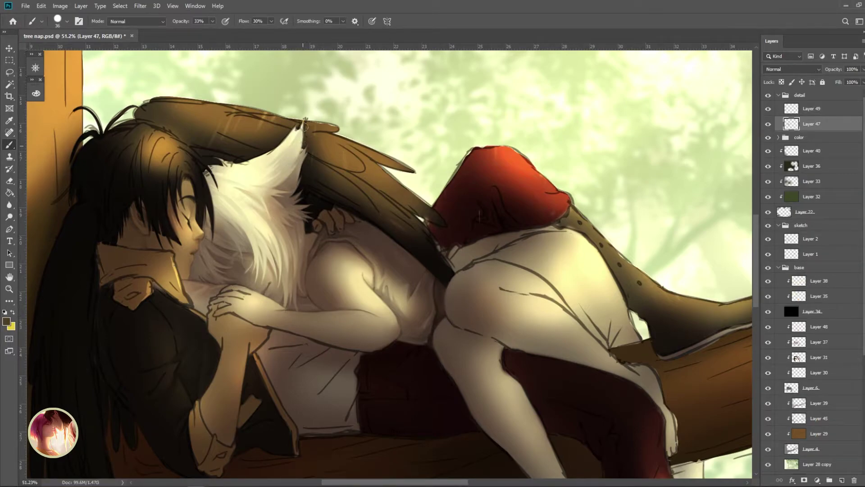
right_click(303, 135)
left_click_drag(371, 168, 369, 169)
key("Return")
key("r")
mouse_move(301, 112)
left_mouse_down()
mouse_move(299, 245)
mouse_move(379, 162)
mouse_move(299, 203)
left_mouse_up()
left_click(297, 249, "alt")
key("r")
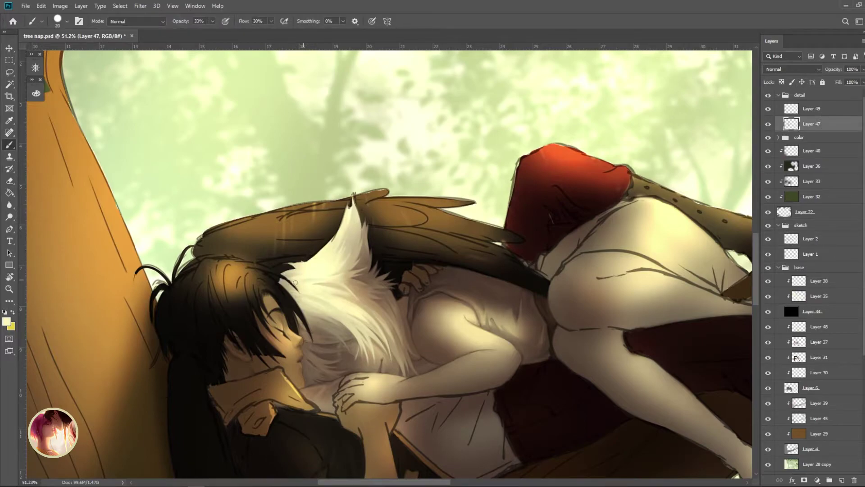
- Paint light fur strokes along the front edge of the white ear with sampled colours
left_click(304, 256, "alt")
key("r")
mouse_move(305, 256)
left_mouse_down()
mouse_move(419, 172)
mouse_move(353, 243)
mouse_move(347, 266)
left_mouse_up()
left_click(353, 243, "alt")
key("r")
left_click_drag(361, 316, 325, 288)
- Erase sketch remnants at the base of the white ear and resume painting there with a sampled colour
left_click(320, 288, "ctrl")
key("e")
key("b")
left_click(324, 296, "ctrl")
left_click(326, 287, "alt")
key("r")
key("Escape")
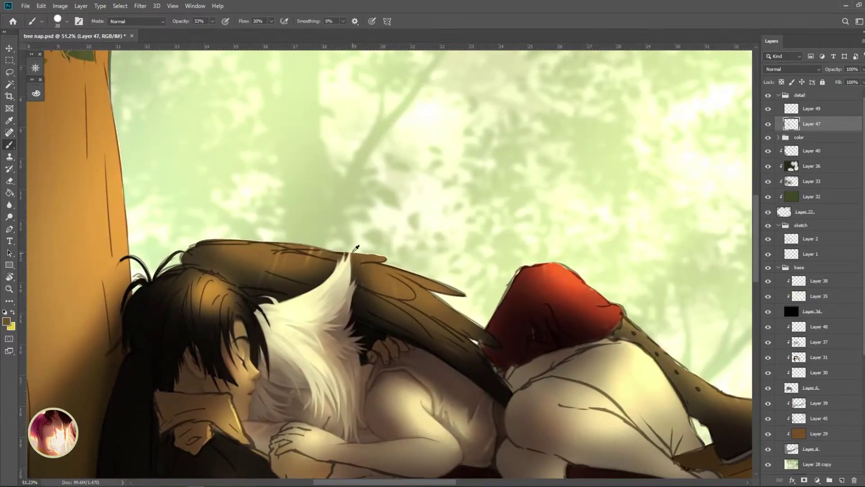
- Refine the white ear's tip and front edge with sampled tones and save the document
left_click(352, 255, "alt")
left_click_drag(348, 283, 325, 284)
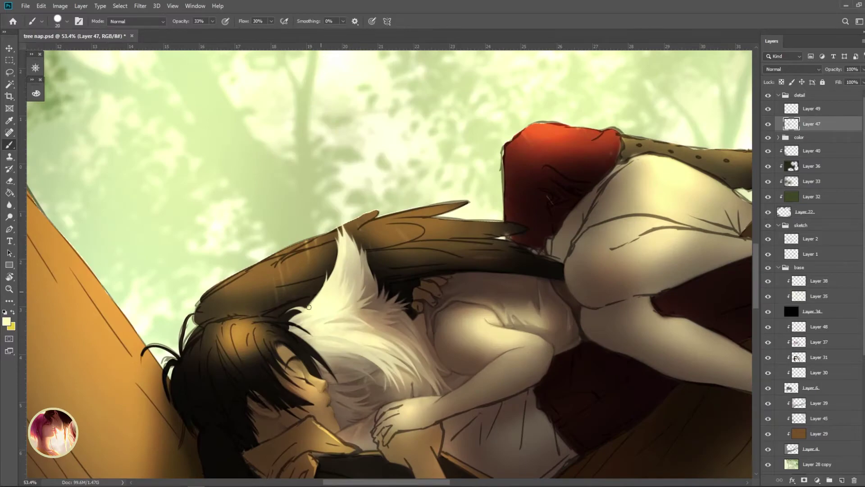
key("Escape")
key("ctrl+s")
- Paint over the outlines of the lighter figure's knee and lower leg with a 44 px brush and sampled tones
scroll(399, 183, "up", 2)
right_click(482, 149)
key("Return")
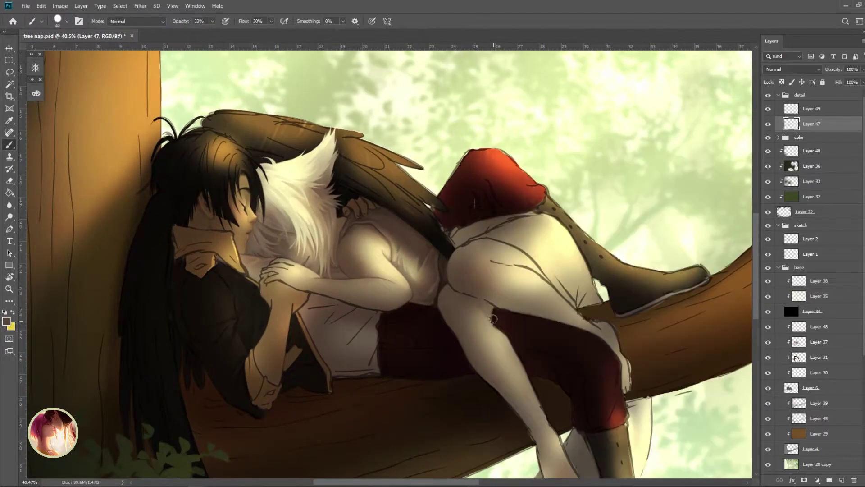
left_click(495, 320, "alt")
left_click(524, 352, "alt")
left_click_drag(565, 386, 511, 341)
left_click(505, 307, "alt")
left_click(437, 311, "alt")
left_click(483, 307, "alt")
left_click(491, 318, "alt")
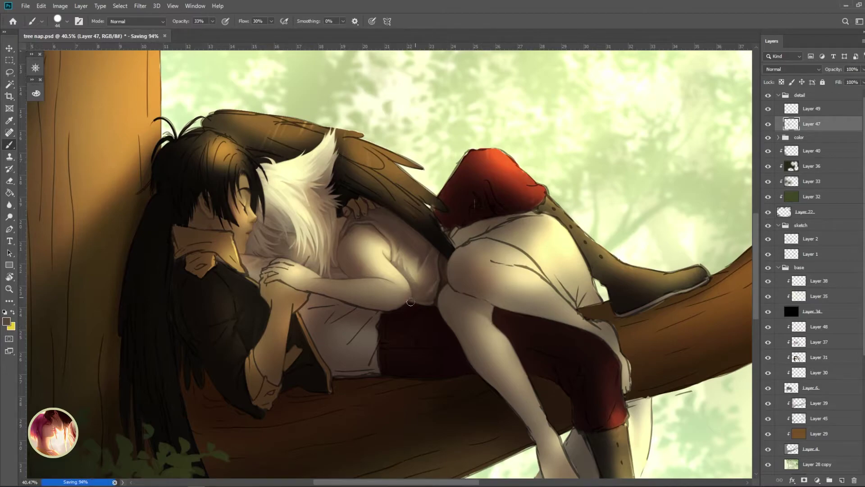
- Blend sampled skin tones over the darker figure's forearm and wrist beneath the clasped hand
right_click(286, 315)
left_click(299, 356)
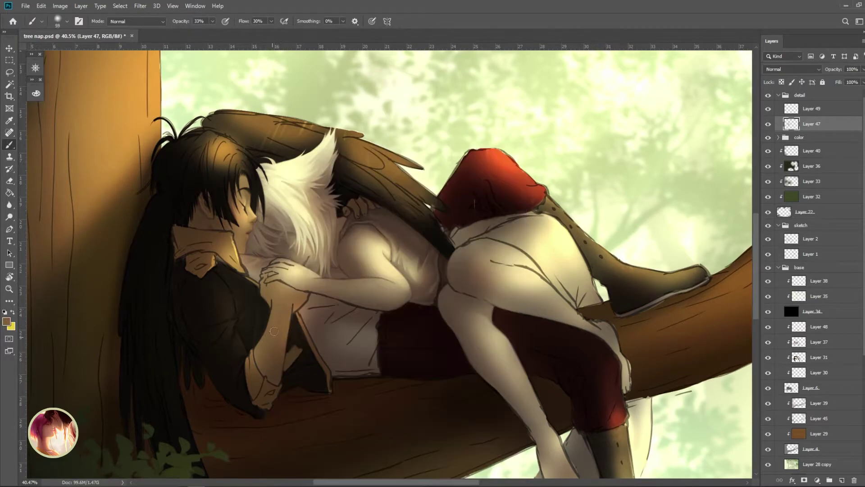
left_click(291, 310, "alt")
right_click(295, 309)
left_click(317, 203)
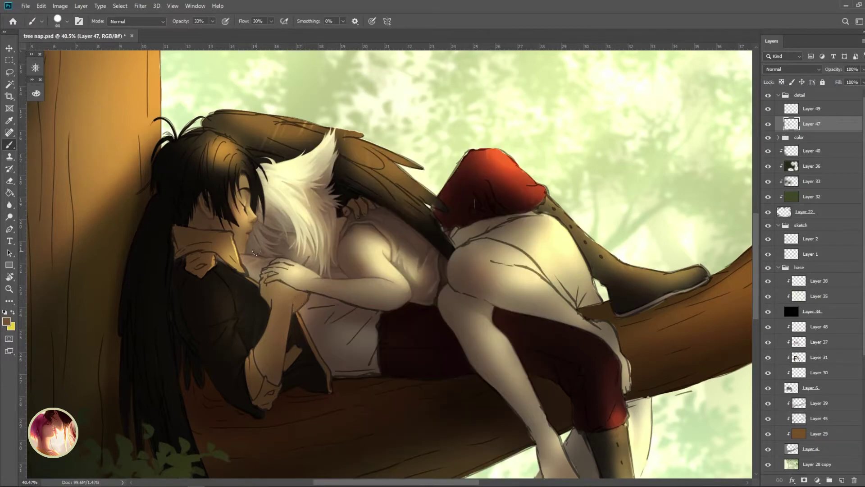
left_click(269, 284, "alt")
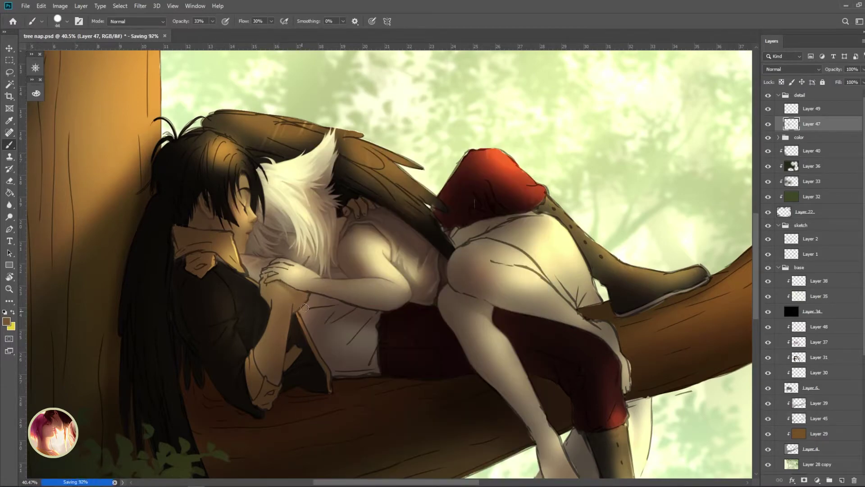
left_click(372, 266, "alt")
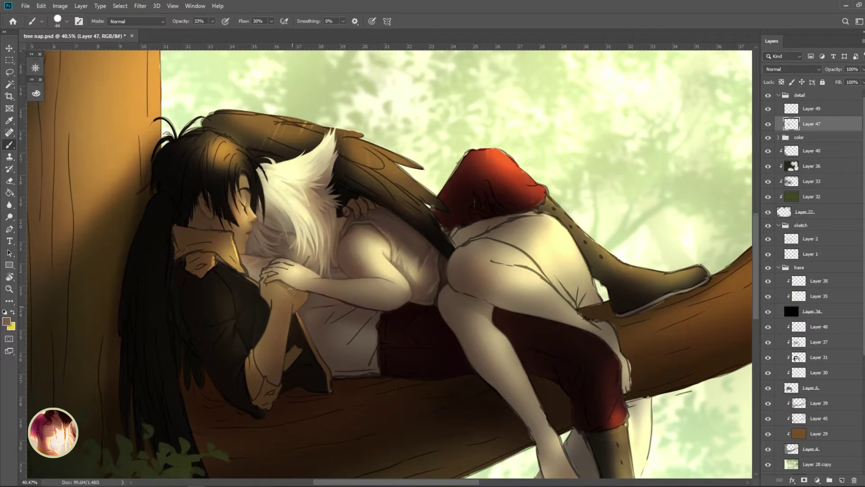
- Paint over the outline of the darker figure's elbow below the lighter hand, reducing the brush to 23 px
left_click(309, 296, "alt")
left_click(288, 278, "alt")
left_click(260, 295, "alt")
key("bracketleft")
key("bracketleft")
left_click(270, 279, "alt")
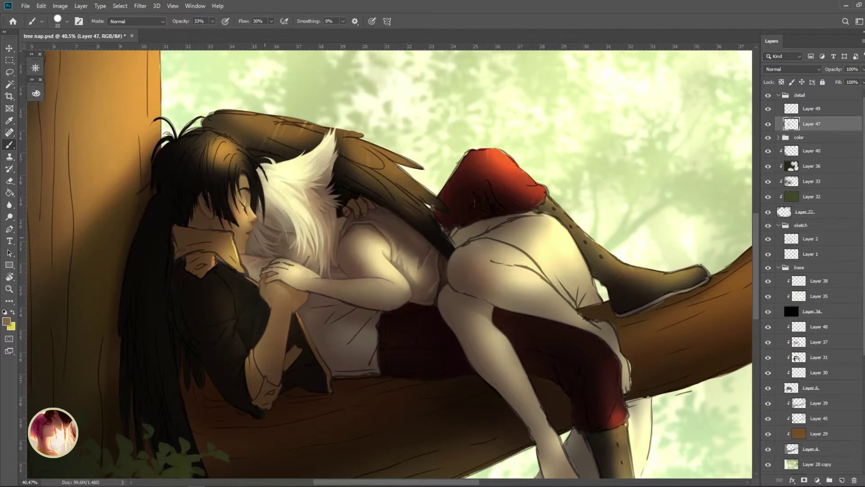
- Paint over the finger outlines of the lighter figure's resting hand and the neighbouring collar area with sampled tones
left_click(298, 334, "alt")
left_click(280, 275, "alt")
left_click(245, 276, "alt")
left_click(247, 268, "alt")
left_click(254, 274, "alt")
left_click(313, 297, "alt")
key("r")
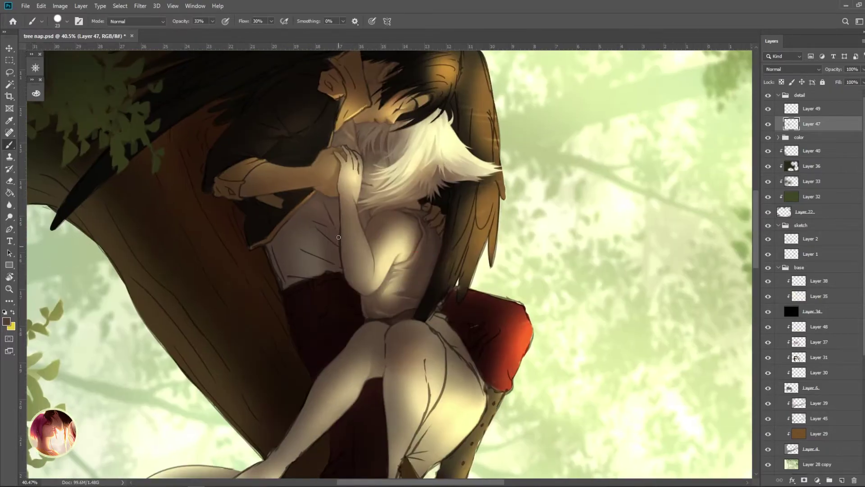
- Paint over the lower outline of the lighter figure's forearm against the white shirt with sampled tones
left_click(345, 192, "alt")
left_click(341, 233, "alt")
key("r")
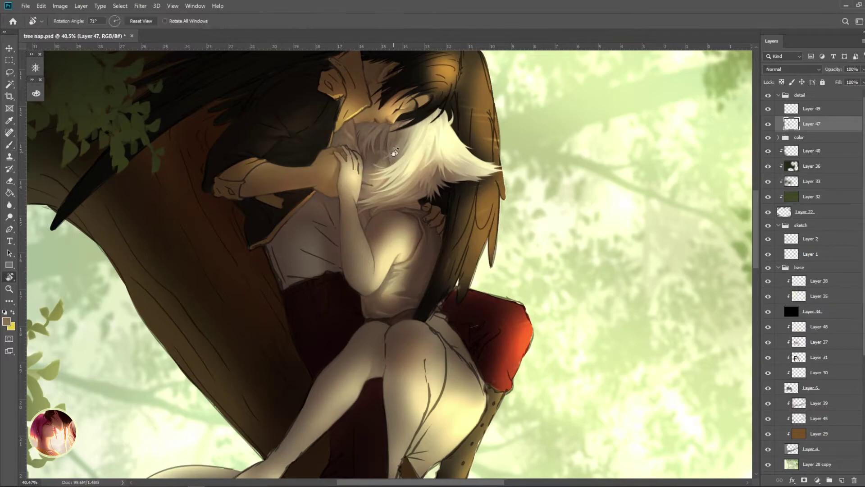
key("Escape")
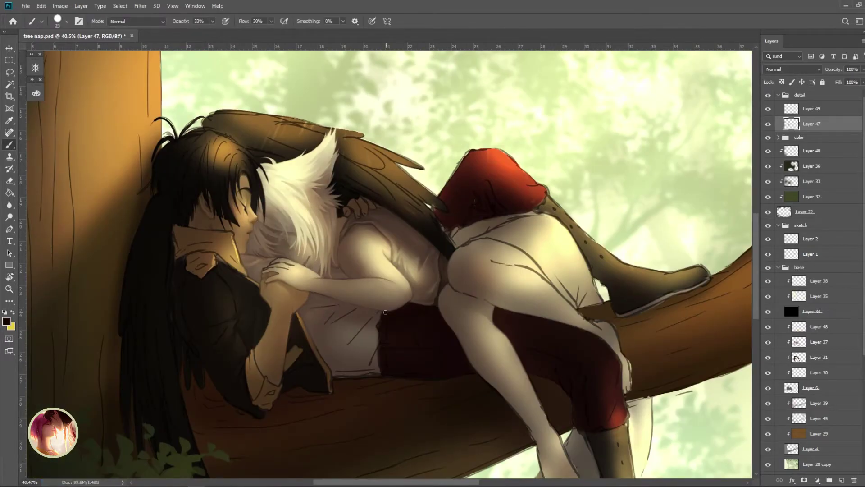
left_click(279, 276, "alt")
- Erase sketch lines over the dark hair's crown on Layer 2, and resume painting there on Layer 47
scroll(314, 183, "up", 2)
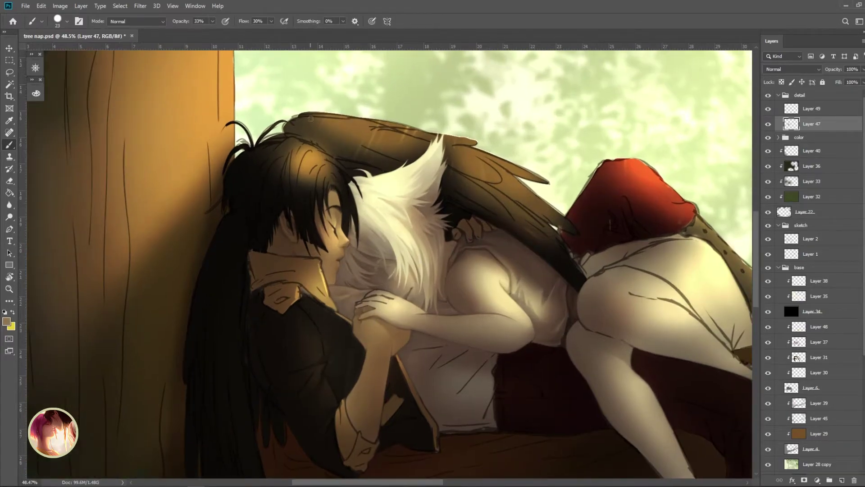
key("e")
left_click(313, 200, "ctrl")
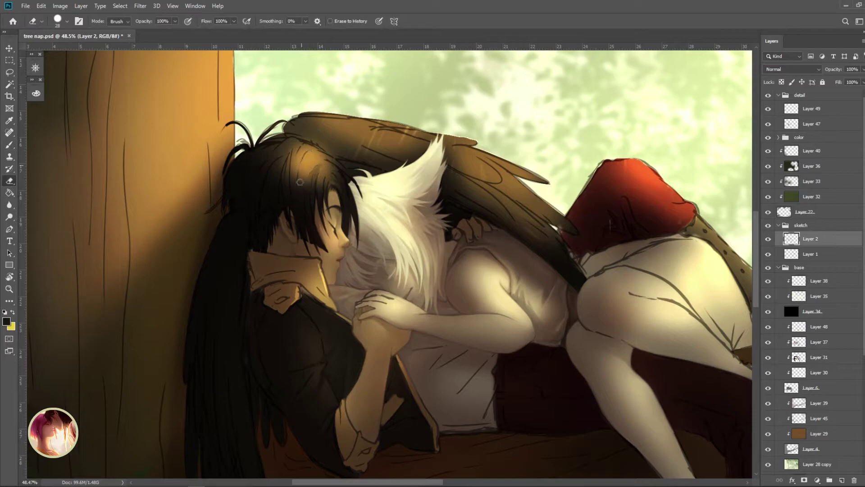
key("b")
left_click(325, 163, "ctrl")
left_click(326, 166, "alt")
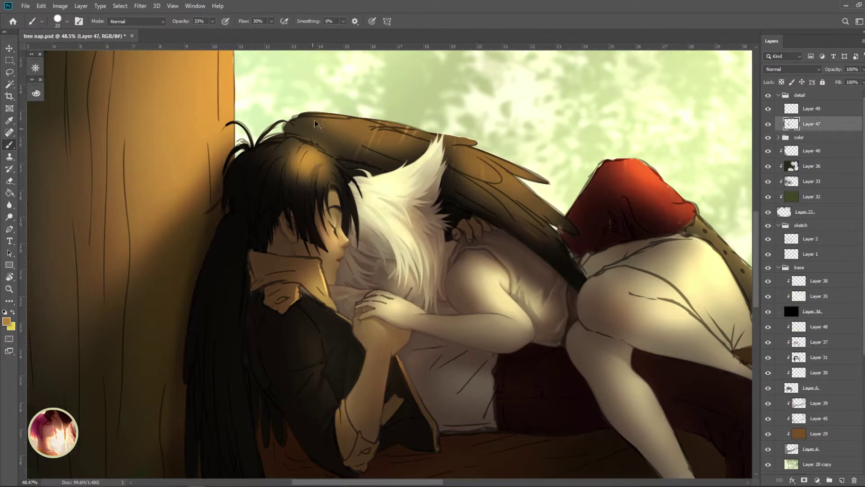
- Paint strands across the dark hair's crown and back with sampled highlight and shadow colours
left_click(316, 179, "alt")
left_click(328, 164, "alt")
left_click(281, 169, "alt")
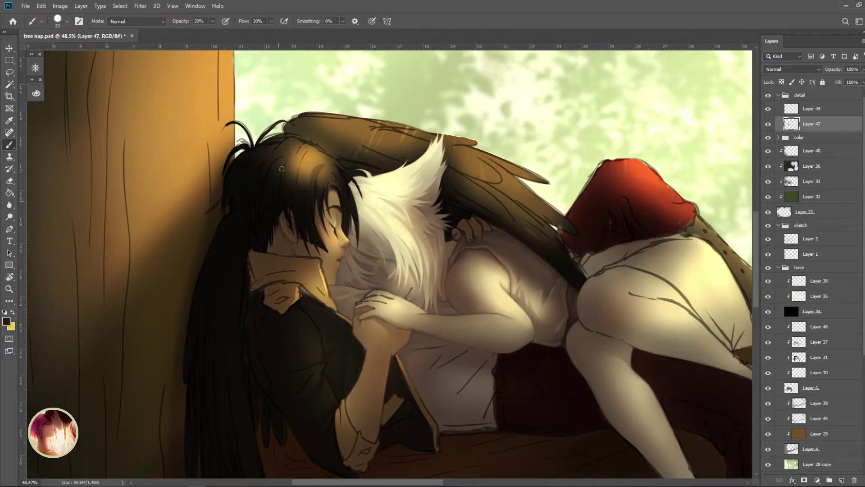
left_click(245, 191, "alt")
left_click(283, 160, "alt")
left_click(273, 178, "alt")
left_click(285, 177, "alt")
left_click(275, 198, "alt")
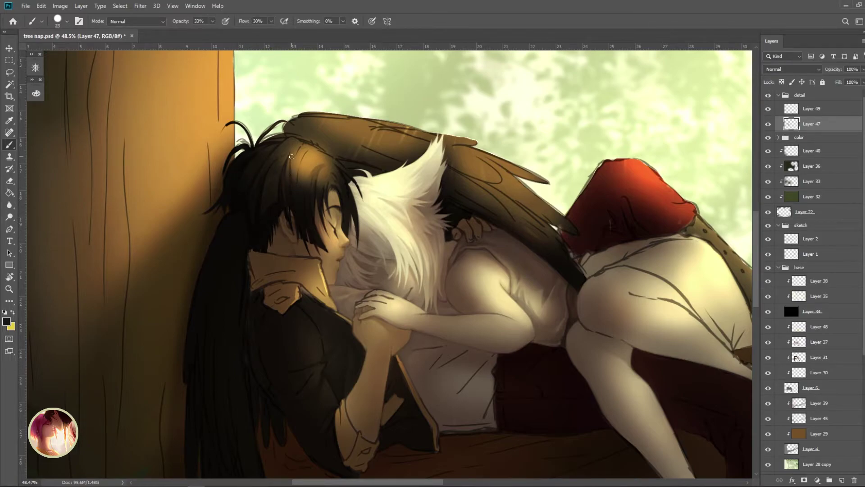
- Save the document and paint the dark fringe strands above the forehead with sampled tones
left_click(294, 202, "alt")
key("ctrl+s")
left_click(333, 176, "alt")
left_click_drag(336, 174, 346, 189)
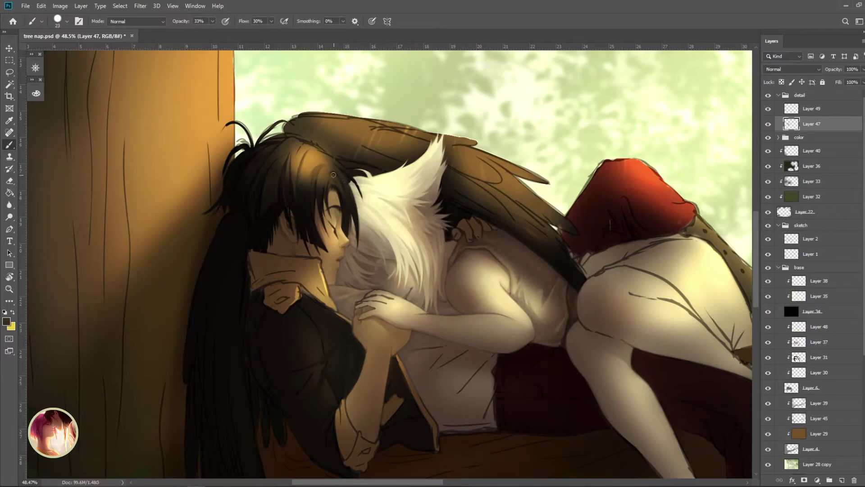
left_click(355, 181, "alt")
left_click(353, 181, "alt")
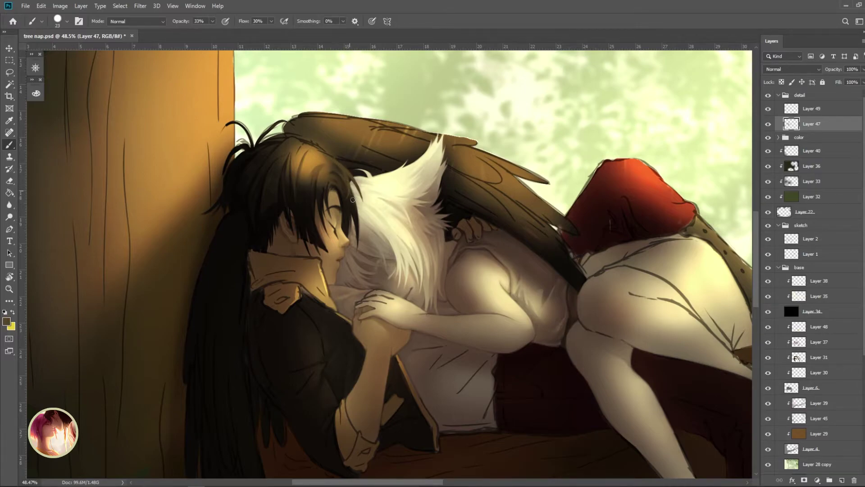
- Blend golden highlight strands into the front of the dark hair above the eye with sampled colours
left_click(325, 182, "alt")
left_click(329, 179, "alt")
left_click(315, 177, "alt")
left_click(321, 165, "alt")
left_click(321, 165, "alt")
left_click(315, 178, "alt")
left_click(320, 172, "alt")
- Extend highlight and shadow strands down the dark hair's middle and side above the ear with sampled colours
left_click(298, 186, "alt")
left_click(304, 175, "alt")
left_click(302, 187, "alt")
left_click(309, 170, "alt")
left_click(312, 179, "alt")
left_click(311, 179, "alt")
left_click(303, 184, "alt")
left_click(287, 212, "alt")
left_click(289, 202, "alt")
left_click(274, 207, "alt")
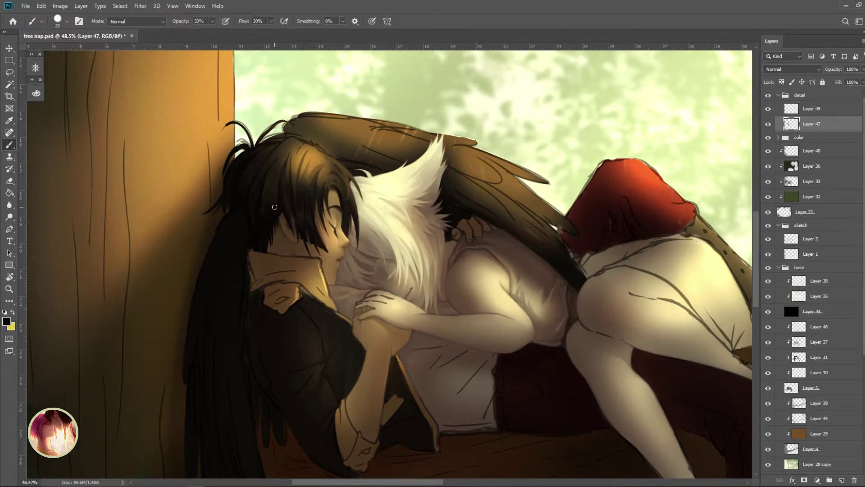
- Paint the back and upper edge of the dark hair near the tree trunk and wing with sampled colours
left_click(230, 161, "alt")
left_click(225, 174, "alt")
left_click(233, 150, "alt")
key("Escape")
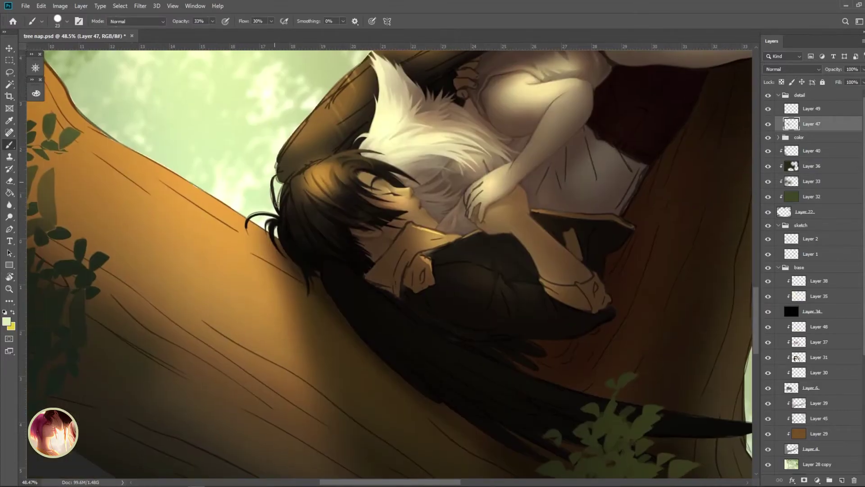
left_click(304, 183, "alt")
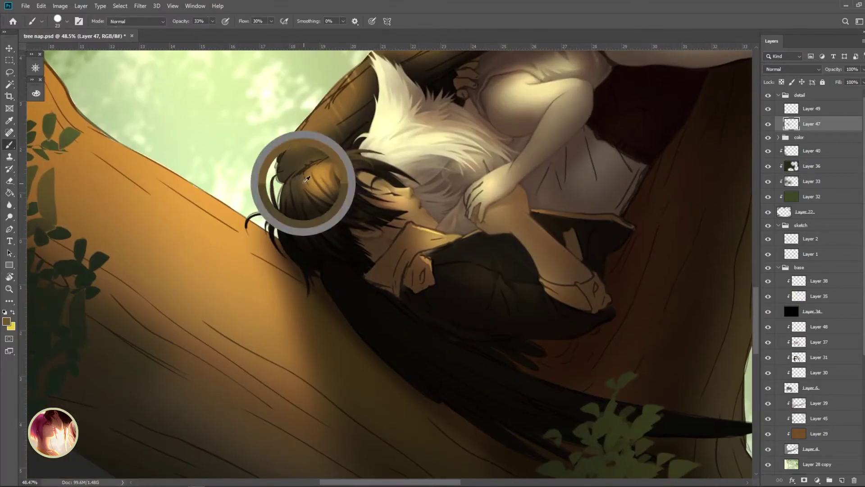
left_click(303, 183, "alt")
left_click(293, 242, "alt")
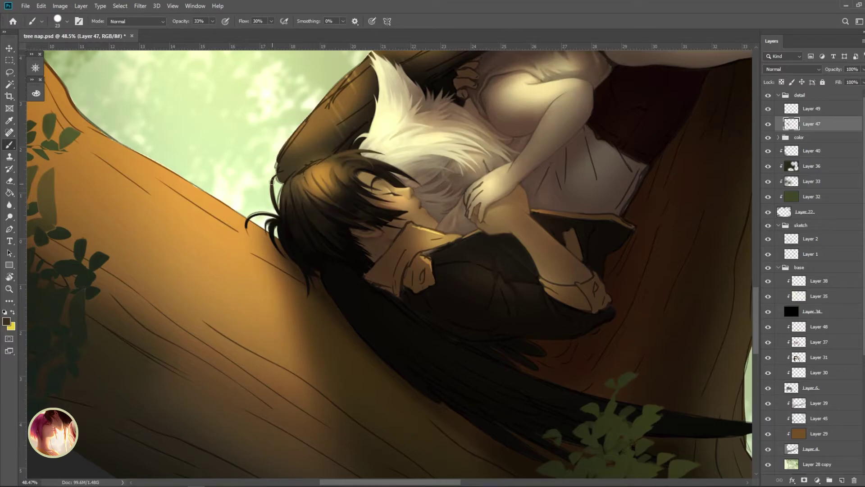
- Clean up the stray curling hair strands against the tree trunk and background with sampled colours
left_click(286, 212, "alt")
left_click(246, 231, "alt")
left_click(249, 222, "alt")
left_click(268, 227, "alt")
left_click(266, 219, "alt")
- Refine the golden highlights on the crown of the dark hair and blend its back edge beside the trunk with sampled colours
key("r")
mouse_move(294, 180)
left_mouse_down()
mouse_move(301, 212)
mouse_move(315, 206)
mouse_move(332, 140)
mouse_move(424, 198)
left_mouse_up()
left_click(322, 205, "alt")
left_click(427, 195, "alt")
mouse_move(419, 154)
left_mouse_down()
mouse_move(420, 179)
mouse_move(402, 161)
mouse_move(416, 176)
left_mouse_up()
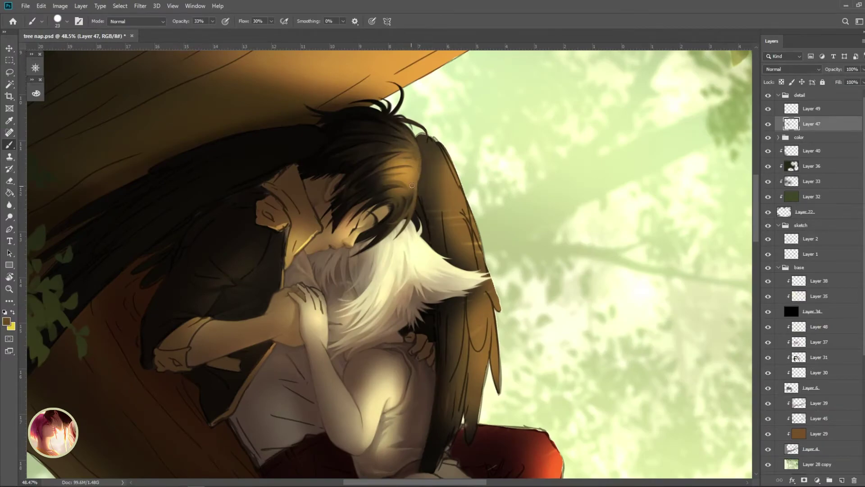
left_click_drag(412, 206, 323, 190)
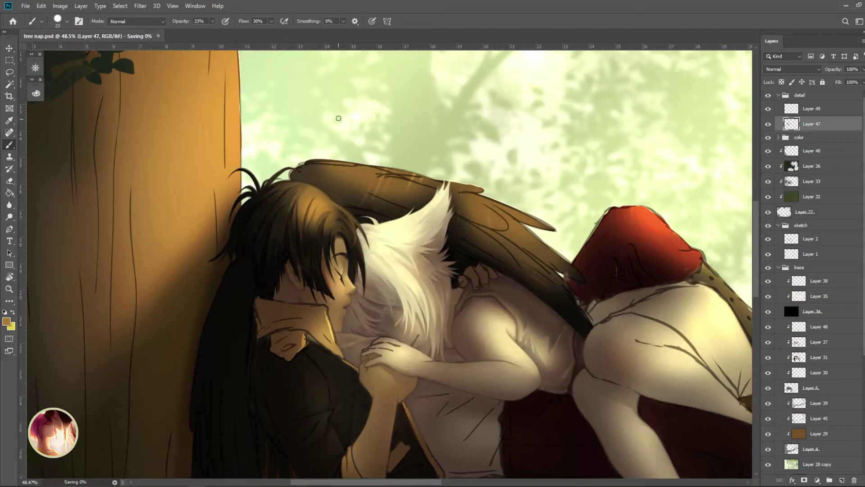
left_click_drag(306, 198, 350, 246)
left_click(222, 247, "alt")
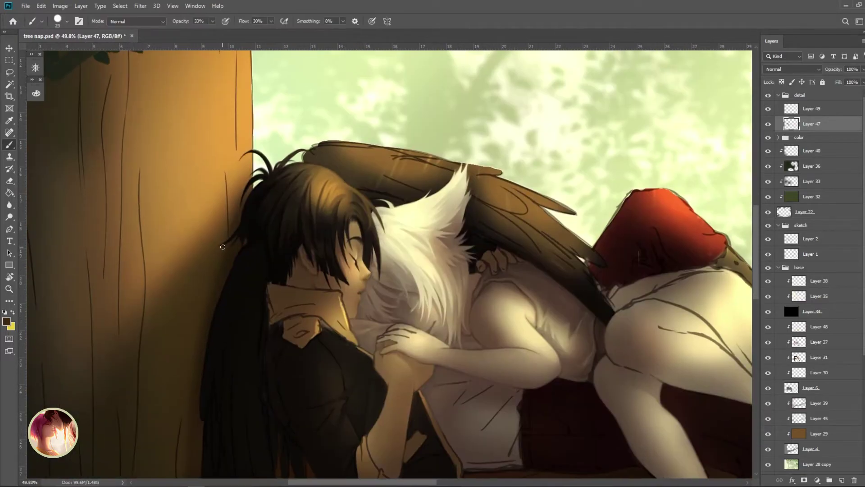
left_click_drag(369, 172, 280, 244)
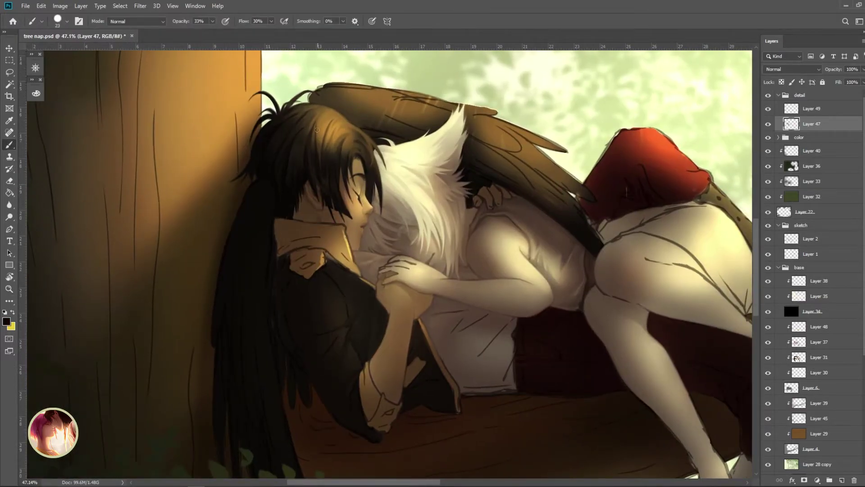
- Paint over the sketch lines of the upright collar below the dark hair with sampled brown and tan tones
left_click(300, 180, "alt")
left_click(285, 234, "alt")
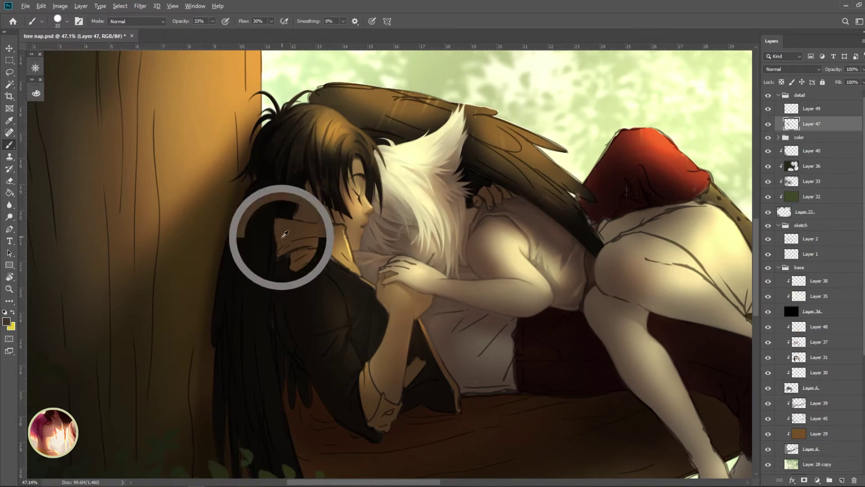
key("h")
left_click(319, 257, "alt")
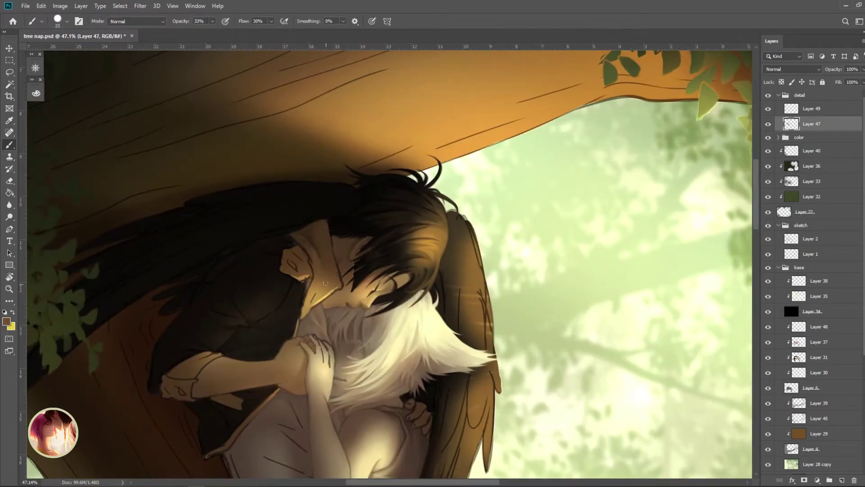
left_click_drag(311, 283, 306, 302)
key("r")
mouse_move(408, 204)
left_mouse_down()
mouse_move(395, 199)
mouse_move(347, 221)
left_mouse_up()
left_click(333, 197, "alt")
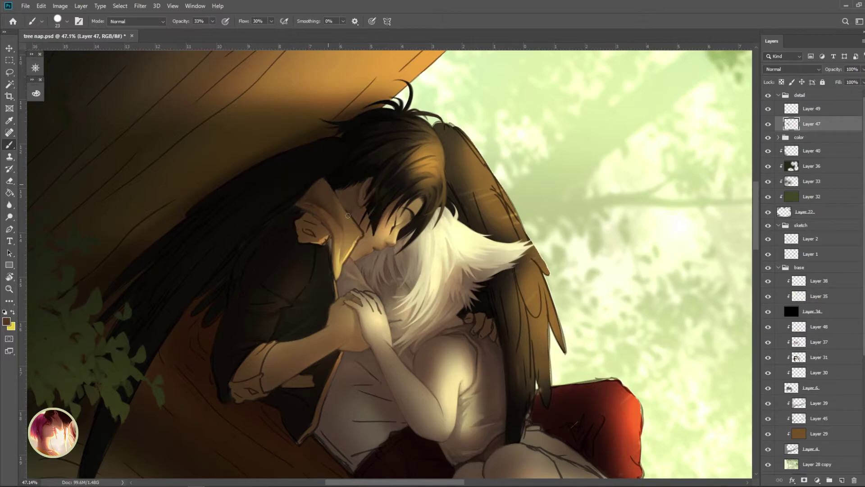
- Build up golden light and brown shadow folds across the collar around the neck with sampled colours
left_click(348, 216, "alt")
mouse_move(354, 239)
left_mouse_down()
mouse_move(341, 269)
mouse_move(366, 229)
left_mouse_up()
key("r")
key("Escape")
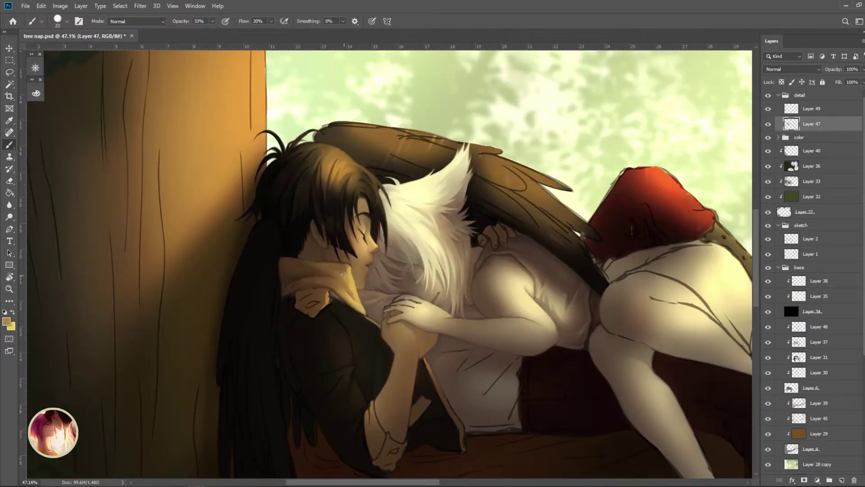
key("r")
left_click_drag(342, 274, 386, 257)
key("Escape")
left_click(321, 230, "alt")
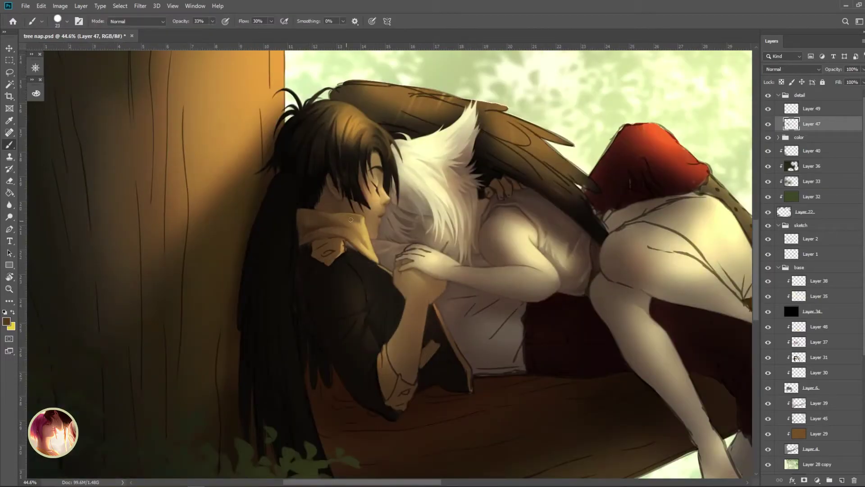
- Shade the collar's folded tab and its button with sampled dark and golden tones, and save the file
left_click(300, 246, "alt")
left_click(337, 232, "alt")
left_click(350, 250, "alt")
scroll(321, 250, "up", 1)
left_click(323, 248, "alt")
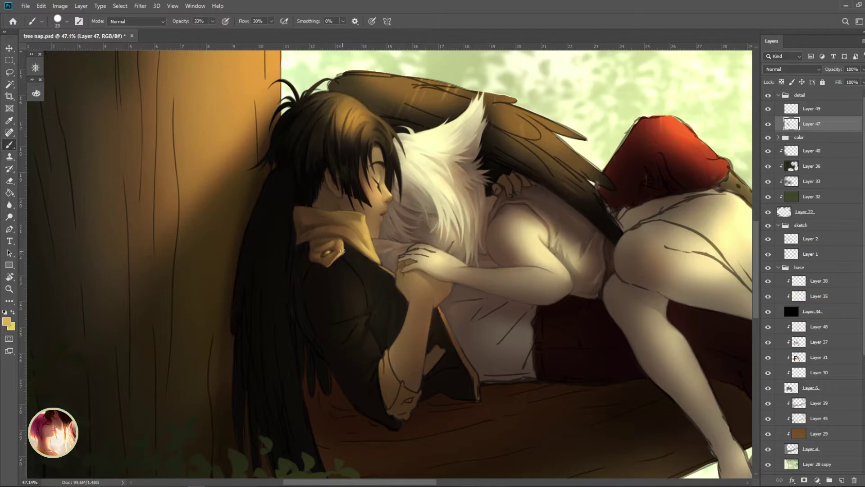
scroll(345, 244, "down", 4)
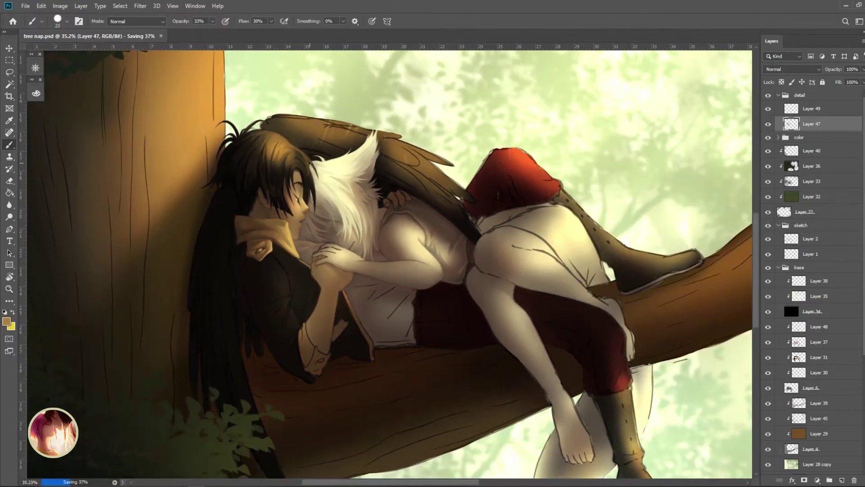
- Paint over the finger lines of the pale hand resting on the other figure's hand with sampled skin tones, and save the file
scroll(341, 229, "up", 6)
scroll(342, 230, "down", 4)
scroll(341, 237, "up", 3)
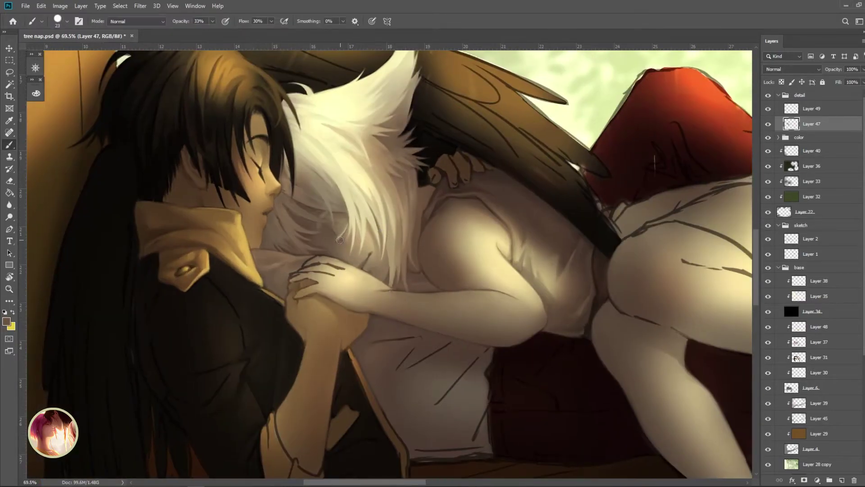
scroll(349, 244, "down", 2)
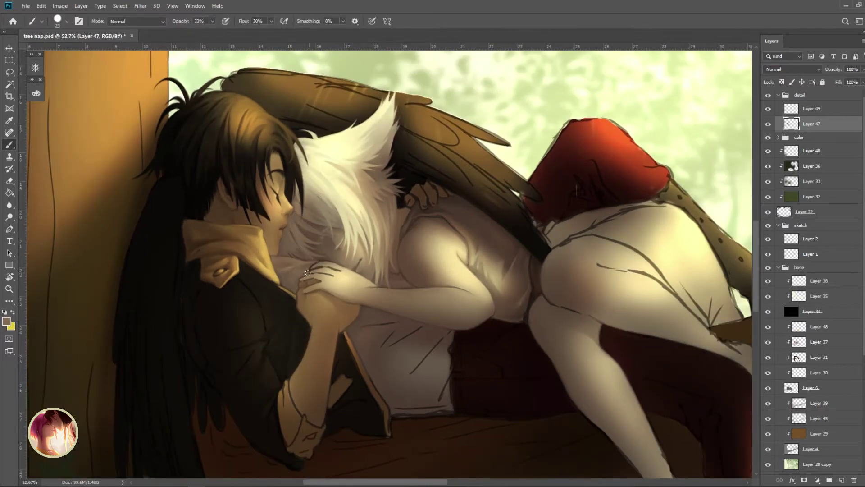
left_click(315, 287, "alt")
left_click(335, 278, "alt")
left_click_drag(302, 232, 320, 148)
left_click(328, 224, "alt")
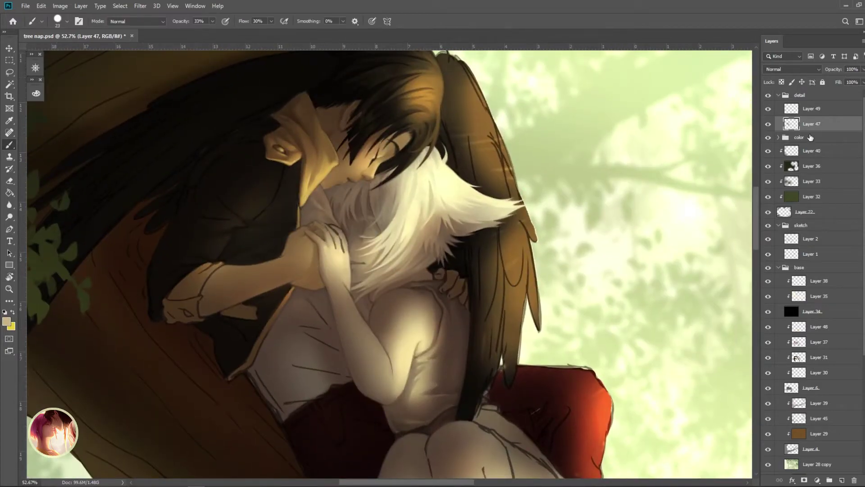
left_click(325, 222, "alt")
left_click(330, 232, "alt")
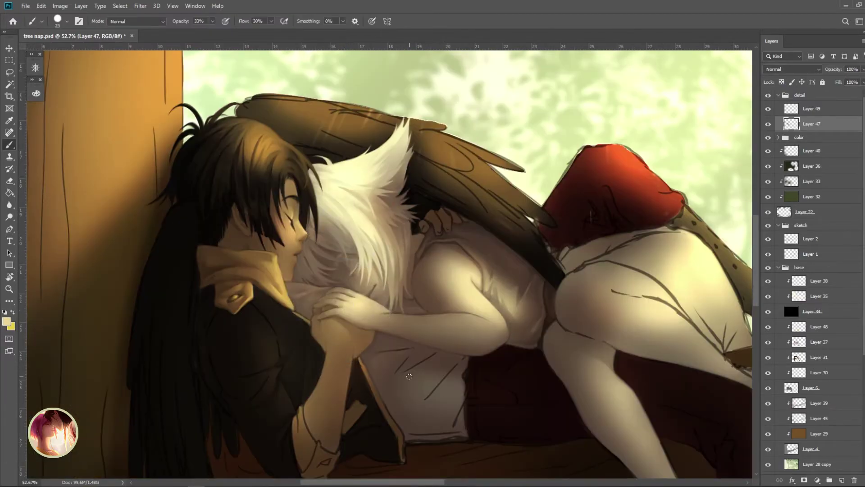
key("ctrl+s")
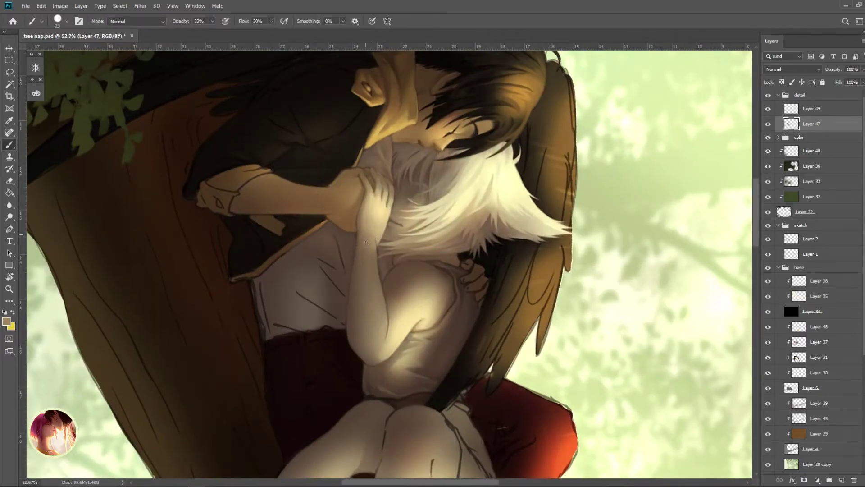
- Shade the pale hand and forearm, using a 40 px soft brush and a 36 px hard brush
right_click(374, 214)
double_click(441, 201)
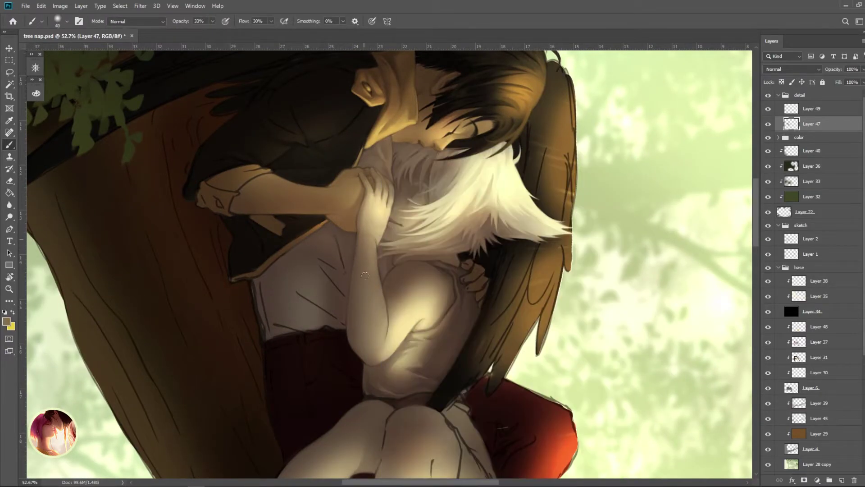
right_click(372, 197)
double_click(422, 204)
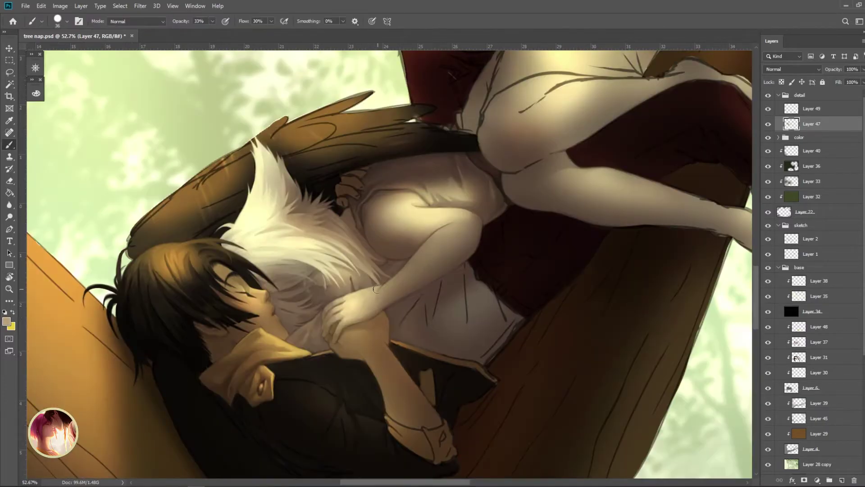
key("Escape")
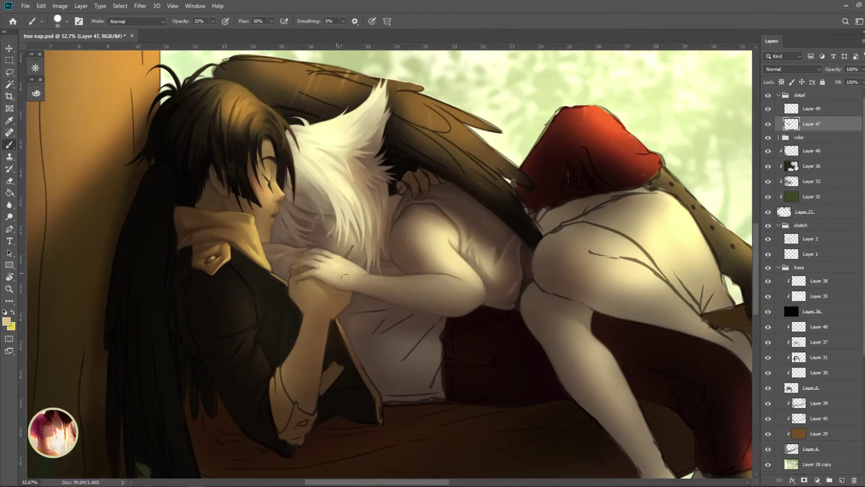
- Soften the shading at the pale wrist with the 40 px soft brush, and adjust the brush size
right_click(344, 266)
double_click(372, 209)
scroll(354, 271, "down", 3)
scroll(353, 270, "up", 3)
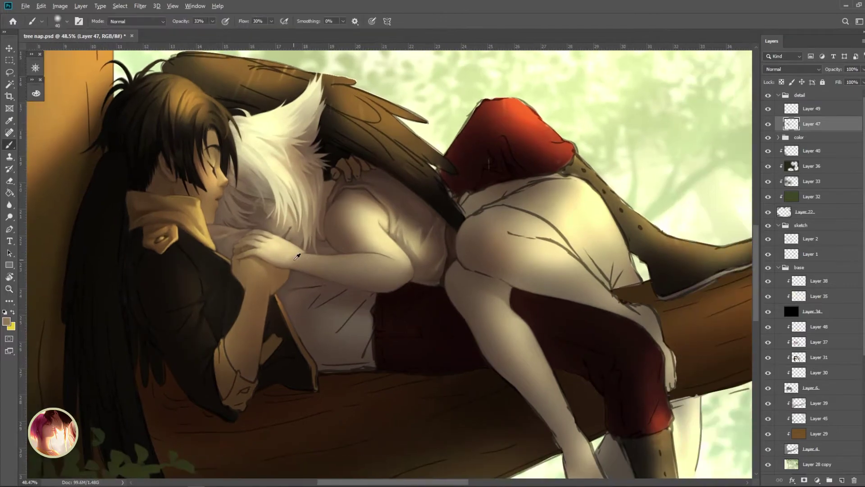
right_click(347, 266)
left_click_drag(417, 171, 413, 171)
key("Return")
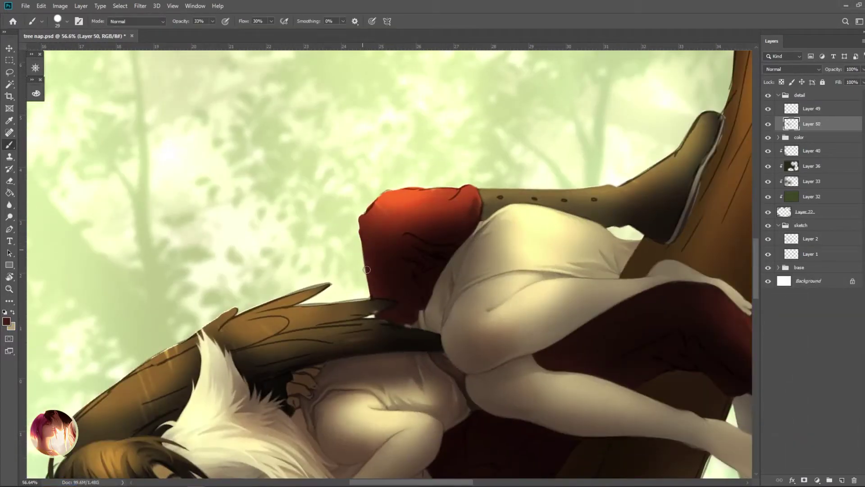
- Paint over the outline of the raised red trouser knee with sampled bright orange and red tones
left_click(379, 202, "alt")
key("r")
mouse_move(363, 221)
left_mouse_down()
mouse_move(403, 155)
mouse_move(456, 252)
mouse_move(441, 222)
left_mouse_up()
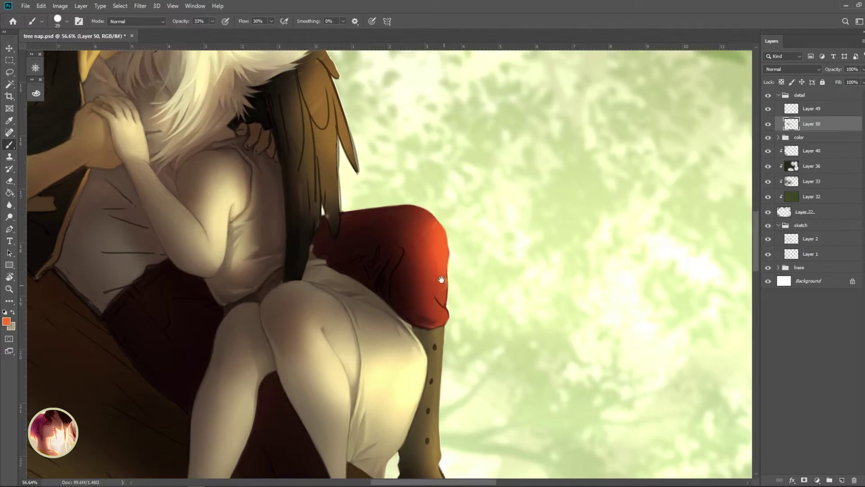
left_click_drag(441, 279, 433, 262)
left_click(428, 279, "alt")
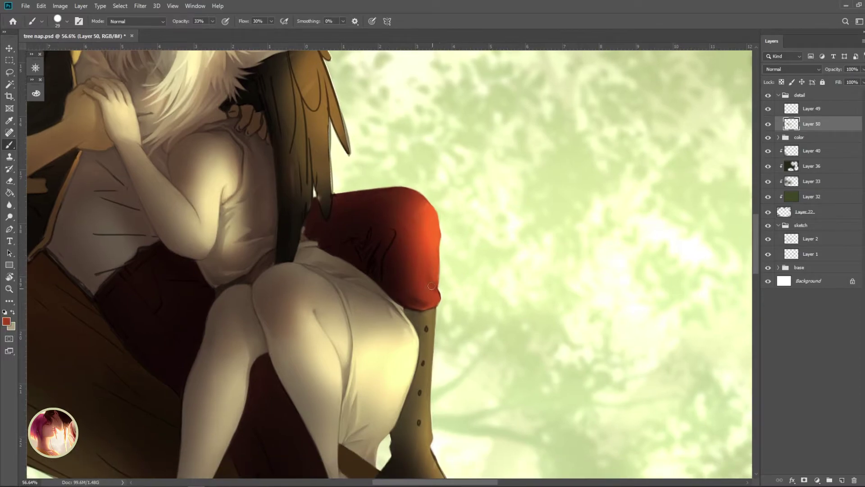
- Paint the wing's lower feather tips where they overlap the red trousers, covering the sketch lines with sampled browns
key("r")
left_click_drag(436, 292, 359, 251)
left_click(353, 258, "alt")
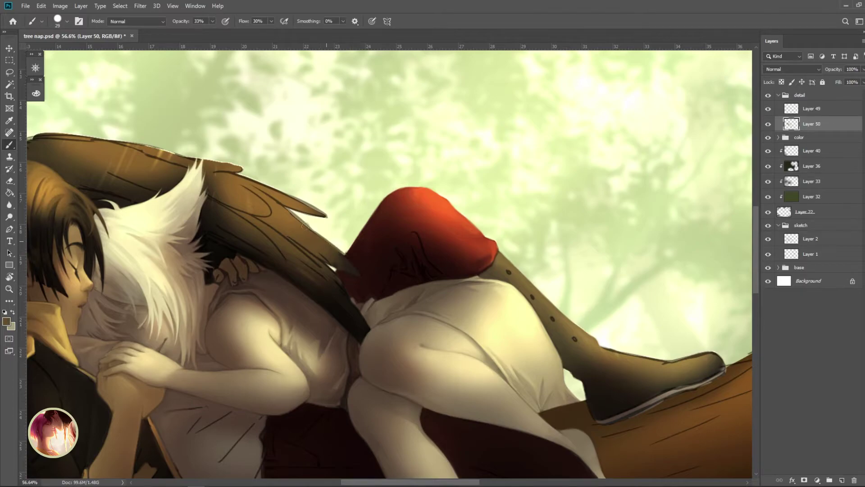
left_click(317, 234, "alt")
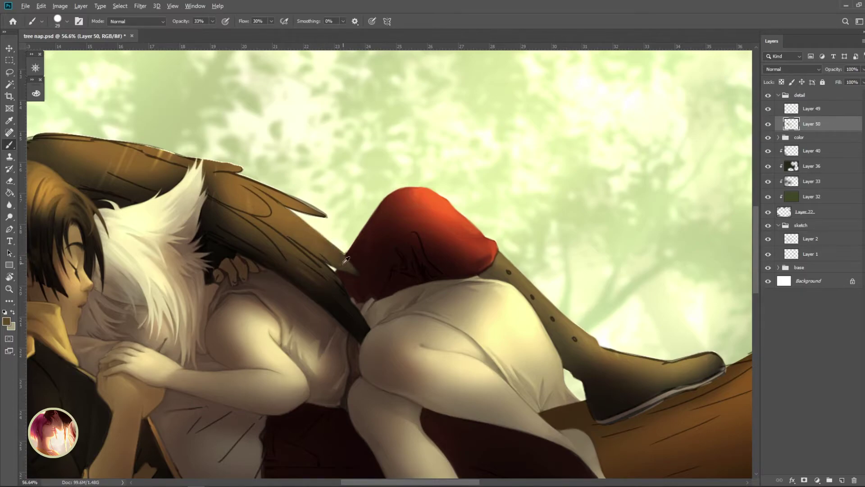
left_click(357, 272, "alt")
left_click_drag(340, 247, 370, 295)
left_click(346, 293, "alt")
left_click_drag(325, 267, 308, 258)
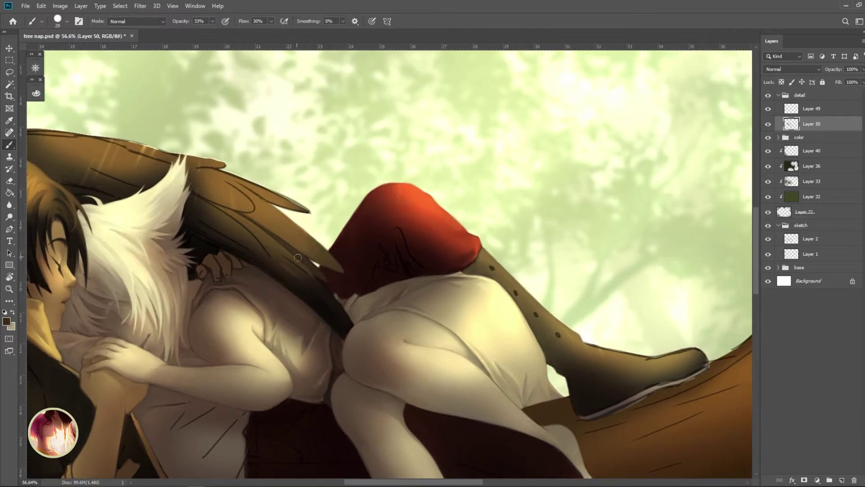
left_click_drag(327, 282, 309, 272)
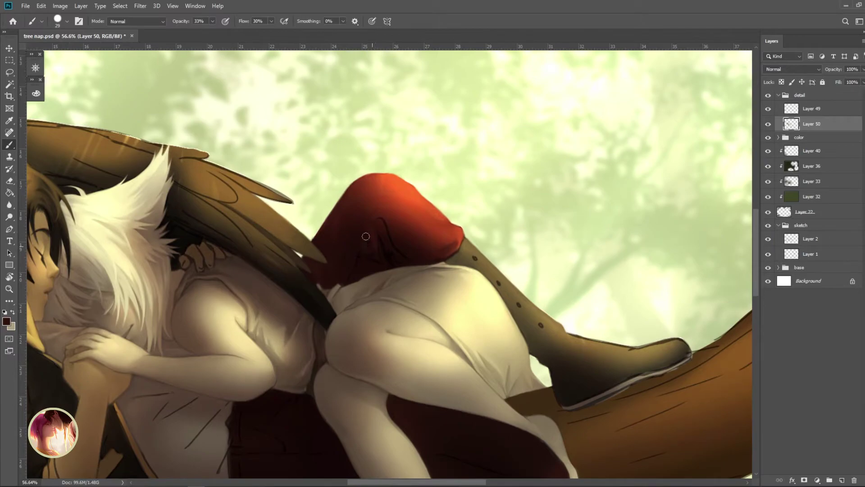
- Replace the sketched creases on the raised red trouser leg with painted dark folds using sampled reds
key("ctrl+minus")
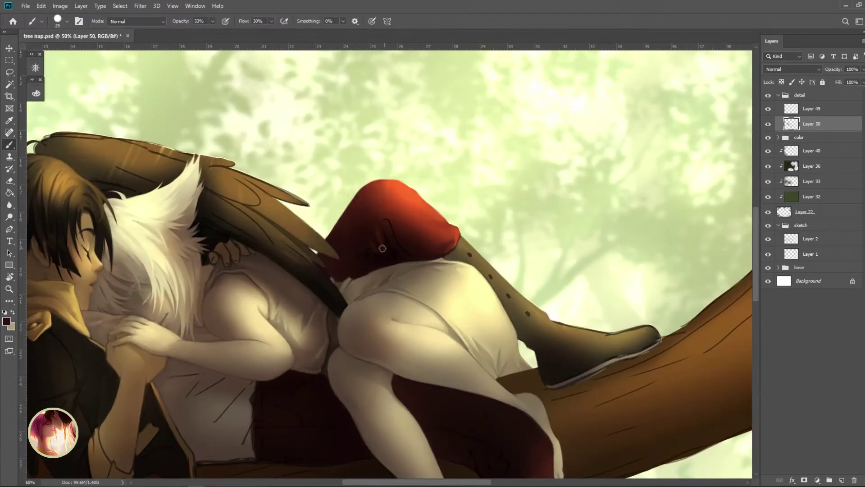
left_click(382, 248, "ctrl")
left_click(378, 214, "ctrl")
left_click(369, 218, "alt")
scroll(369, 217, "down", 1)
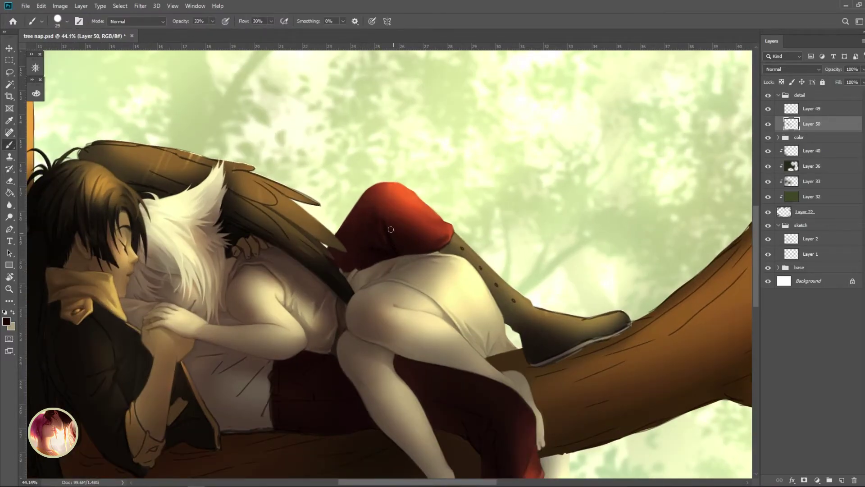
scroll(391, 229, "up", 1)
left_click(368, 235, "alt")
scroll(360, 193, "down", 5)
scroll(423, 174, "up", 5)
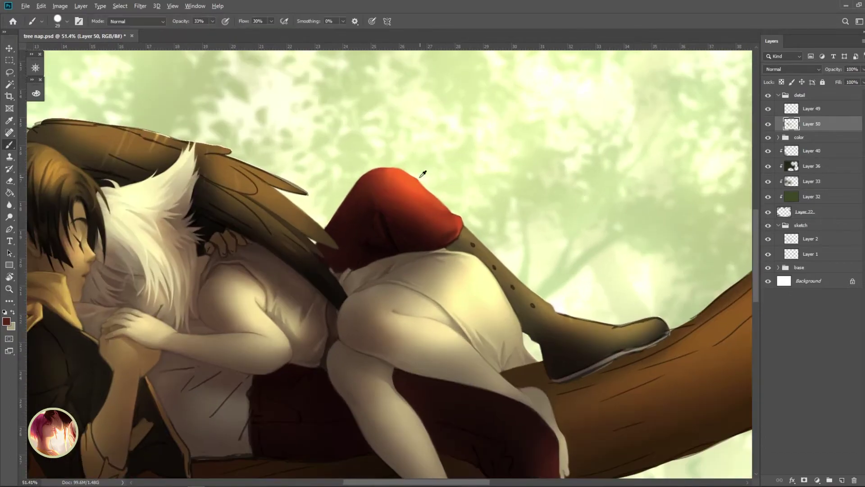
- Refine the lit edge and fold shadows of the raised red trouser leg with sampled background and red tones
left_click(423, 173, "alt")
left_click(430, 213, "alt")
scroll(443, 223, "down", 5)
scroll(392, 234, "up", 5)
left_click(394, 231, "alt")
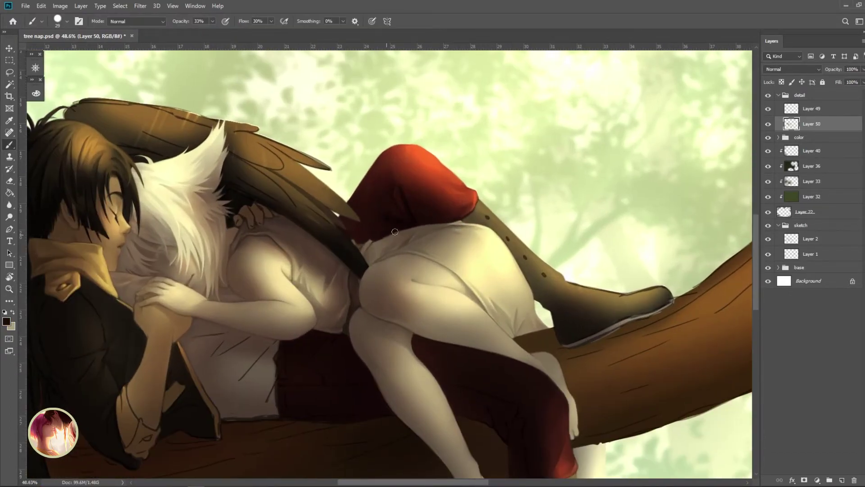
- Clean up the edge of the pale cloth against the red trousers with sampled beige and dark tones
left_click(372, 239, "alt")
left_click(377, 241, "alt")
scroll(440, 227, "right", 2)
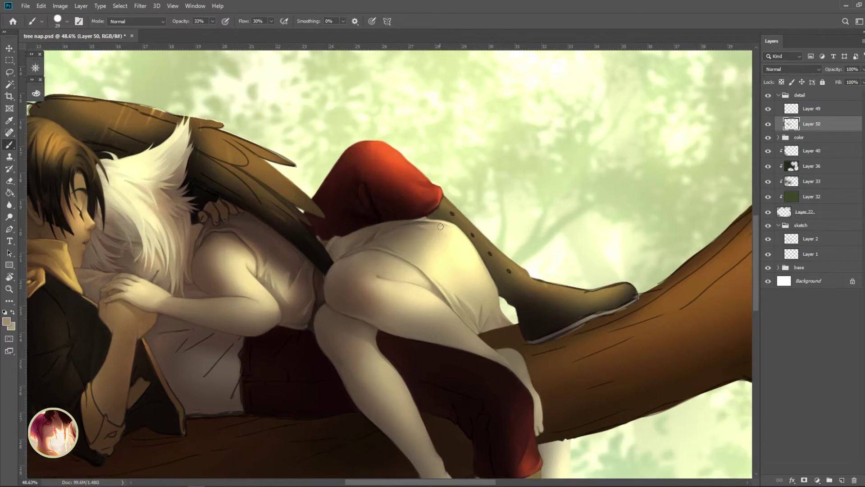
- Erase the sketched stud marks from the raised boot's shaft and repaint the ankle with sampled olive and brown tones
left_click_drag(452, 213, 508, 271)
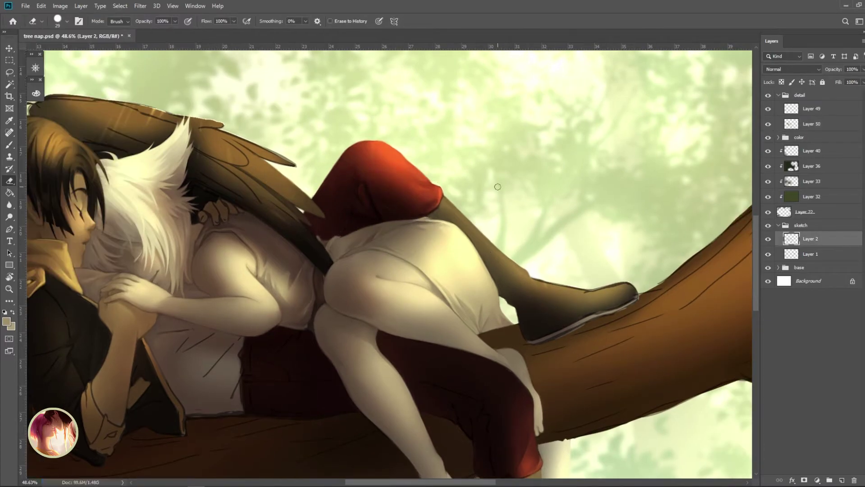
left_click(523, 294, "alt")
left_click(530, 265, "alt")
left_click(523, 286, "alt")
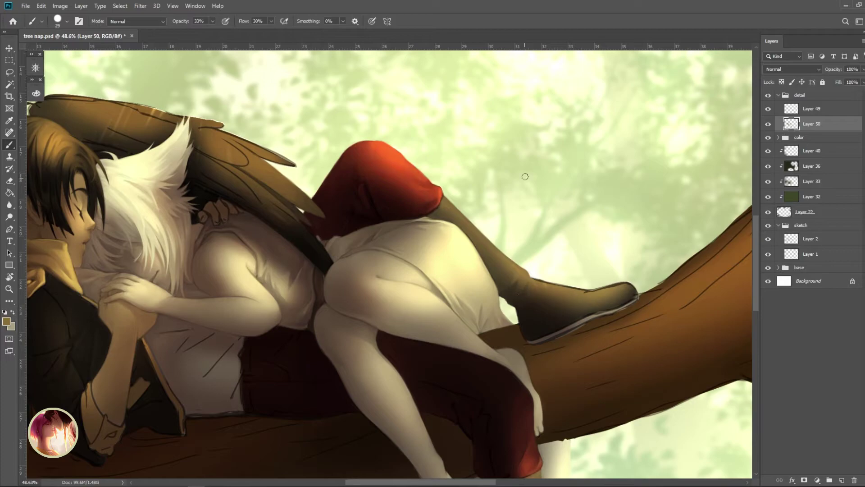
left_click(515, 288, "alt")
left_click(514, 288, "alt")
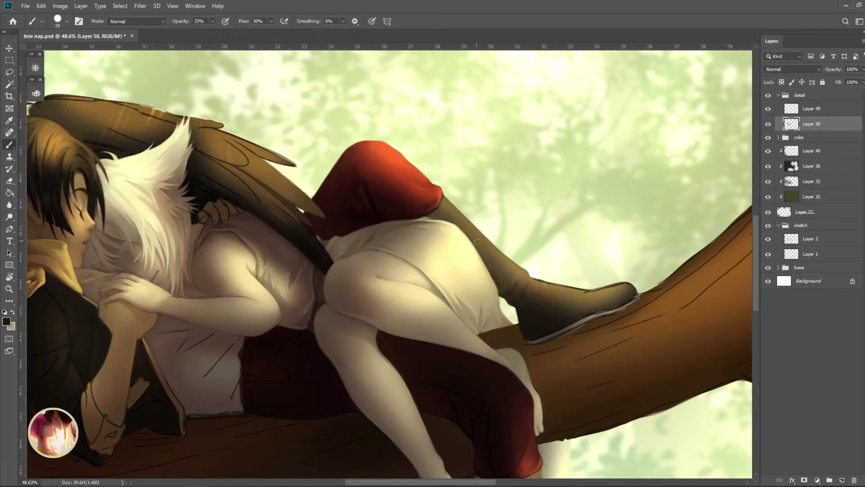
- Paint over the sketch outline along the raised boot's instep and toe with sampled boot tones
left_click(553, 282, "alt")
left_click(544, 280, "alt")
left_click(567, 288, "alt")
mouse_move(593, 289)
left_mouse_down()
mouse_move(631, 284)
mouse_move(519, 264)
mouse_move(496, 283)
mouse_move(469, 220)
left_mouse_up()
left_click(632, 289, "alt")
left_click(632, 288, "alt")
left_click(519, 264, "alt")
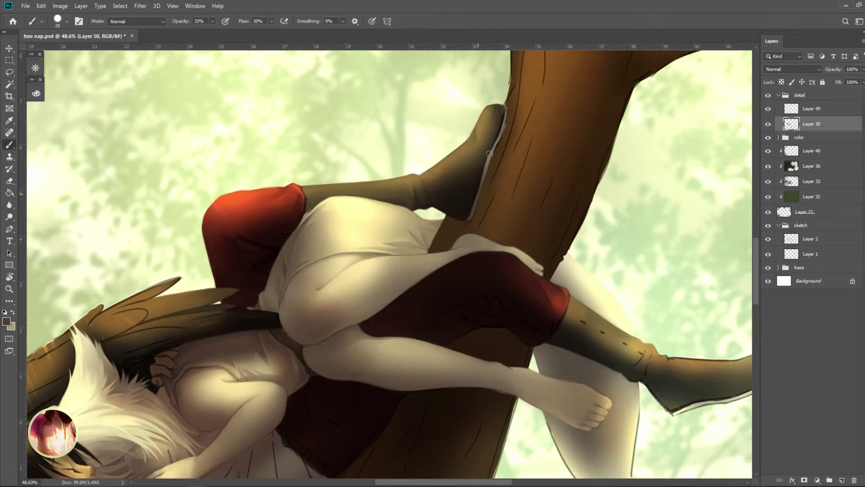
- Clean up the sketch lines around the raised boot's toe and sole, painting the edge with sampled dark tones
left_click(500, 139, "alt")
left_click_drag(500, 135, 498, 280)
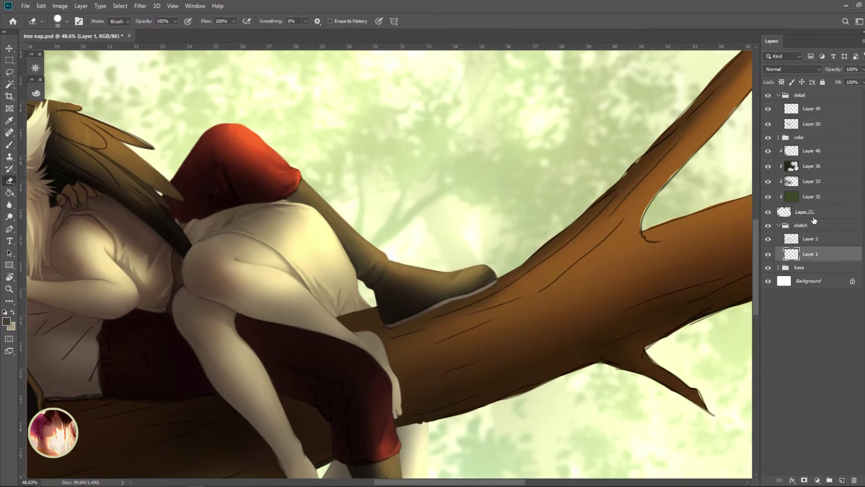
left_click(496, 280, "alt")
left_click_drag(349, 195, 428, 168)
left_click(365, 173, "alt")
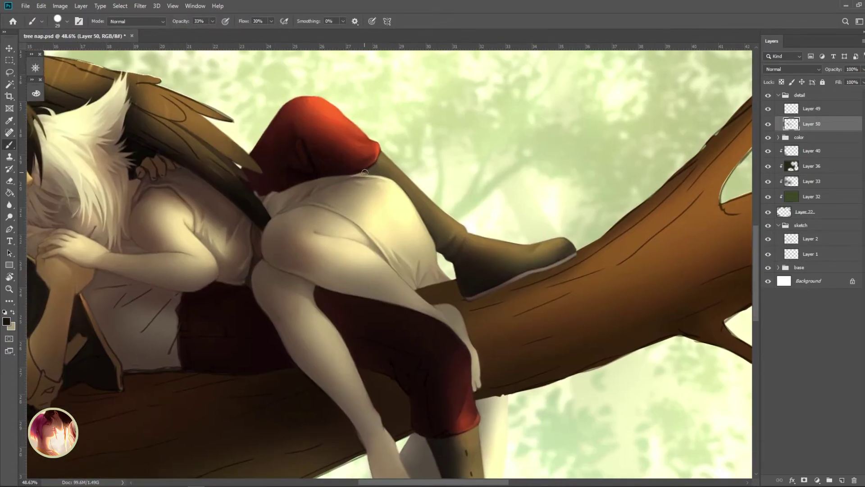
- Refine the raised boot's heel seam and ankle creases and clean the branch edge behind the heel with dark brown
scroll(461, 259, "up", 2)
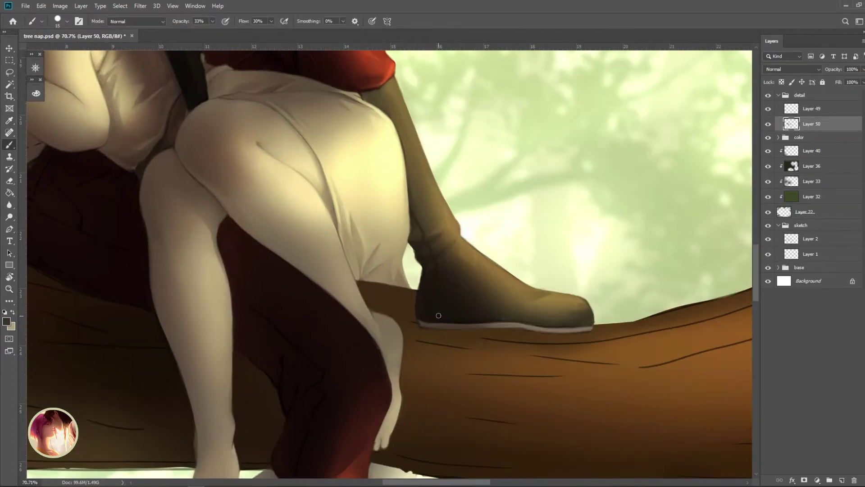
key("z")
scroll(476, 313, "up", 2)
key("b")
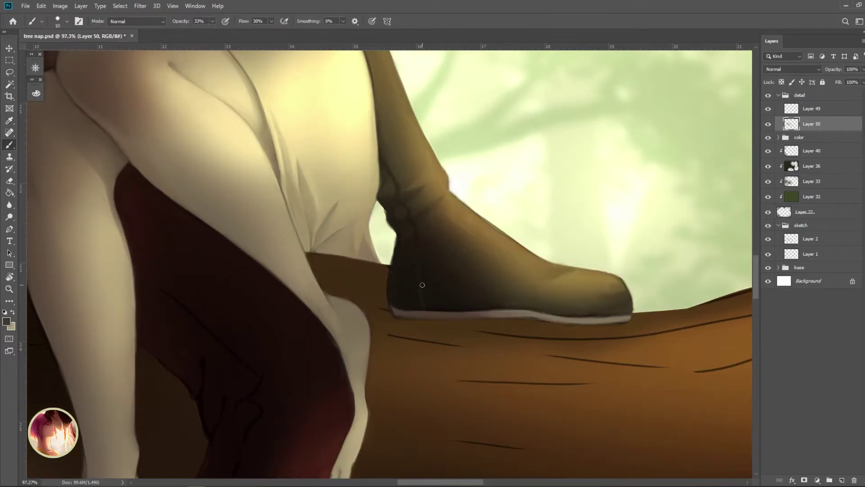
key("r")
left_click_drag(392, 167, 421, 232)
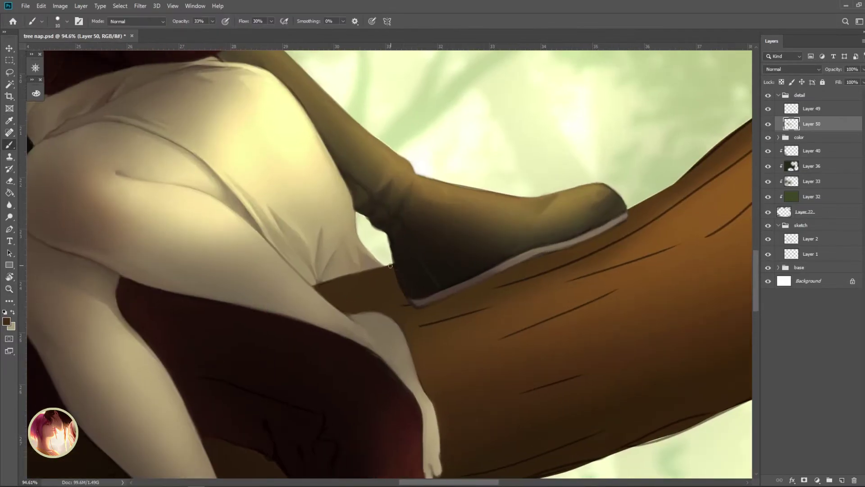
right_click(420, 232)
key("Escape")
- Paint a row of dark round studs down the raised boot's shaft, then sample a boot tone for a 25 px brush
key("ctrl+0")
scroll(376, 137, "up", 2)
key("bracketright")
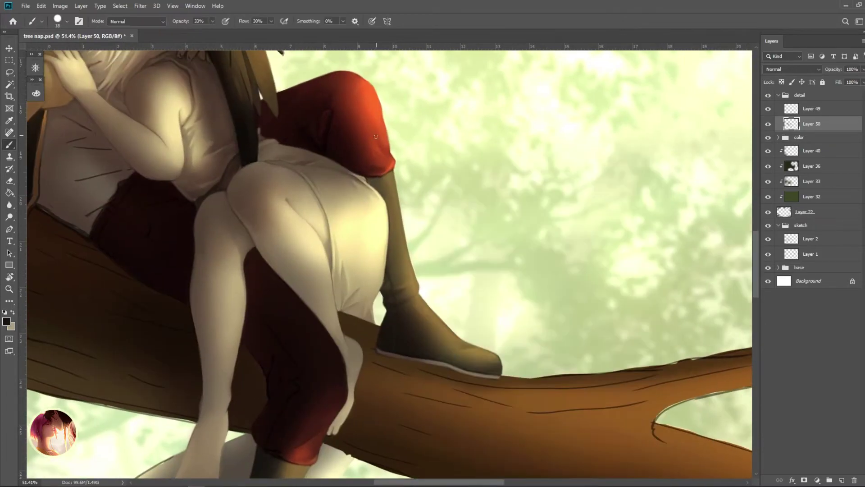
scroll(400, 242, "up", 1)
key("Escape")
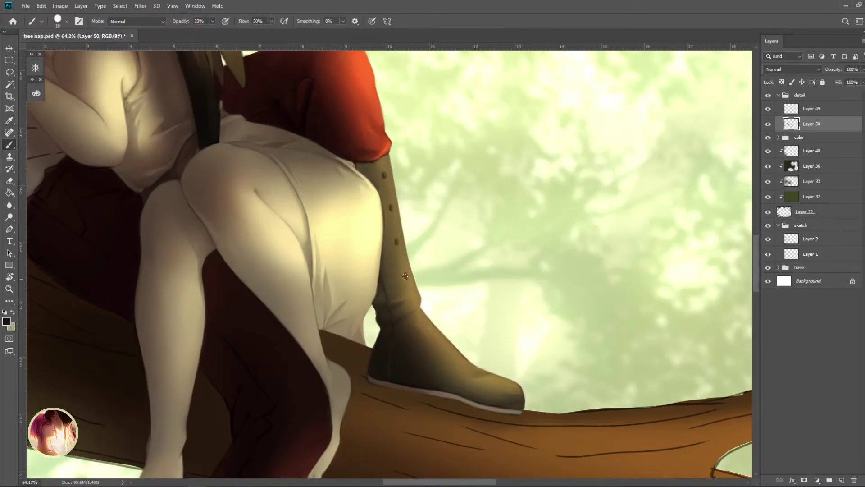
right_click(405, 276)
type("25")
key("Return")
left_click(396, 352, "alt")
- Add tiny light highlights to the boot's studs with a 9 px brush
right_click(356, 151)
type("9")
key("Return")
scroll(423, 278, "down", 3)
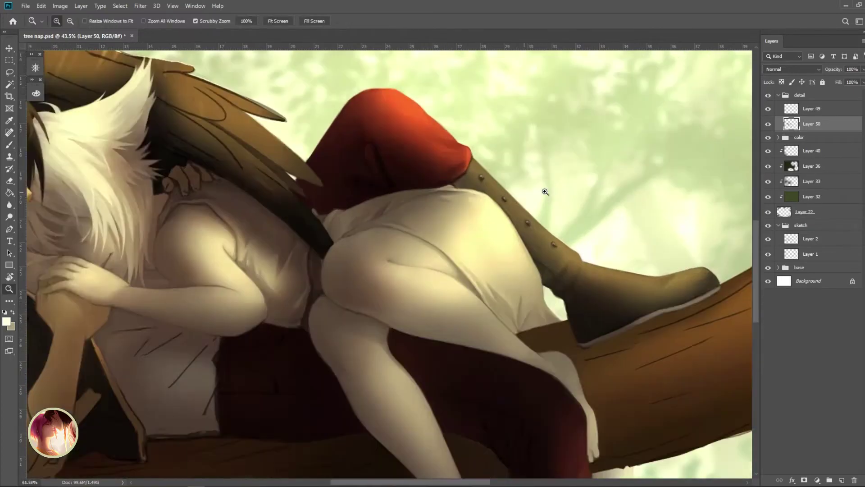
scroll(366, 109, "up", 2)
scroll(424, 251, "down", 4)
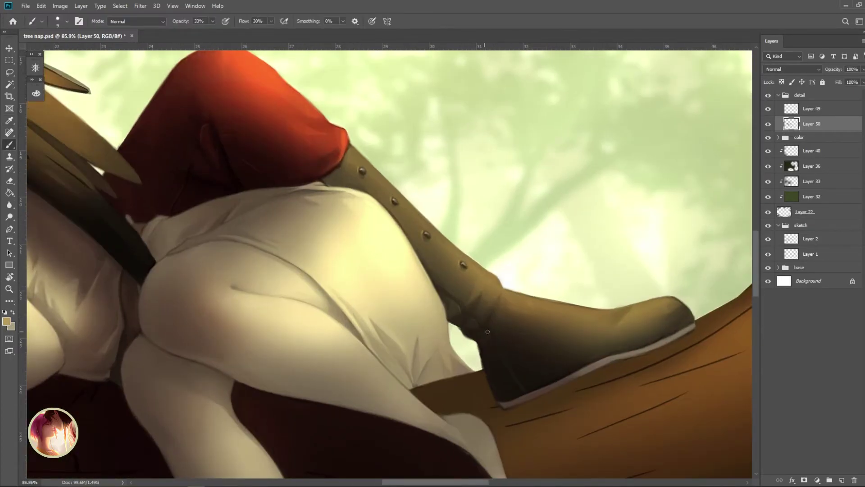
- Paint the knee and lit cuff of the hanging red trouser leg with sampled reds, softening its sketched edge
key("z")
scroll(390, 261, "up", 1)
scroll(455, 252, "up", 2)
key("b")
right_click(453, 149)
key("Escape")
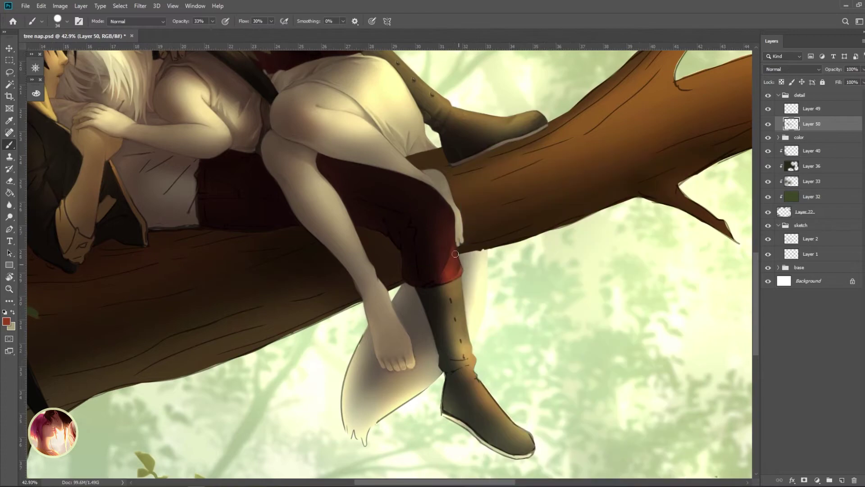
left_click(447, 236, "alt")
mouse_move(456, 254)
left_mouse_down()
mouse_move(449, 267)
mouse_move(447, 254)
left_mouse_up()
scroll(448, 266, "down", 1)
left_click(447, 255, "alt")
scroll(447, 255, "down", 2)
scroll(417, 220, "up", 3)
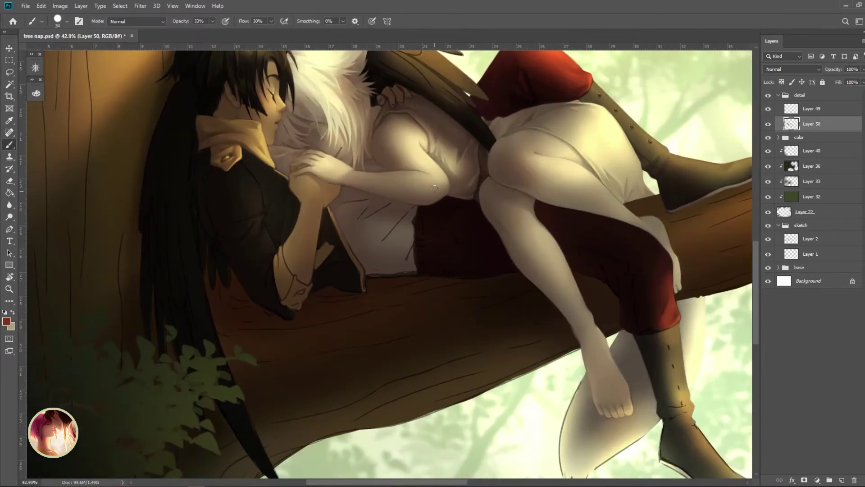
- Paint soft folds on the white shirt near the trouser waist with sampled greys, covering the sketched creases
left_click(406, 224, "alt")
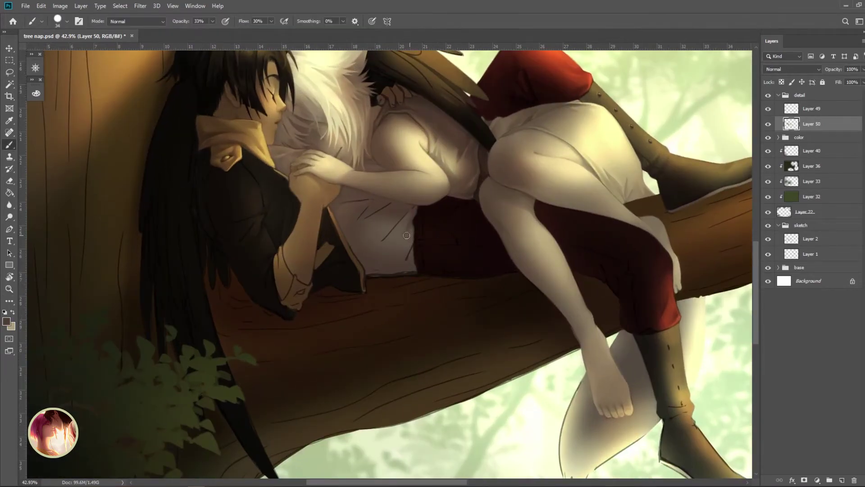
left_click(411, 204, "alt")
left_click(409, 253, "alt")
left_click(410, 251, "alt")
left_click_drag(416, 240, 374, 224)
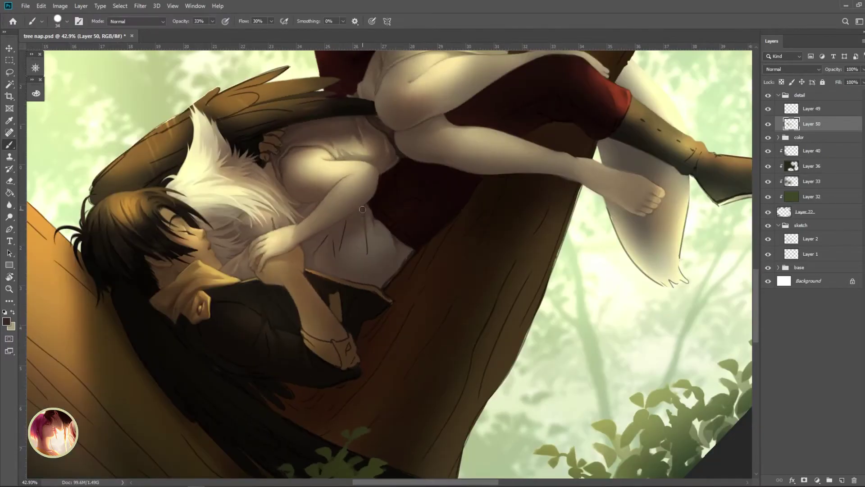
left_click(368, 252, "ctrl")
left_click(366, 239, "ctrl")
key("Escape")
key("z")
scroll(430, 225, "down", 1)
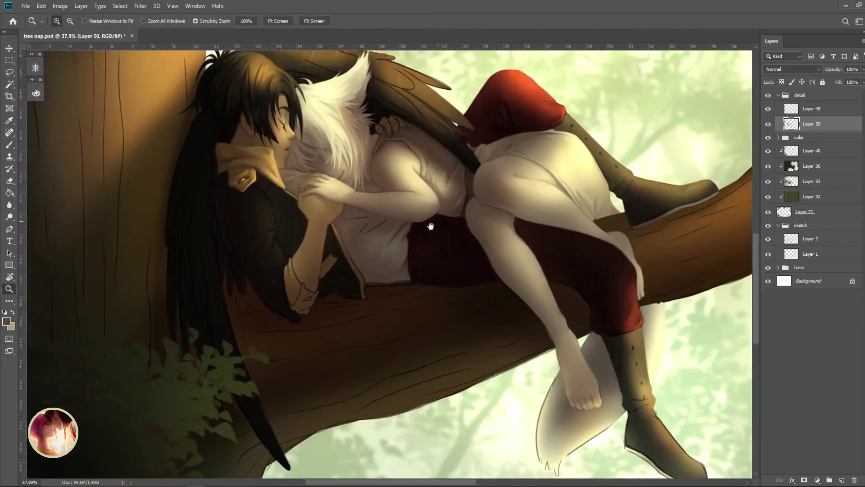
- Blend the remaining sketched creases on the white shirt beneath the resting arm into painted grey-brown folds
key("r")
left_click_drag(407, 221, 438, 229)
key("b")
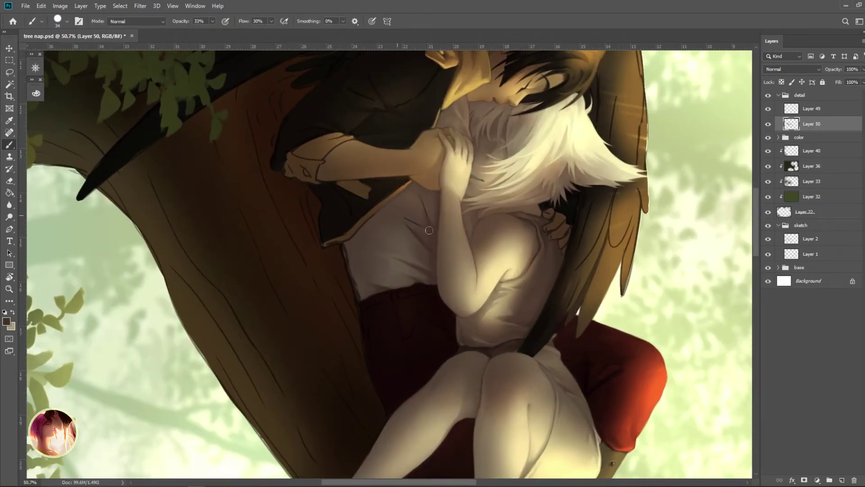
key("r")
left_click_drag(419, 223, 361, 256)
scroll(361, 256, "up", 1)
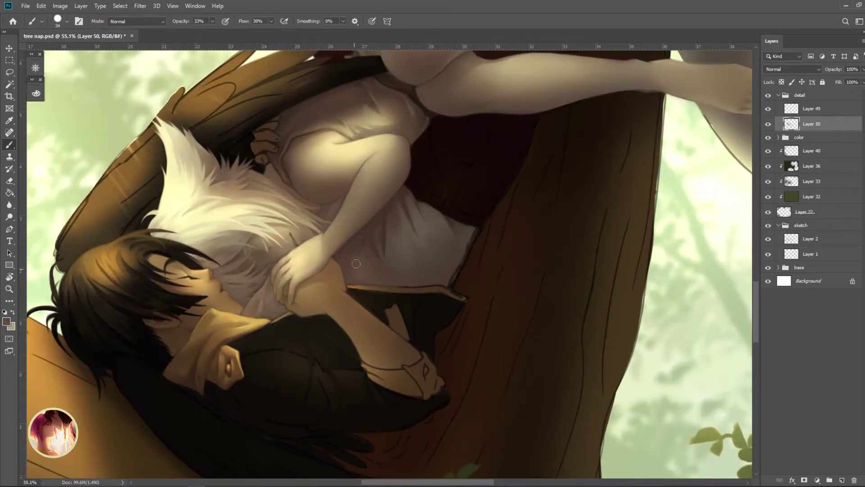
scroll(378, 237, "down", 1)
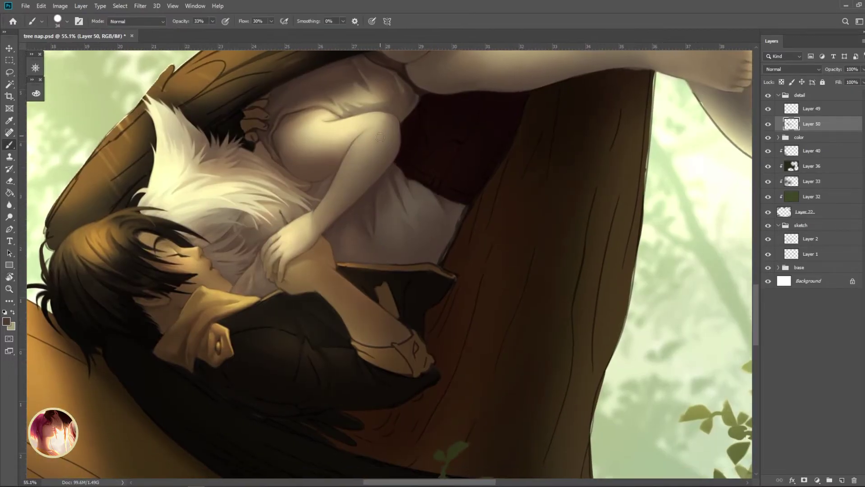
key("r")
key("Escape")
scroll(448, 226, "down", 1)
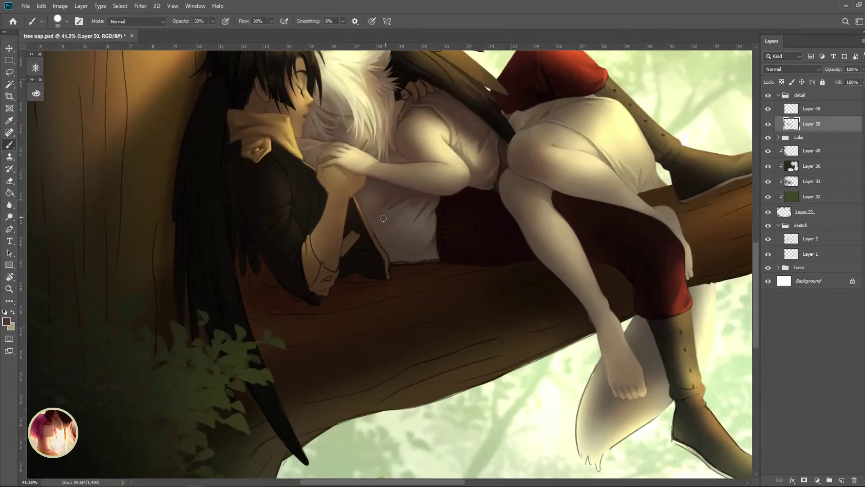
- Clean up the shirt hem, trouser waistband and jacket's front edge where they meet the branch with dark tones
key("r")
left_click_drag(398, 262, 420, 240)
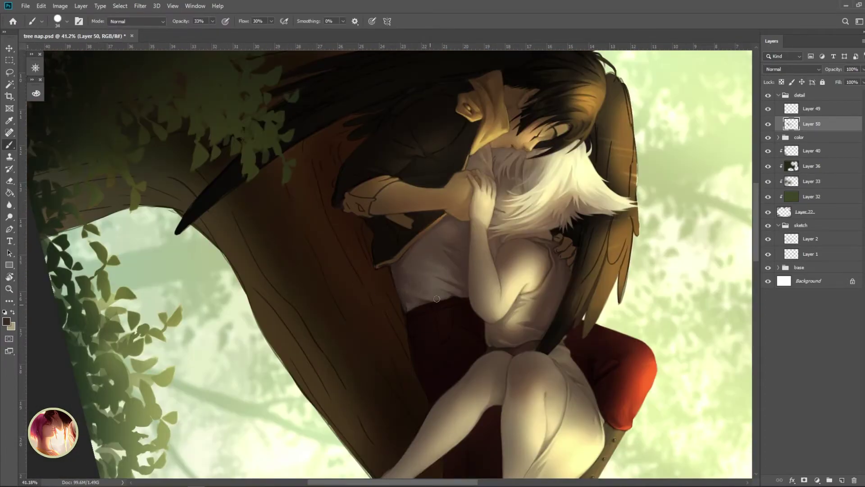
key("r")
key("Escape")
scroll(393, 252, "down", 1)
scroll(393, 252, "up", 1)
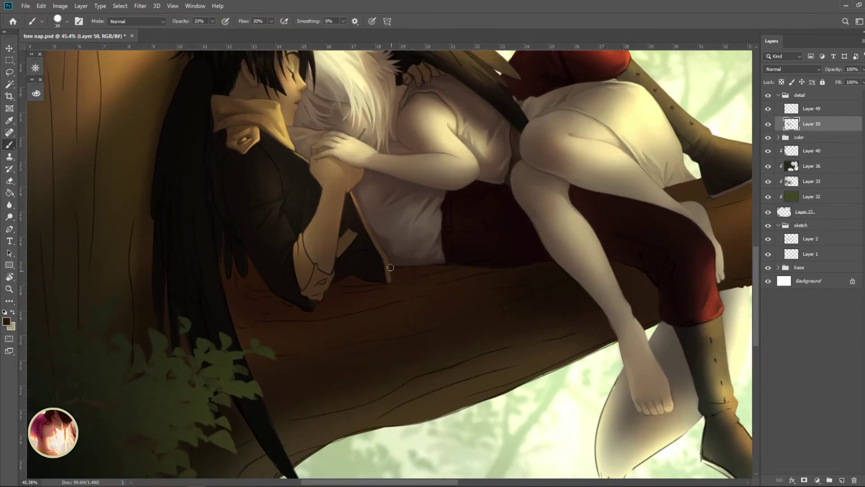
key("r")
left_click_drag(414, 269, 418, 301)
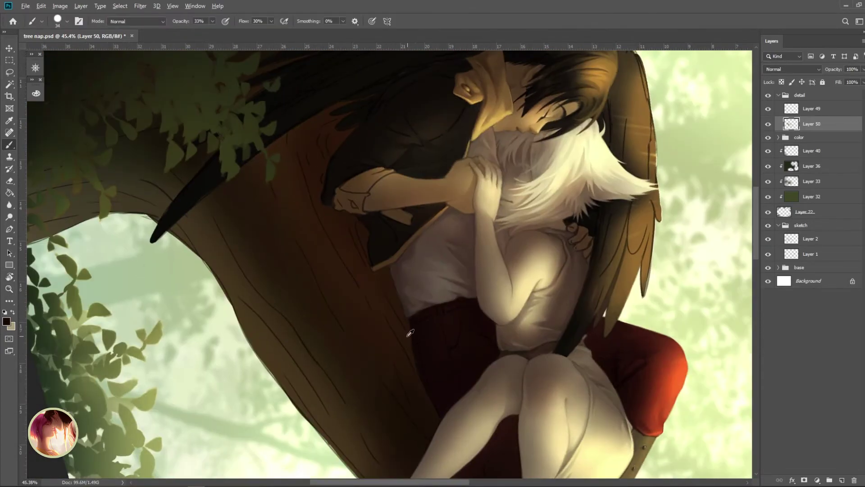
key("Escape")
key("r")
scroll(396, 262, "down", 2)
scroll(316, 224, "up", 2)
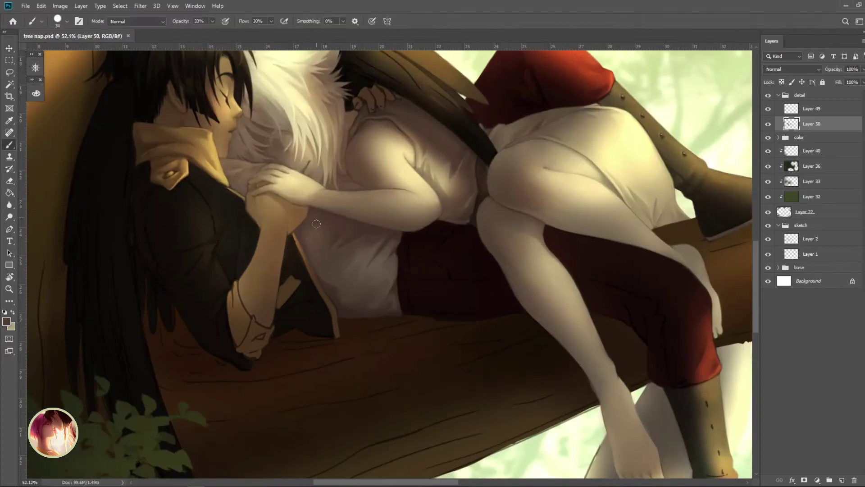
- Paint over the sketch lines on the black jacket's sleeve and its border with the wing using sampled near-black tones
scroll(329, 256, "down", 4)
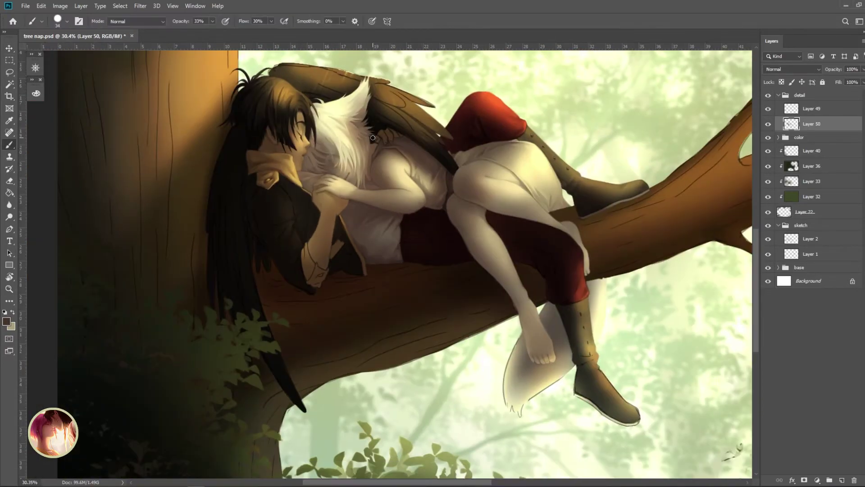
scroll(316, 260, "up", 3)
left_click(288, 229, "alt")
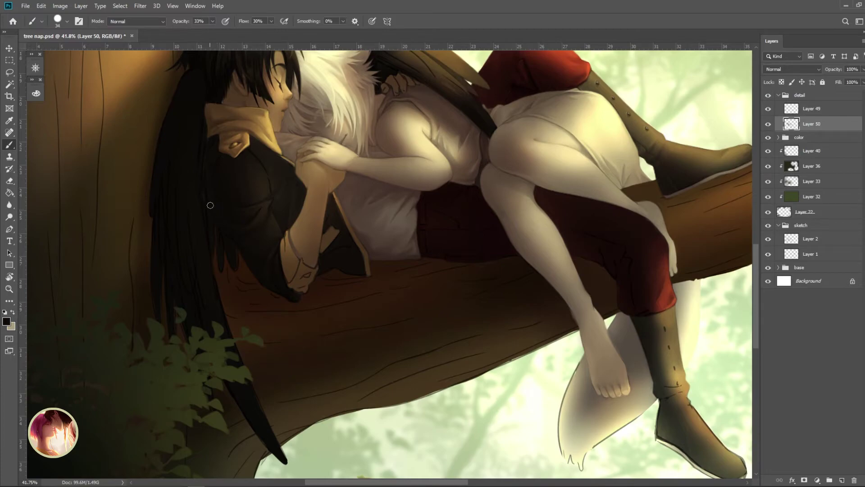
left_click_drag(210, 205, 238, 248)
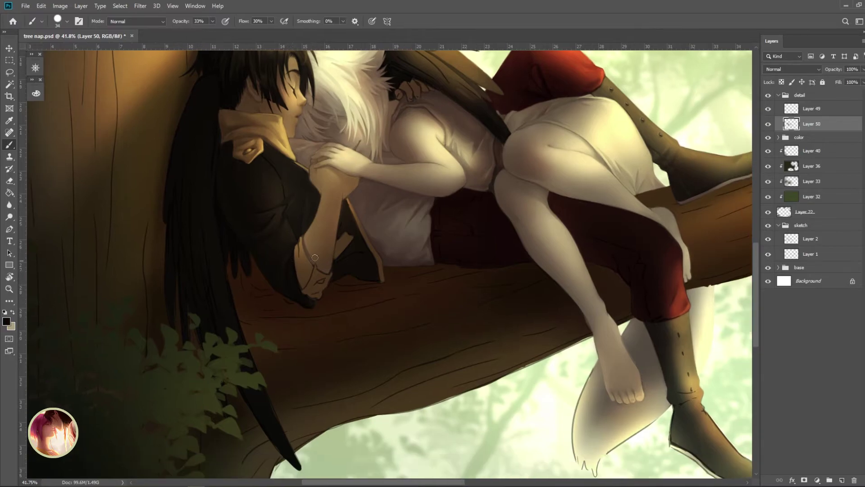
left_click_drag(303, 294, 272, 265)
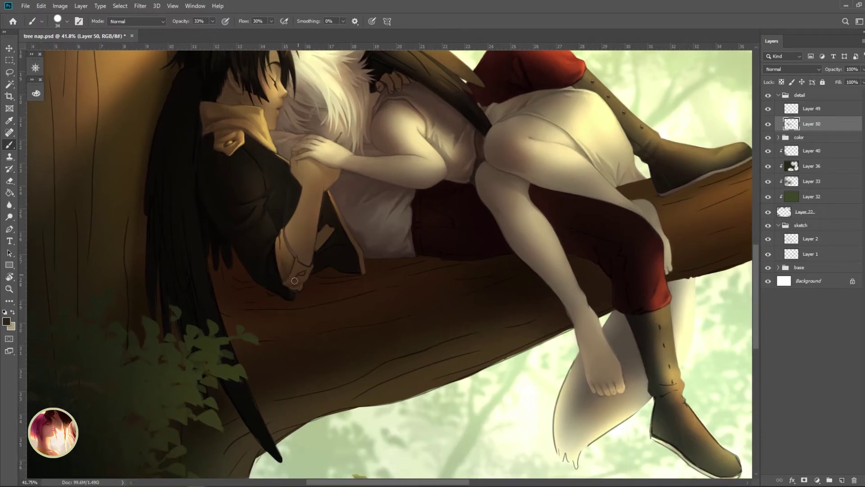
- Paint the rolled tan cuff at the dark-haired figure's elbow with sampled browns, covering its sketch lines
left_click(296, 255, "alt")
left_click(306, 269, "alt")
scroll(311, 270, "down", 3)
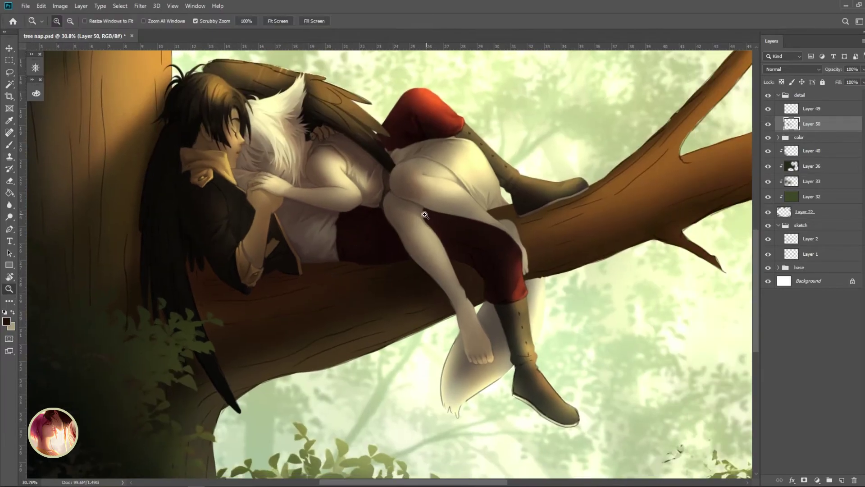
scroll(249, 275, "up", 3)
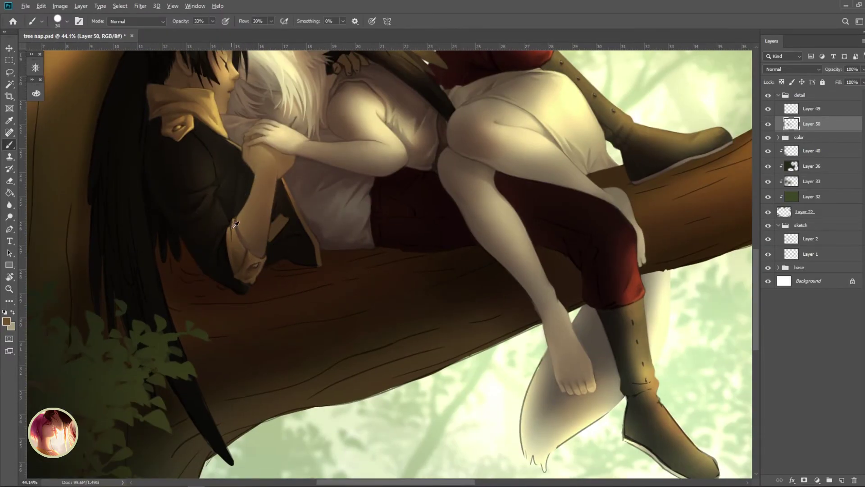
left_click(234, 225, "alt")
scroll(253, 243, "down", 5)
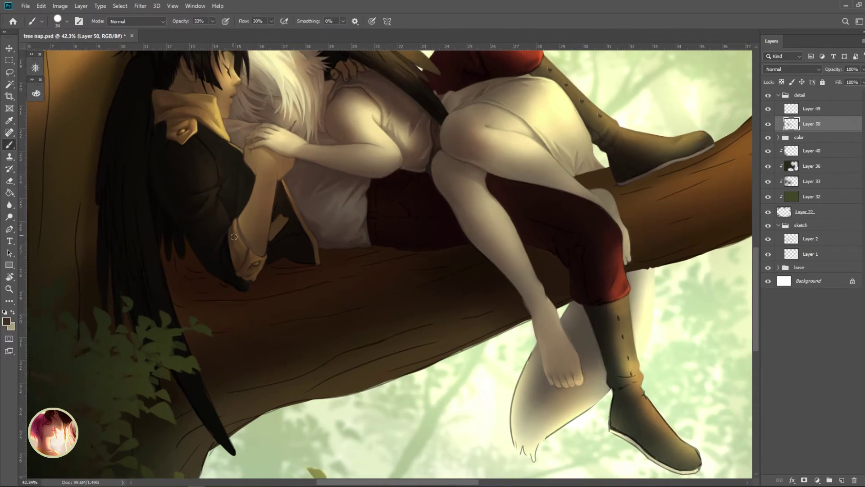
- Erase stray sketch lines around the wing's outer feathers on sketch Layer 2, and return to painting on Layer 50
key("z")
scroll(431, 190, "up", 3)
key("e")
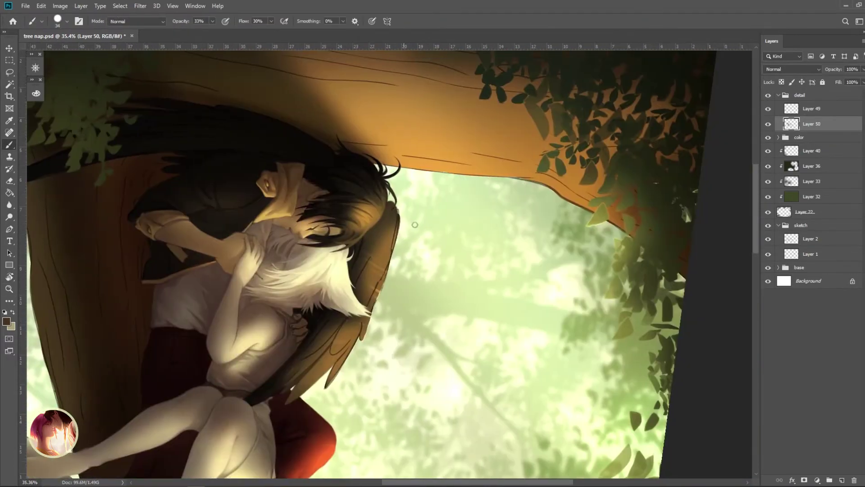
left_click(374, 309, "ctrl")
left_click(325, 387, "ctrl")
left_click(326, 388, "ctrl")
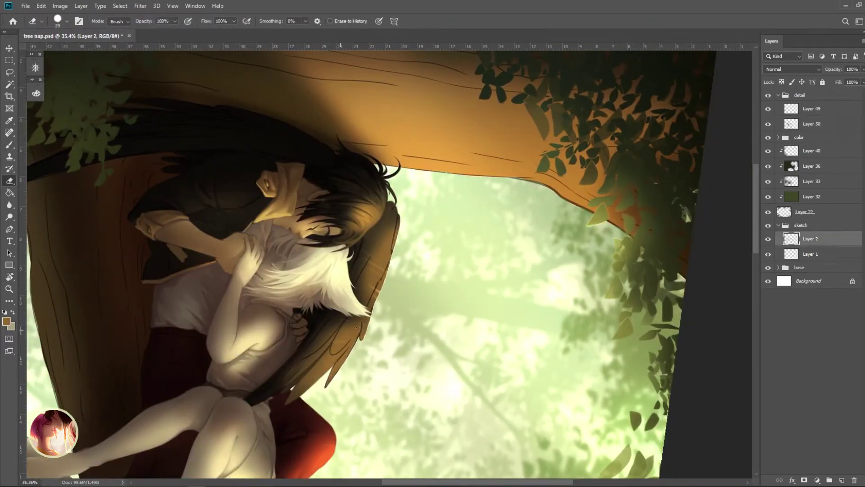
left_click(326, 388, "ctrl")
key("b")
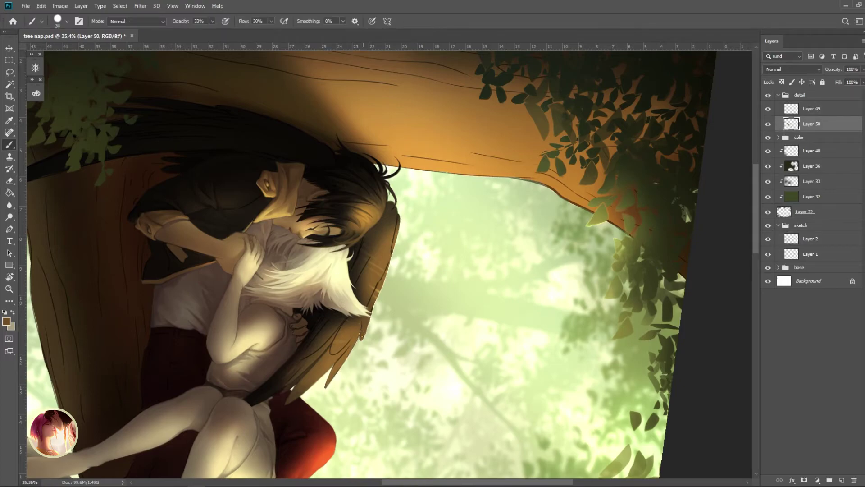
- Paint over the sketch outline along the wing's outer edge using sampled feather browns and pale background tones
scroll(352, 324, "up", 1)
left_click(361, 344, "alt")
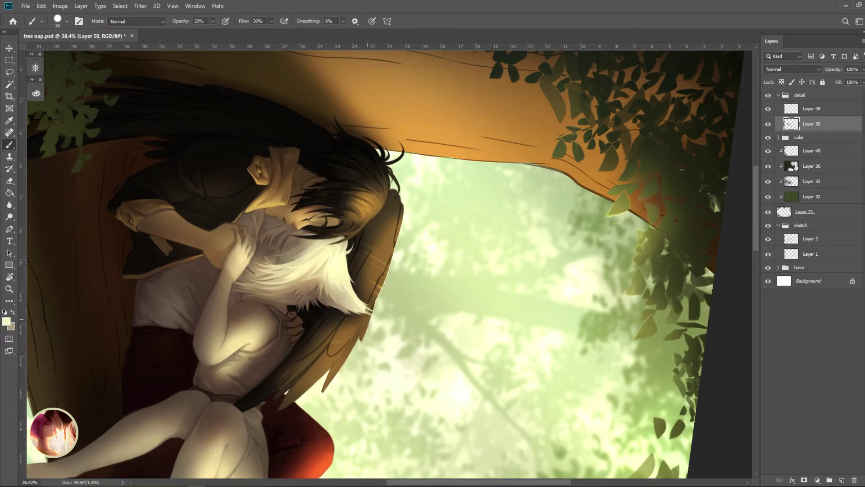
key("x")
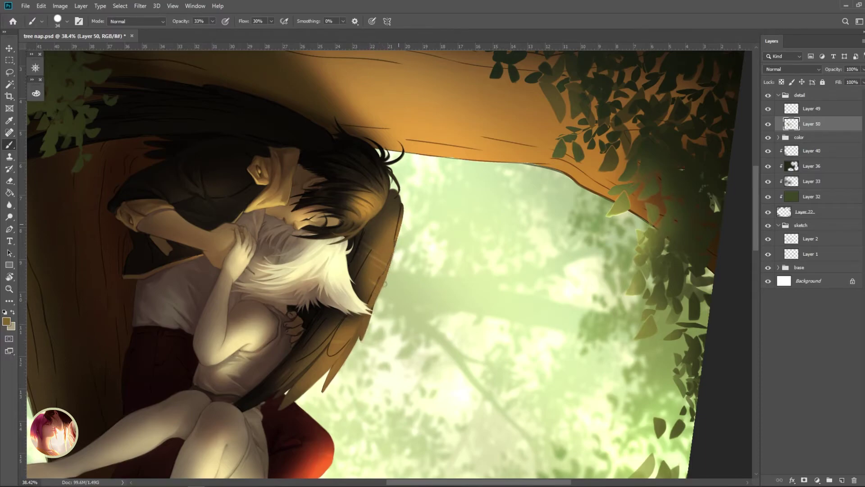
key("x")
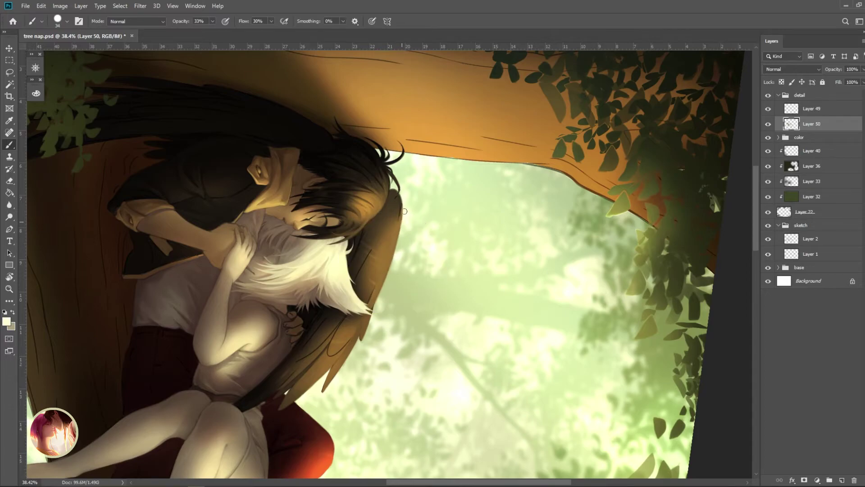
left_click(402, 222, "alt")
left_click_drag(404, 210, 420, 175)
key("x")
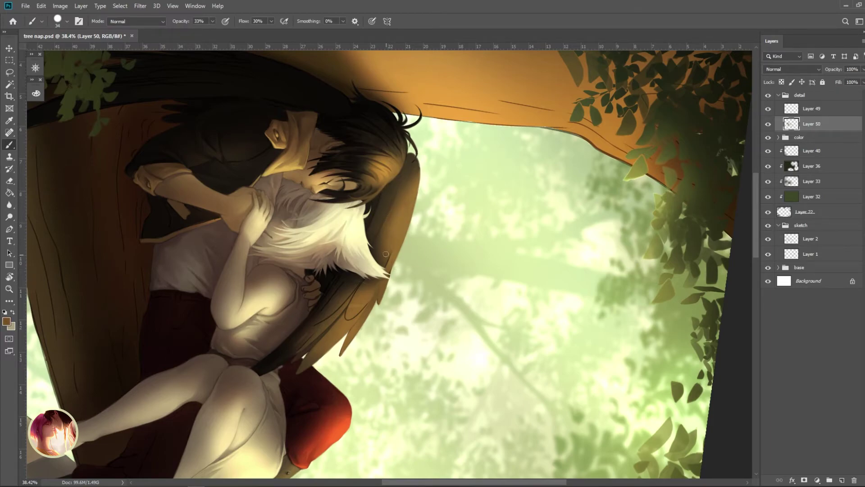
- Paint the upper wing feathers behind the two heads with sampled browns, covering their sketch lines around the white ear
left_click(379, 234, "alt")
left_click(375, 214, "alt")
key("Escape")
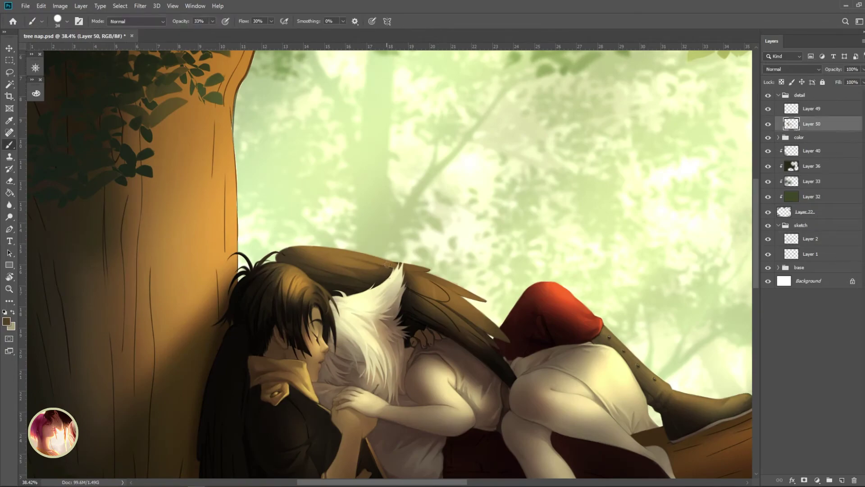
scroll(422, 186, "down", 2)
left_click(399, 251, "alt")
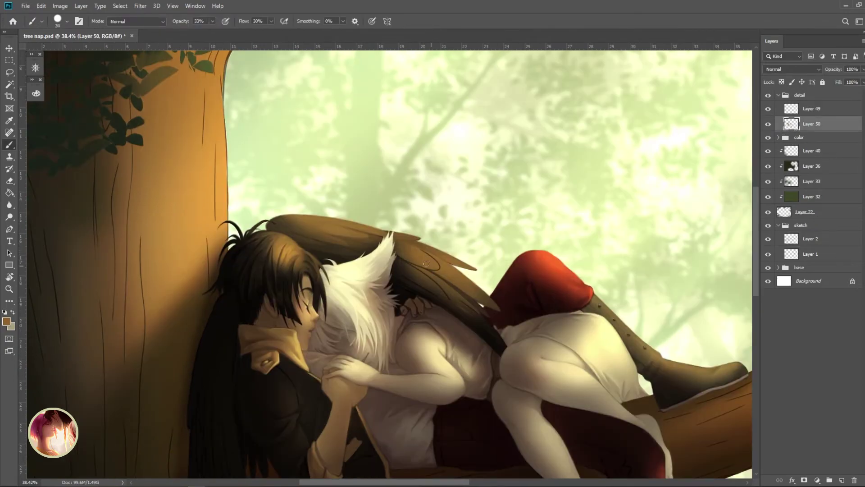
left_click(399, 250, "alt")
scroll(397, 243, "up", 2)
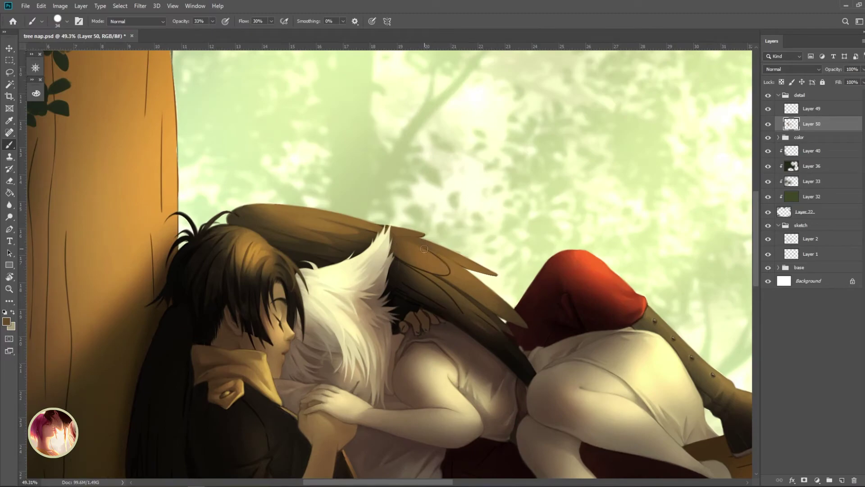
scroll(445, 278, "down", 1)
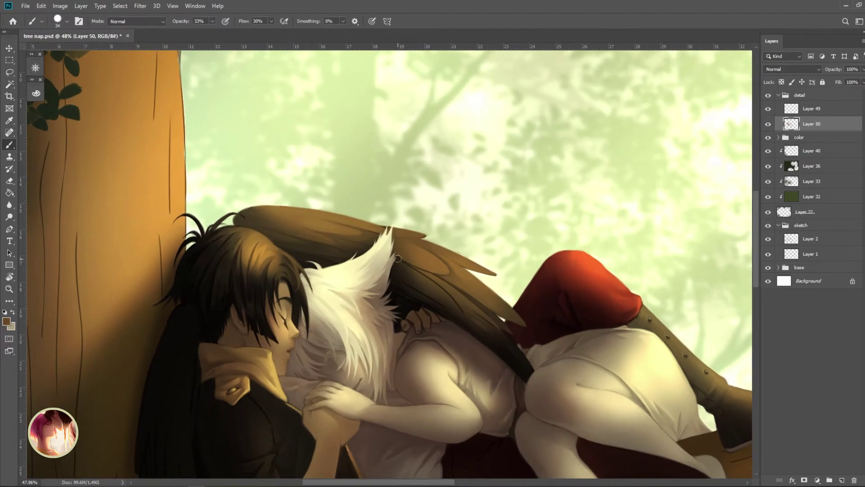
left_click(395, 266, "alt")
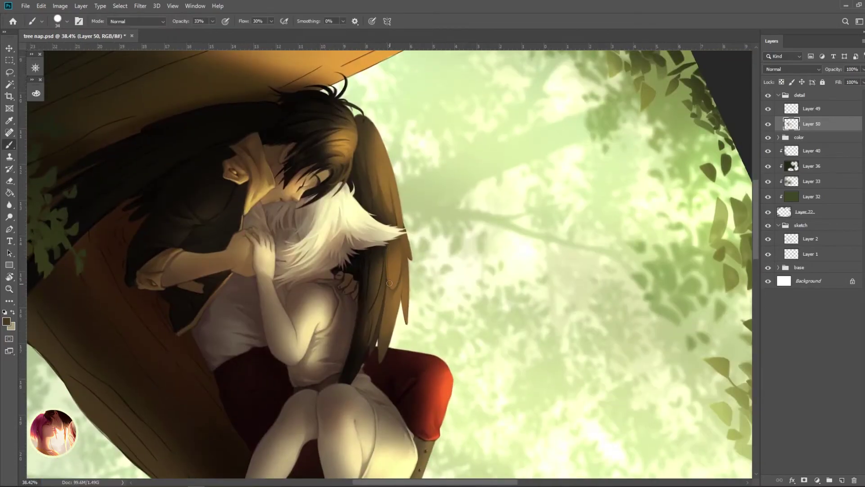
- Shade the overlapping outer feathers beyond the white ear and refine their tips with sampled brown and background tones
left_click(385, 266, "alt")
scroll(385, 267, "up", 1)
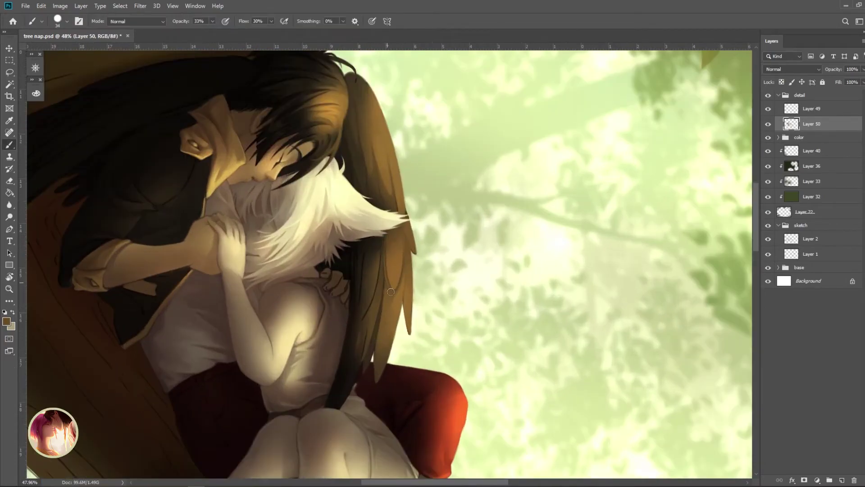
left_click(385, 255, "alt")
left_click(382, 253, "alt")
left_click(390, 270, "alt")
left_click(410, 330, "alt")
left_click(412, 291, "alt")
left_click_drag(411, 290, 417, 269)
- Paint the long inner wing feathers down to their dark tips above the knees, blending sampled dark browns over the sketch lines
left_click(370, 181, "alt")
left_click(365, 314, "alt")
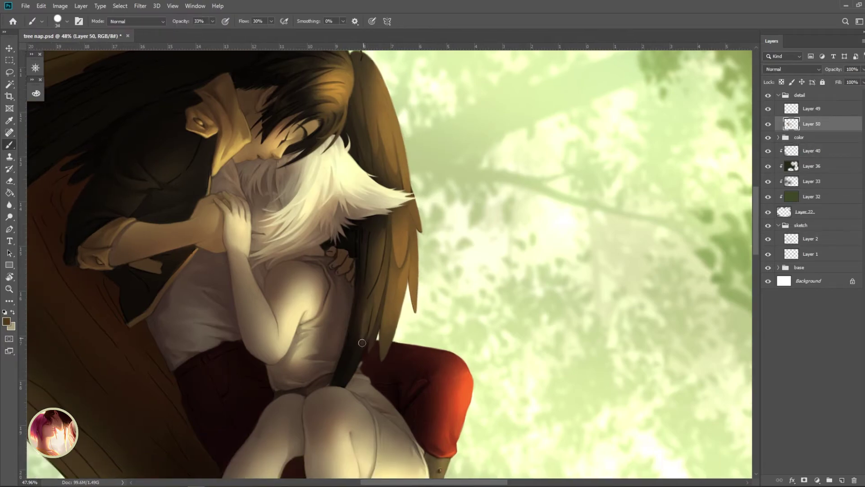
left_click(360, 348, "alt")
left_click(369, 312, "alt")
left_click(350, 333, "alt")
left_click(376, 309, "alt")
left_click(375, 301, "alt")
left_click(362, 356, "alt")
left_click(365, 350, "alt")
left_click(352, 368, "alt")
left_click(376, 266, "alt")
left_click(373, 270, "alt")
left_click(376, 289, "alt")
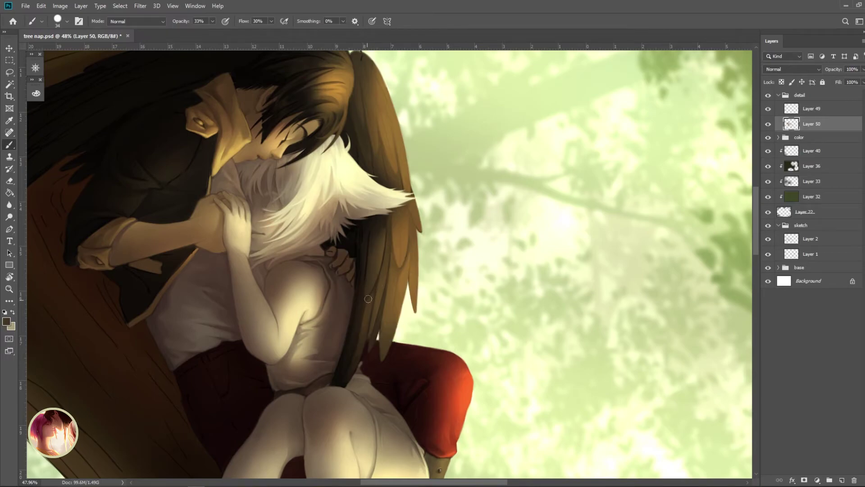
- Blend the innermost feathers and the dark shadow beside the gripping hand with sampled brown and near-black tones
left_click(382, 224, "alt")
left_click(379, 267, "alt")
left_click(369, 221, "alt")
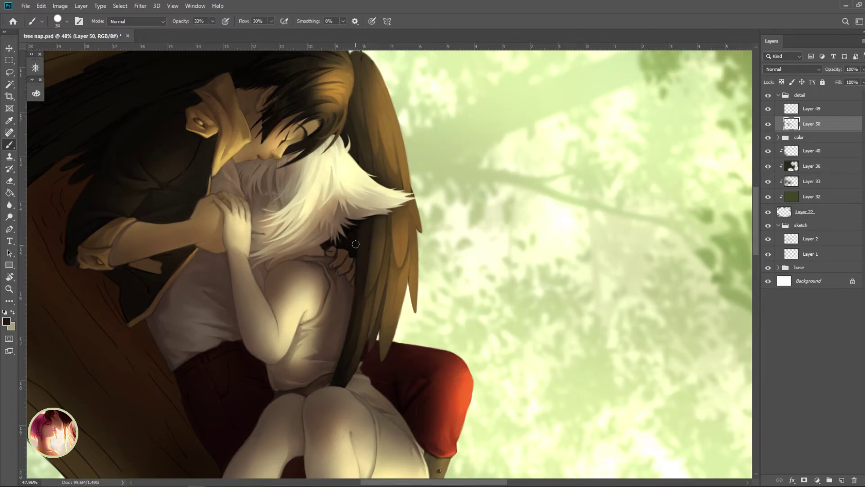
left_click(364, 277, "alt")
left_click(351, 232, "alt")
key("Escape")
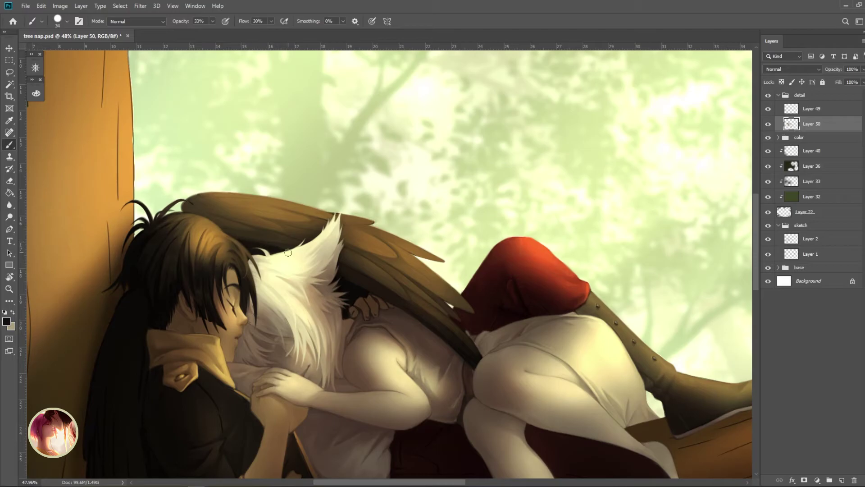
key("ctrl+plus")
left_click(414, 231, "alt")
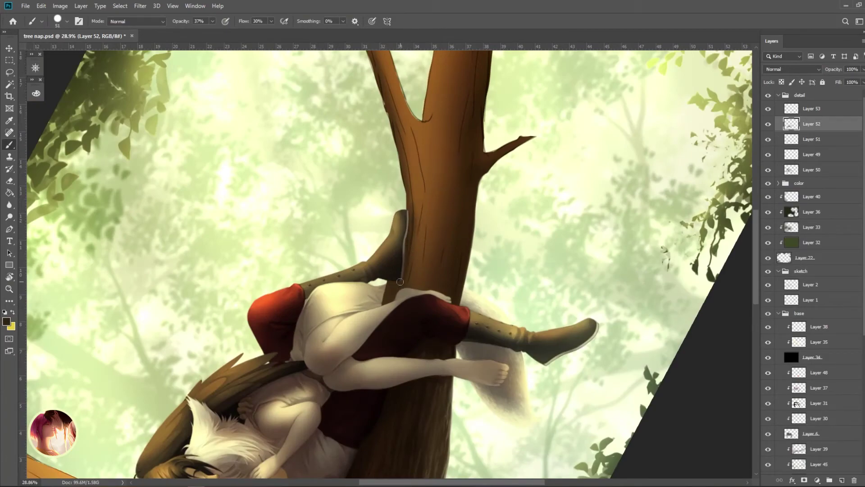
- Paint bark grain on the branch between the raised boot and the fork on Layer 52 with sampled browns
left_click(410, 237, "alt")
left_click_drag(404, 160, 404, 129)
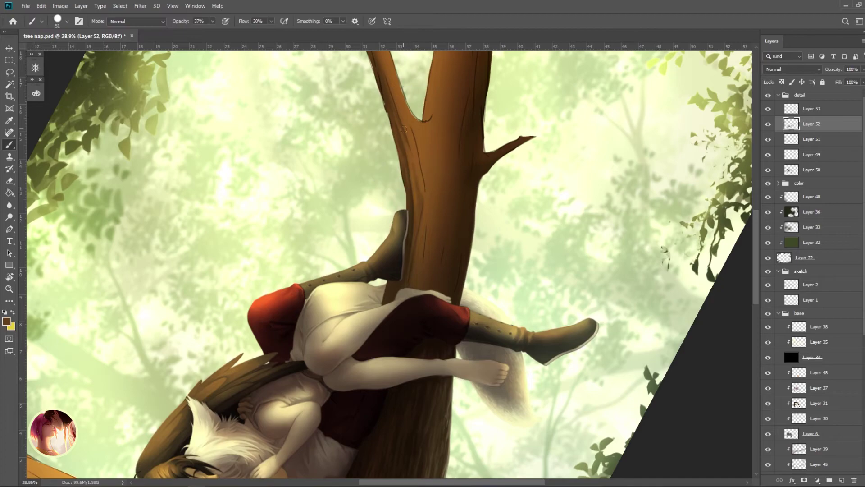
left_click(404, 129, "alt")
left_click_drag(421, 189, 411, 150)
left_click(424, 250, "alt")
left_click(418, 246, "alt")
left_click(407, 281, "alt")
left_click(429, 223, "alt")
left_click(431, 234, "alt")
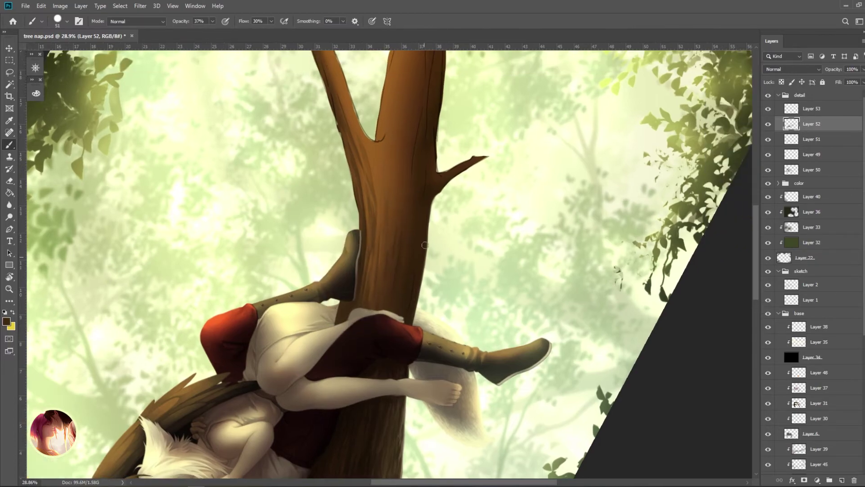
- Add dark brown bark strokes along the branch's underside between the red trouser leg and the broken twig
left_click_drag(435, 226, 388, 246)
left_click(428, 234, "alt")
left_click(420, 129, "alt")
left_click_drag(393, 212, 362, 230)
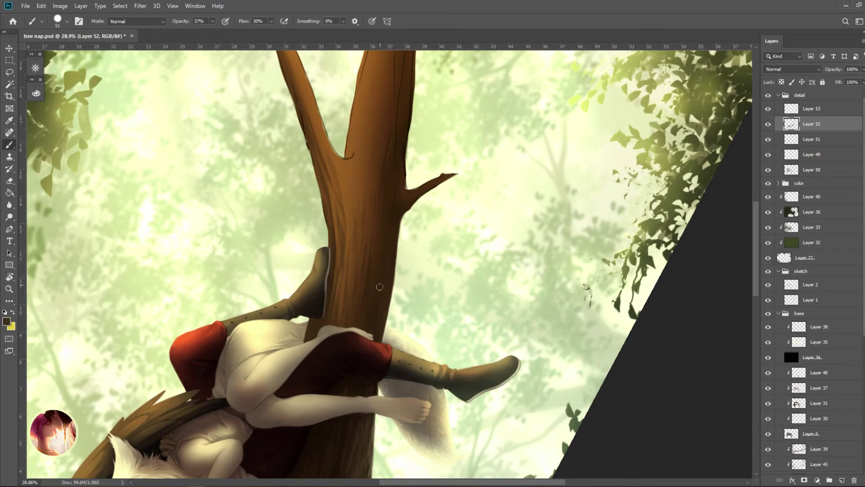
left_click_drag(391, 298, 402, 218)
- Darken the branch's underside around the broken twig and shade the twig with sampled dark and reddish browns
key("r")
left_click_drag(385, 191, 451, 225)
key("e")
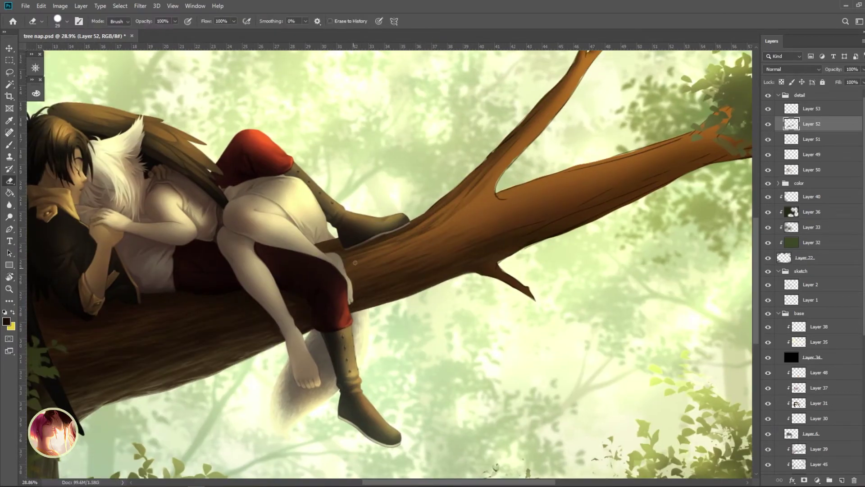
key("b")
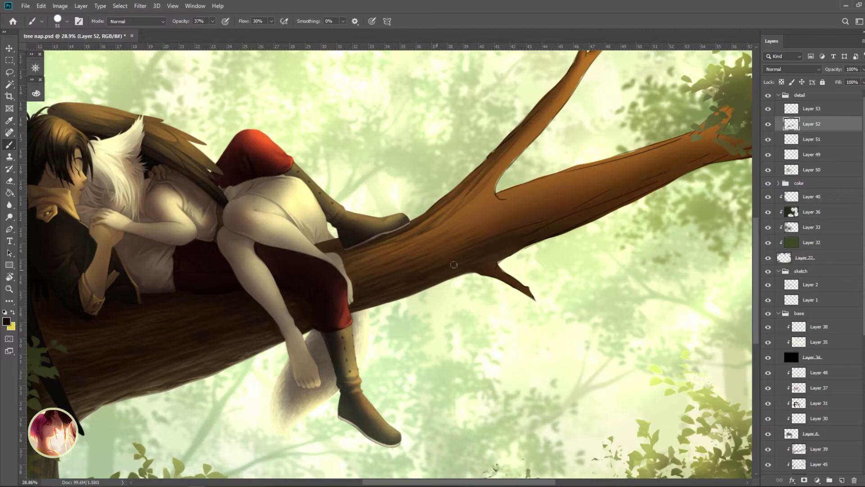
scroll(441, 264, "right", 1)
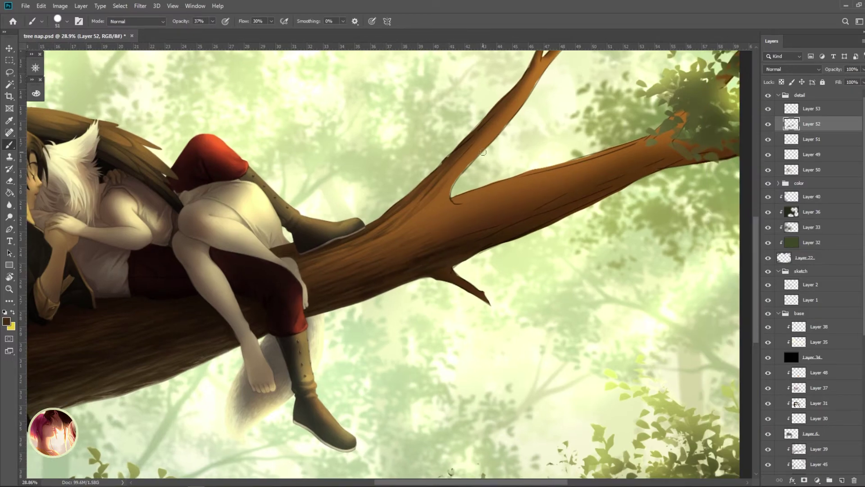
left_click_drag(432, 264, 586, 205)
left_click(442, 269, "alt")
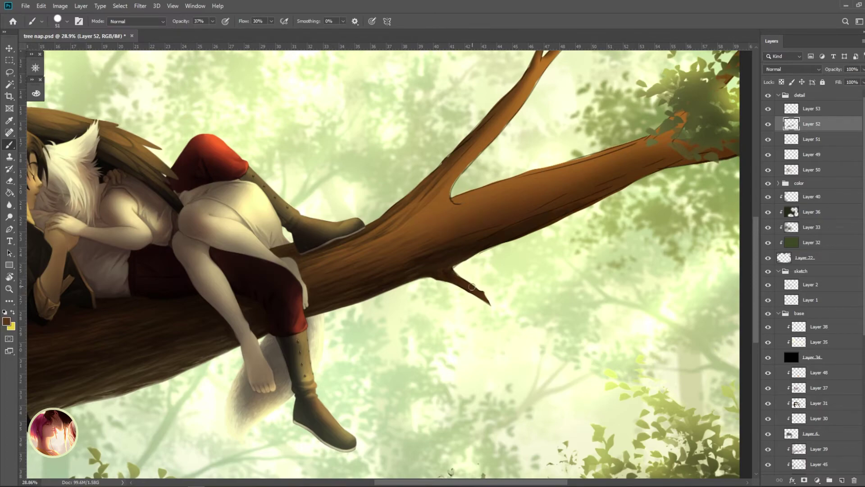
left_click(456, 269, "alt")
left_click(486, 293, "alt")
left_click(445, 280, "alt")
- Paint dark bark streaks along the underside of the thicker limb between the twig and the foliage
key("r")
left_click_drag(548, 216, 391, 259)
left_click_drag(410, 170, 393, 201)
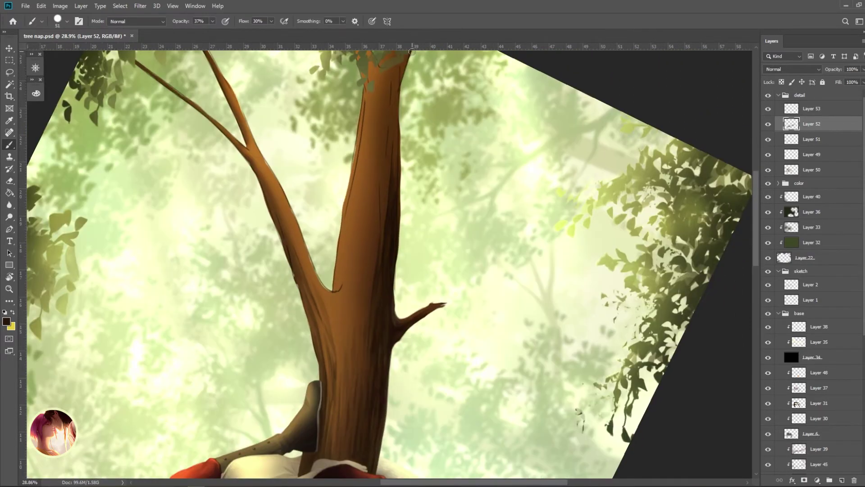
mouse_move(394, 265)
left_mouse_down()
mouse_move(393, 297)
mouse_move(399, 94)
mouse_move(392, 153)
mouse_move(388, 112)
left_mouse_up()
left_click(379, 108, "alt")
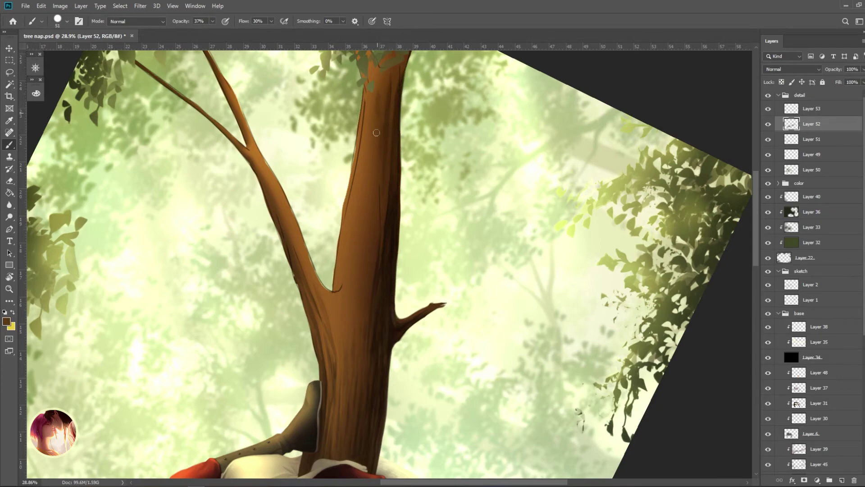
- Clean up the thicker limb's upper edge beyond the fork, covering its sketch lines with sampled orange-browns
left_click(365, 119, "ctrl")
key("e")
key("b")
left_click(376, 346, "ctrl")
left_click_drag(335, 272, 355, 149)
left_click(339, 321, "alt")
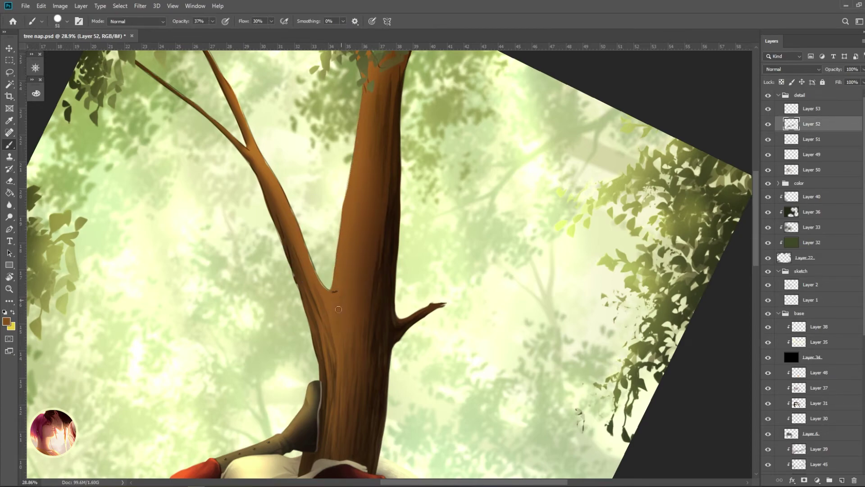
- Build up bark grain through the middle of the thicker limb with sampled light and dark browns
left_click(343, 282, "alt")
left_click(367, 216, "alt")
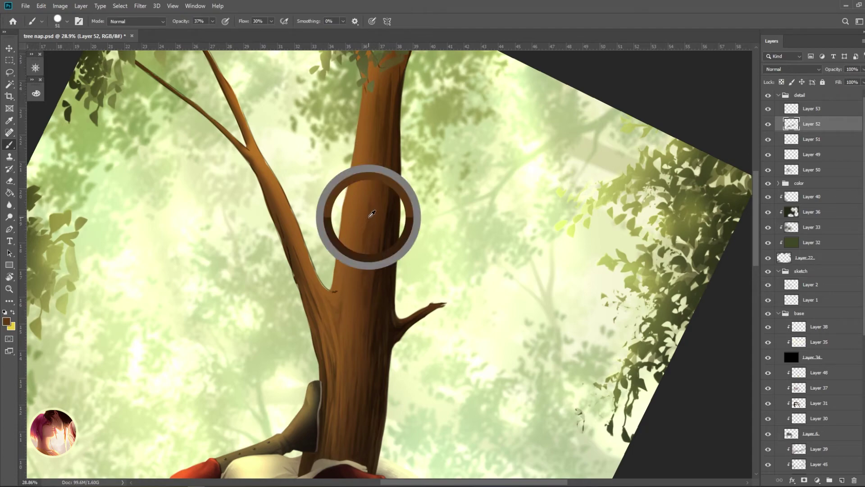
left_click(375, 279, "alt")
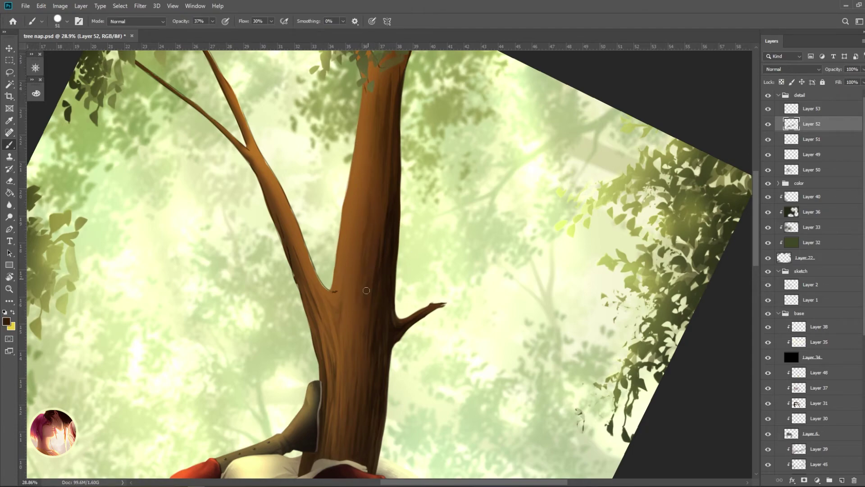
left_click(380, 230, "alt")
left_click_drag(388, 175, 387, 194)
left_click(384, 206, "alt")
- Darken the outer part of the thicker limb's underside up to the leaf cluster
scroll(397, 192, "down", 1)
scroll(372, 211, "down", 5)
scroll(371, 211, "up", 5)
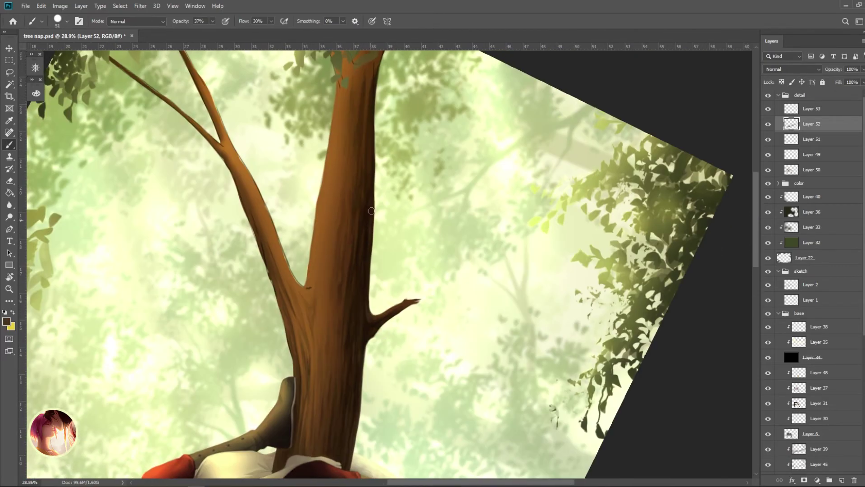
scroll(356, 281, "up", 3)
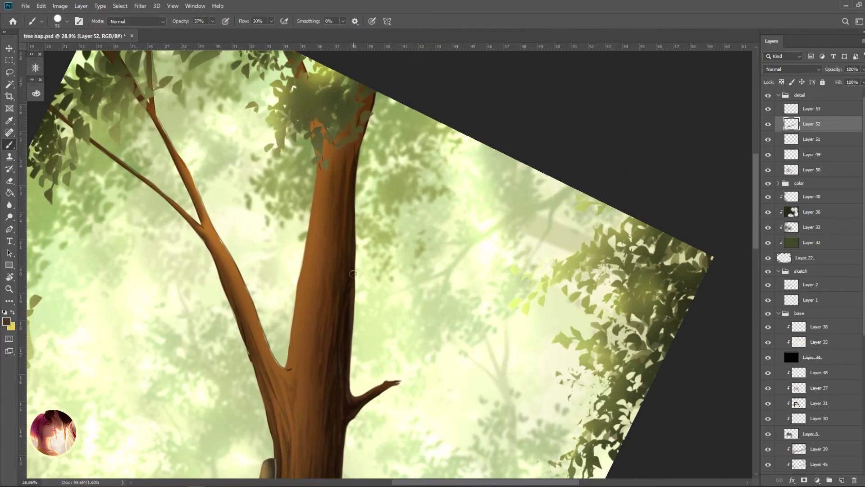
left_click_drag(353, 273, 356, 176)
key("Escape")
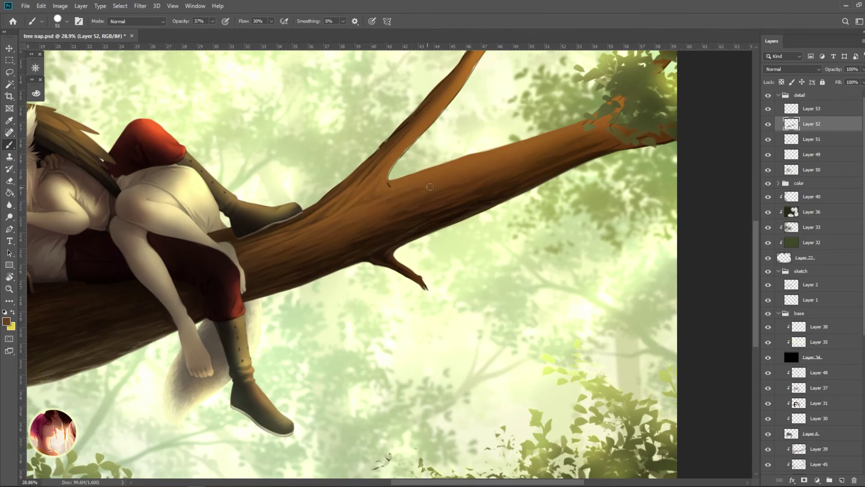
- Paint over the sketch line at the fork and extend bark streaks from the branch into the thinner limb
left_click(364, 204, "alt")
mouse_move(393, 164)
left_mouse_down()
mouse_move(417, 121)
mouse_move(378, 163)
mouse_move(416, 130)
left_mouse_up()
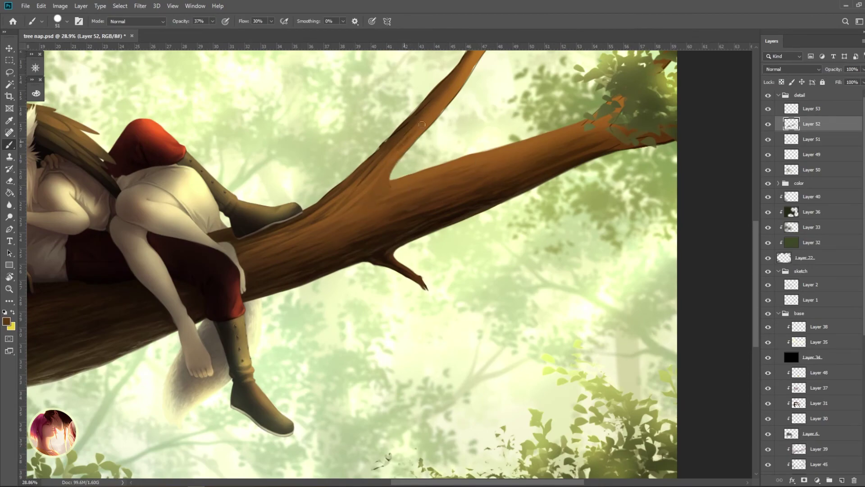
mouse_move(315, 204)
left_mouse_down()
mouse_move(448, 81)
mouse_move(393, 160)
left_mouse_up()
left_click_drag(374, 200, 384, 183)
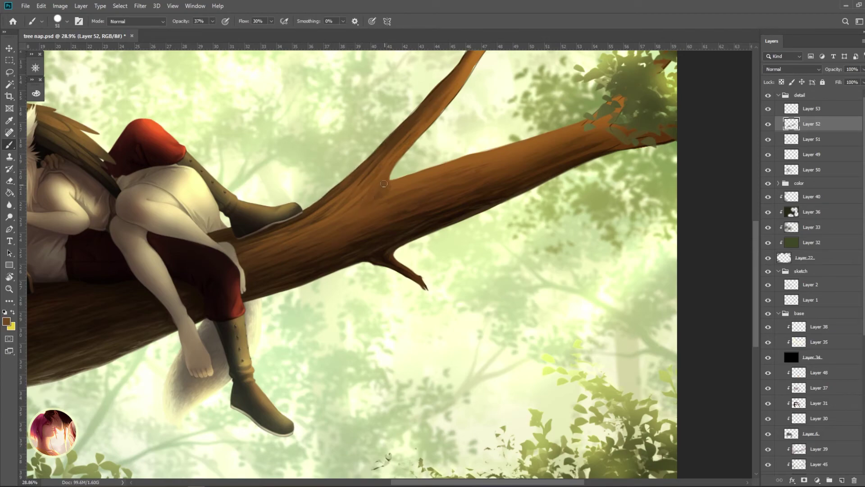
- Refine the bark and edges of the thinner limb above the fork with sampled browns
left_click(349, 180, "alt")
left_click(445, 108, "alt")
left_click(414, 110, "alt")
left_click_drag(444, 79, 414, 93)
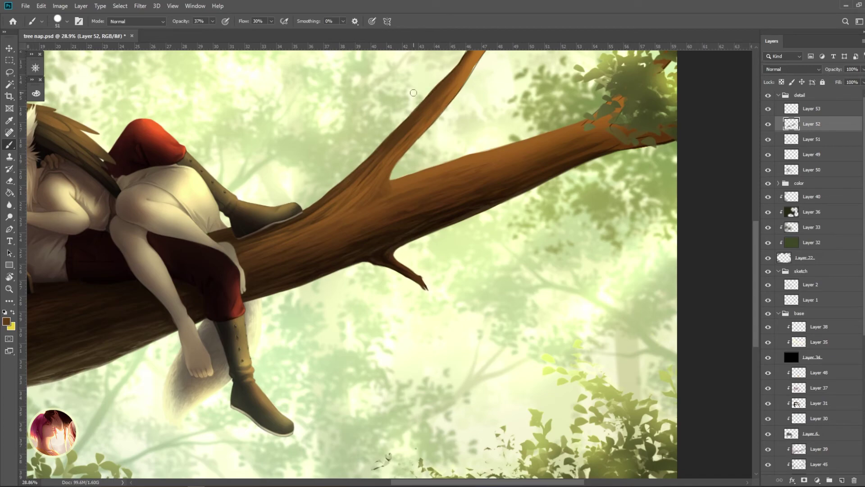
- Blend sampled light and dark browns into the bark around the fork and save the file
left_click(348, 205, "alt")
left_click(345, 198, "alt")
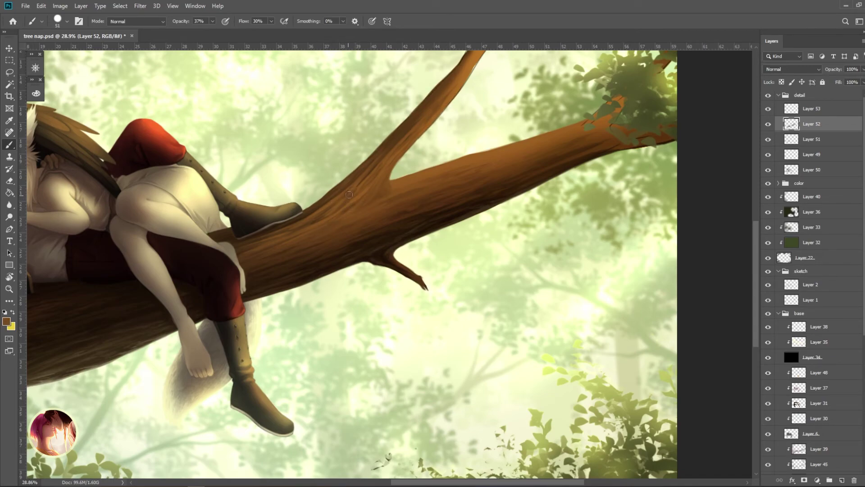
left_click(398, 195, "alt")
left_click(376, 191, "alt")
key("ctrl+s")
left_click(343, 219, "alt")
- Paint over the sketch line on the thinner limb just below the point where it splits into two twigs
left_click_drag(412, 203, 368, 281)
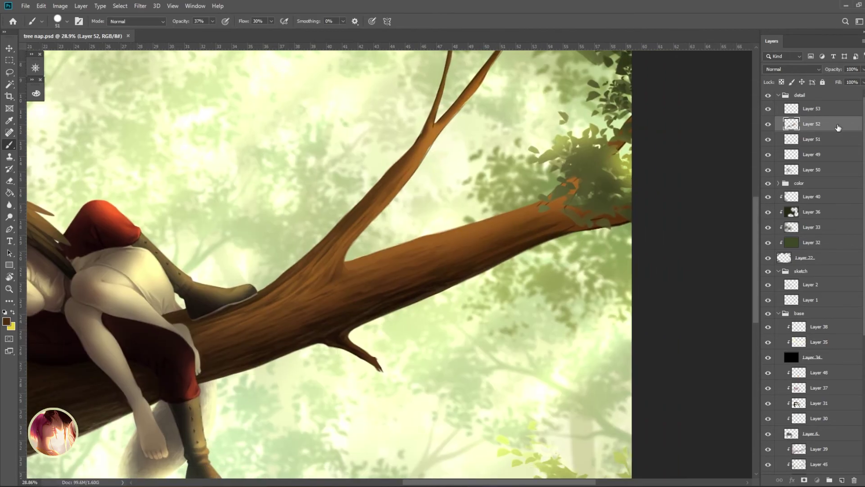
left_click_drag(408, 162, 428, 143)
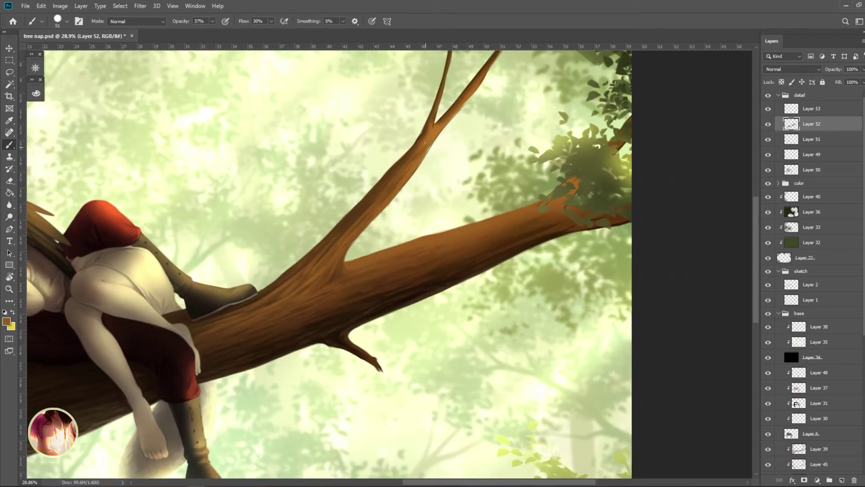
left_click(413, 173, "alt")
left_click(436, 109, "alt")
- Build up bark grain along the upper part of the thinner limb with sampled light and dark browns
mouse_move(436, 109)
left_mouse_down()
mouse_move(448, 69)
mouse_move(433, 144)
mouse_move(385, 220)
left_mouse_up()
mouse_move(401, 162)
left_mouse_down()
mouse_move(381, 249)
mouse_move(428, 220)
mouse_move(381, 270)
mouse_move(451, 180)
mouse_move(425, 224)
left_mouse_up()
left_click(392, 198, "alt")
left_click(381, 249, "alt")
left_click(406, 243, "alt")
left_click(386, 269, "alt")
left_click(397, 252, "alt")
left_click(383, 266, "alt")
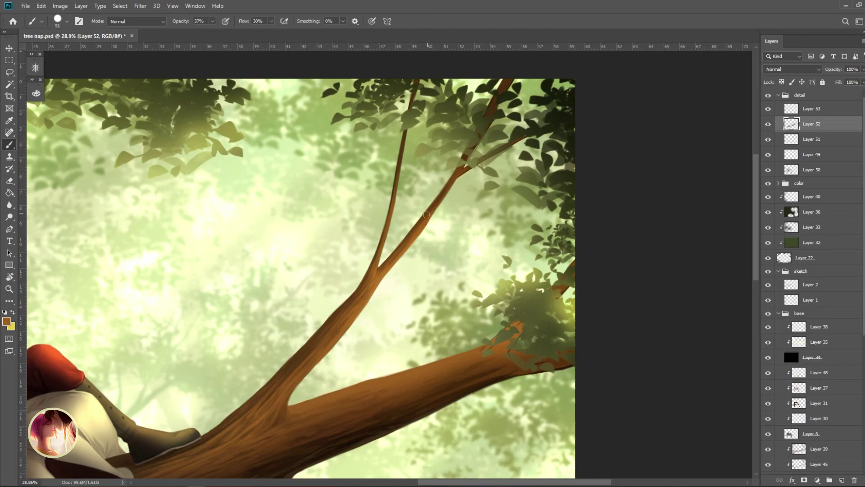
- Shade the two twigs above the thinner limb's split with sampled browns, covering their sketch lines
left_click(426, 215, "alt")
left_click(357, 277, "alt")
left_click(378, 284, "alt")
left_click(289, 396, "alt")
left_click(455, 183, "alt")
left_click(515, 79, "alt")
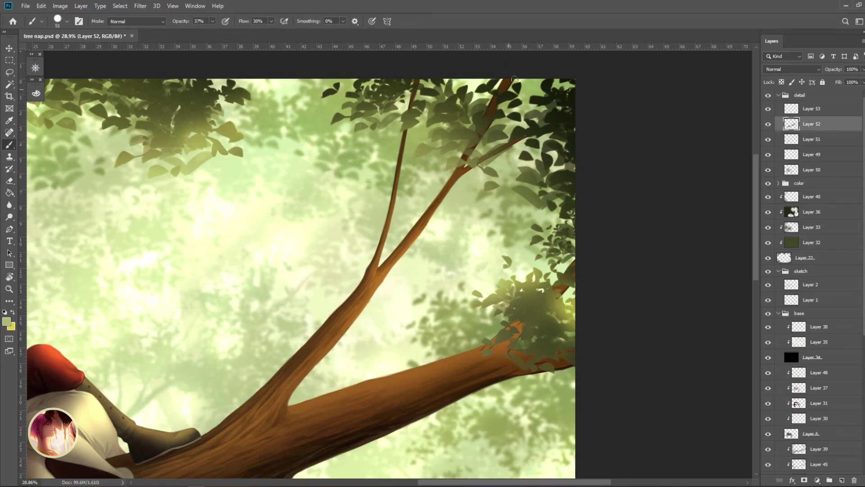
- Touch up the twig ends among the upper leaves with sampled browns and greens
left_click(487, 110, "alt")
left_click(489, 96, "alt")
left_click(499, 84, "alt")
left_click(507, 127, "alt")
left_click(492, 156, "alt")
left_click(459, 166, "alt")
- Shade the broken stub at the thicker limb's outer end, beside the leaf cluster, with sampled browns
left_click_drag(460, 167, 532, 45)
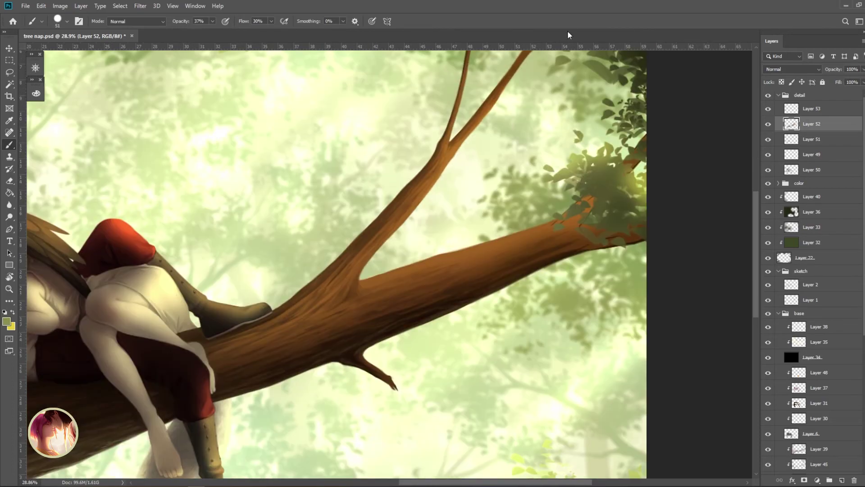
left_click(555, 221, "alt")
mouse_move(559, 224)
left_mouse_down()
mouse_move(566, 241)
mouse_move(588, 200)
mouse_move(589, 217)
mouse_move(583, 225)
mouse_move(590, 199)
mouse_move(531, 251)
mouse_move(577, 225)
left_mouse_up()
left_click(588, 200, "alt")
left_click(589, 216, "alt")
left_click(531, 252, "alt")
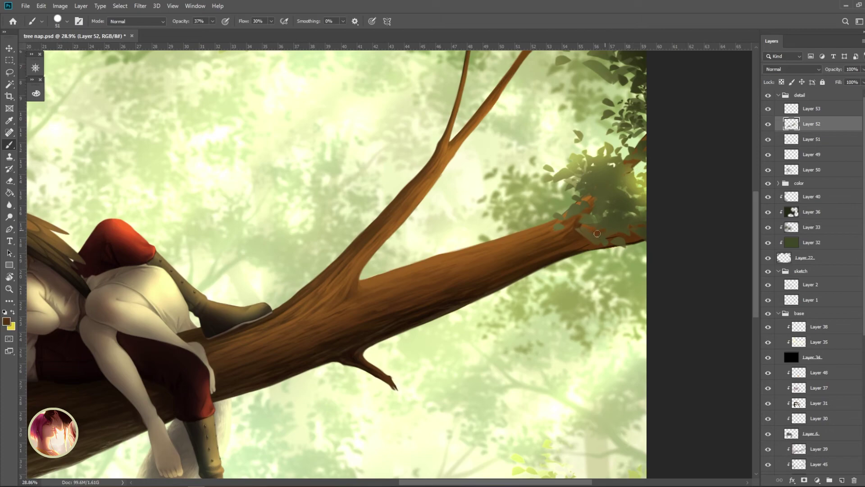
- Darken the thicker limb's tip below the leaf cluster and touch up the overlapping leaves
left_click(559, 256, "alt")
left_click_drag(586, 243, 620, 246)
left_click(632, 245, "alt")
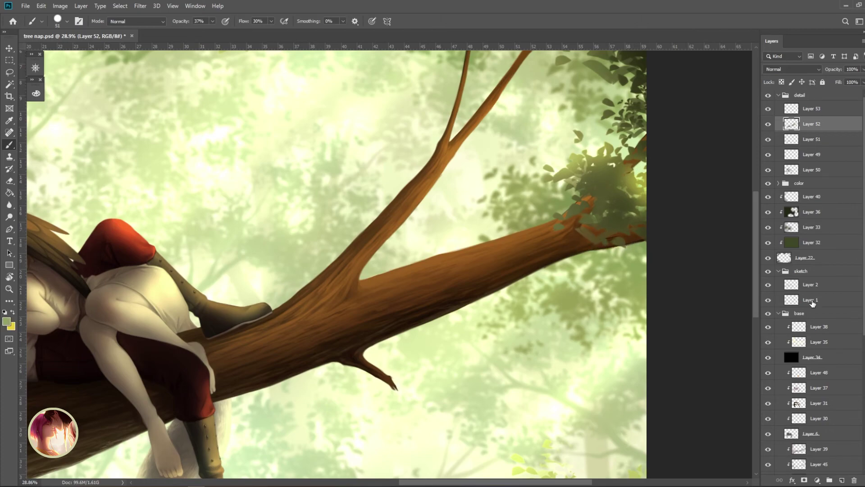
left_click(581, 197, "alt")
- Paint light orange-brown bark streaks along the upper side of the thicker limb beyond the fork
left_click_drag(572, 328, 613, 334)
left_click(428, 284, "alt")
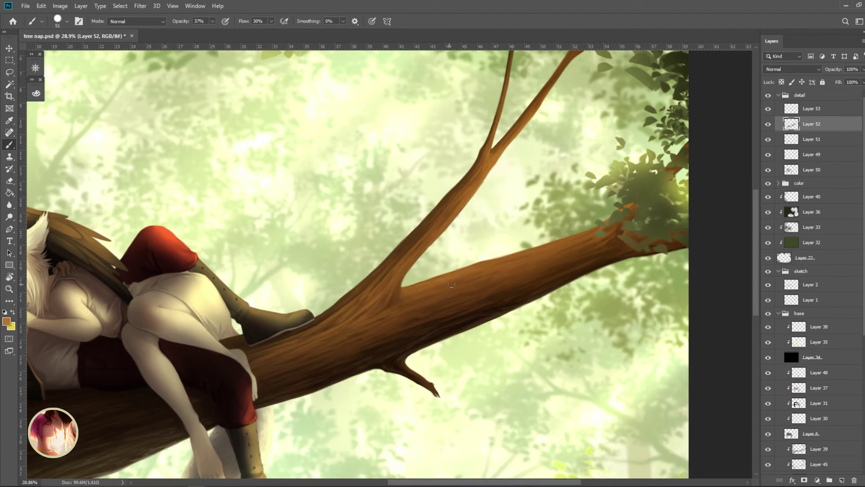
left_click_drag(442, 276, 436, 228)
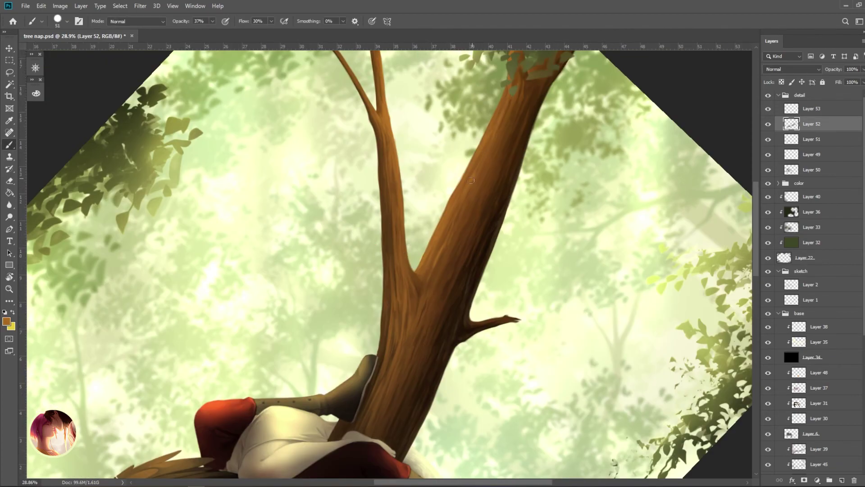
left_click(434, 244, "alt")
left_click(396, 104, "alt")
mouse_move(494, 106)
left_mouse_down()
mouse_move(530, 172)
mouse_move(446, 211)
left_mouse_up()
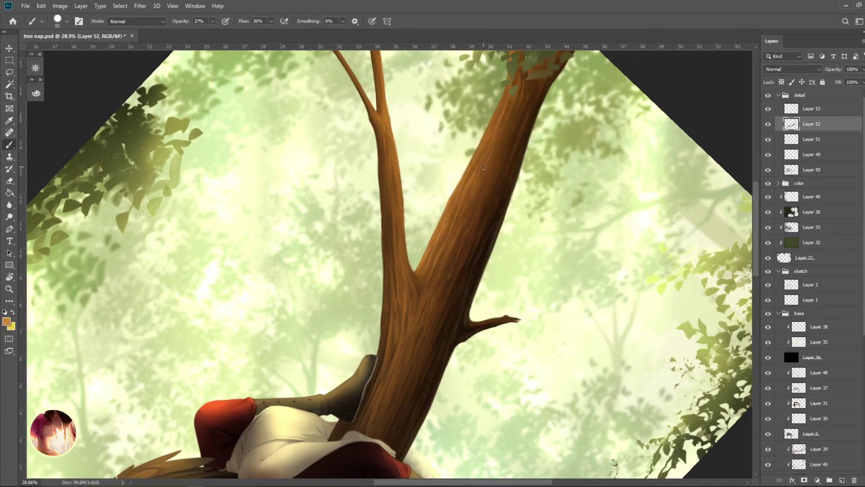
left_click_drag(483, 166, 530, 278)
left_click(529, 277, "alt")
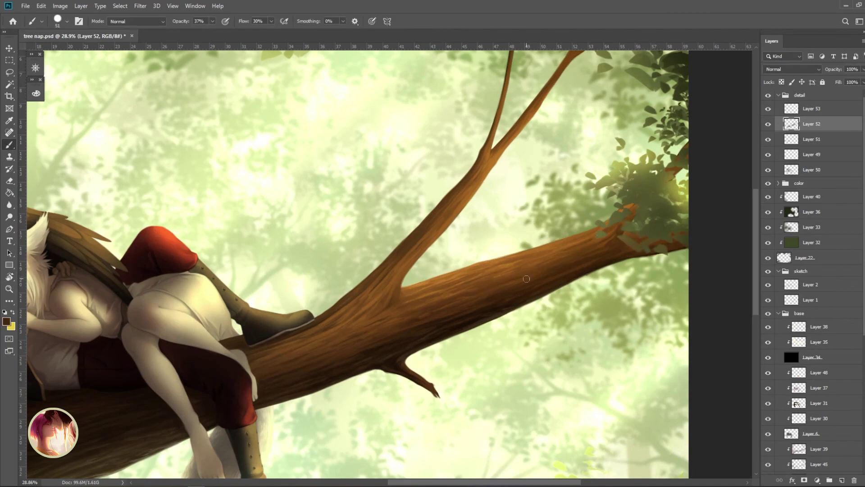
- Paint over the sketch line along the trunk's sunlit edge with sampled oranges
scroll(518, 275, "down", 2)
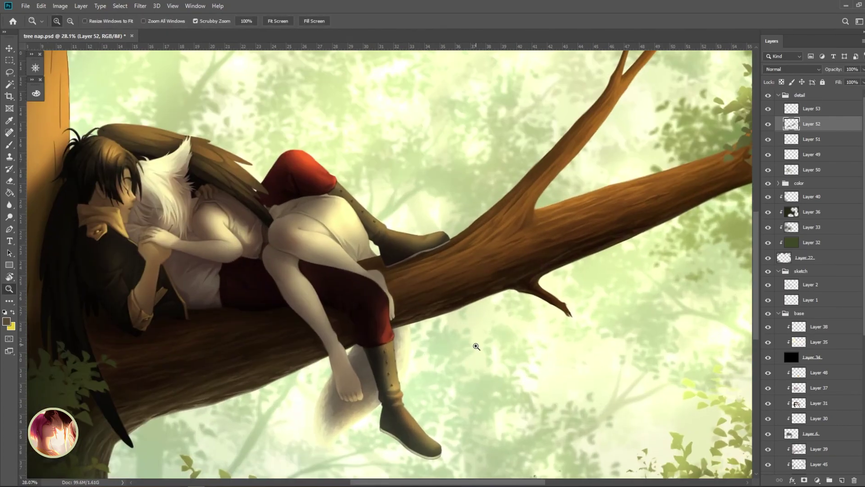
mouse_move(477, 346)
left_mouse_down()
mouse_move(471, 236)
mouse_move(413, 231)
mouse_move(323, 171)
left_mouse_up()
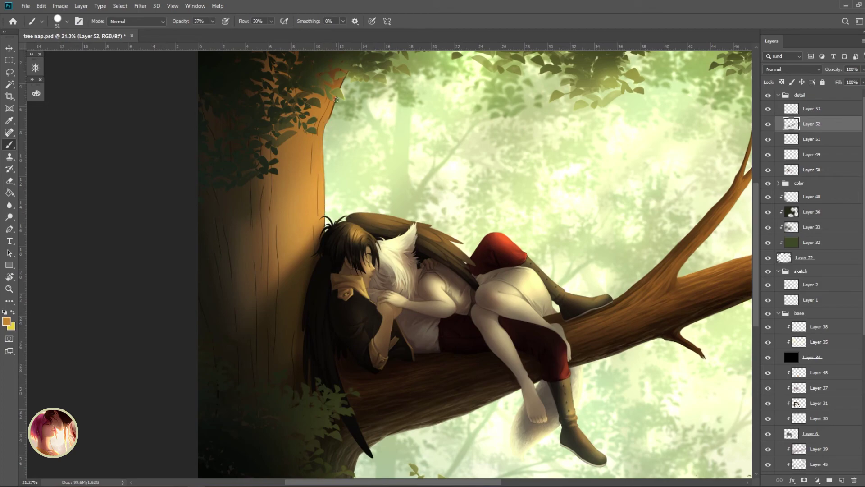
left_click(342, 82, "alt")
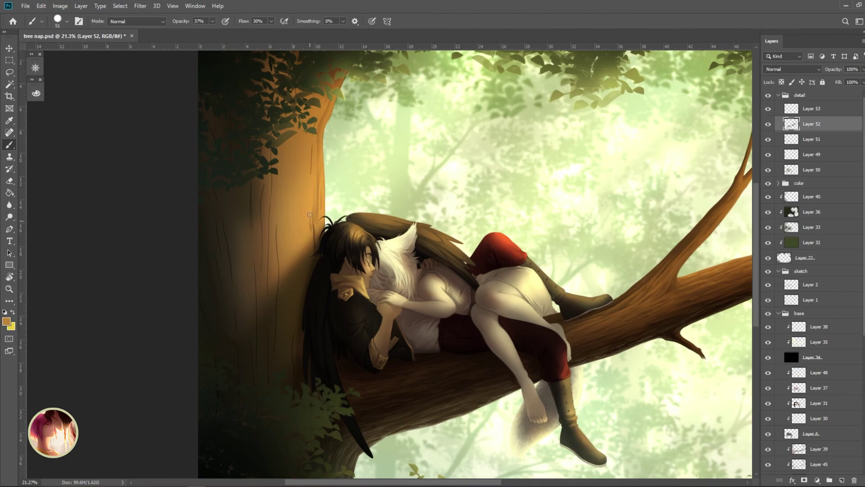
scroll(309, 247, "up", 1)
left_click(308, 171, "alt")
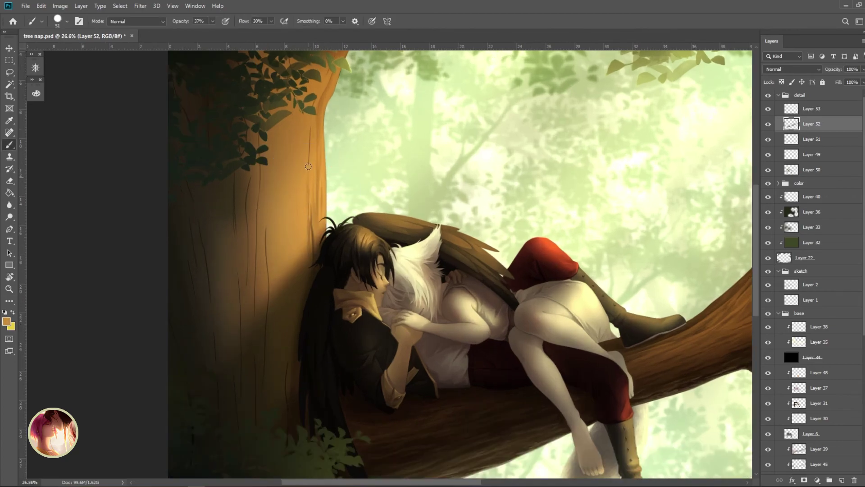
- Cover the sketch lines near the trunk's sunlit edge above the dark-haired figure with sampled orange-browns
left_click(319, 235, "alt")
left_click(412, 137, "alt")
left_click(308, 284, "alt")
left_click(284, 371, "alt")
left_click(282, 390, "alt")
left_click(302, 249, "alt")
left_click(302, 228, "alt")
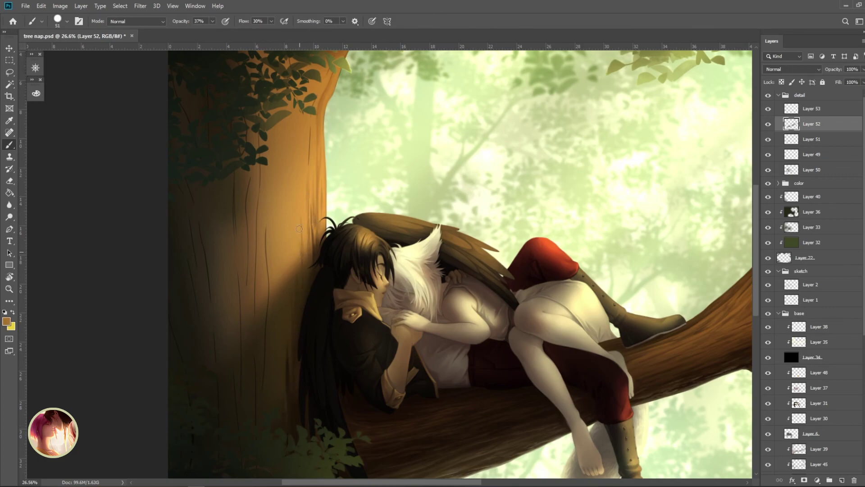
- Add light and dark bark streaks to the trunk just behind the dark-haired figure's head
left_click(310, 236, "alt")
left_click(302, 276, "alt")
left_click(293, 226, "alt")
left_click(312, 266, "alt")
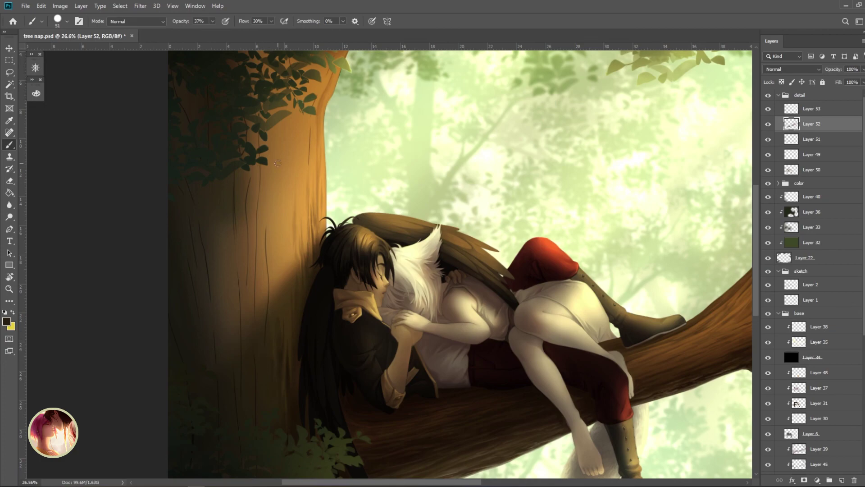
- Set the brush size to 61 and paint over the vertical sketch line in the middle of the trunk
right_click(266, 313)
left_click(265, 270, "alt")
left_click(267, 302, "alt")
left_click(268, 319, "alt")
left_click(266, 291, "alt")
left_click(270, 302, "alt")
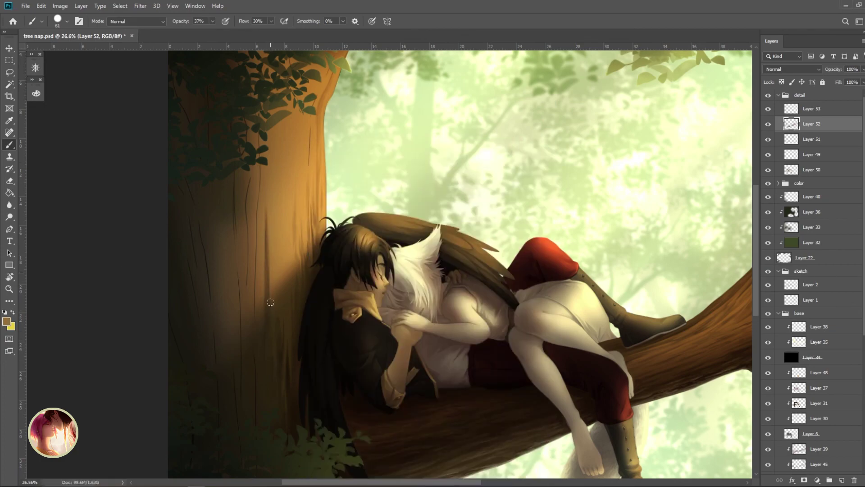
- Blend bark streaks across the shadow boundary on the trunk beside the dark-haired figure
left_click(271, 312, "alt")
left_click(277, 239, "alt")
left_click(285, 299, "alt")
left_click(291, 301, "alt")
left_click(290, 263, "alt")
left_click(301, 317, "alt")
left_click(287, 317, "alt")
left_click(268, 235, "alt")
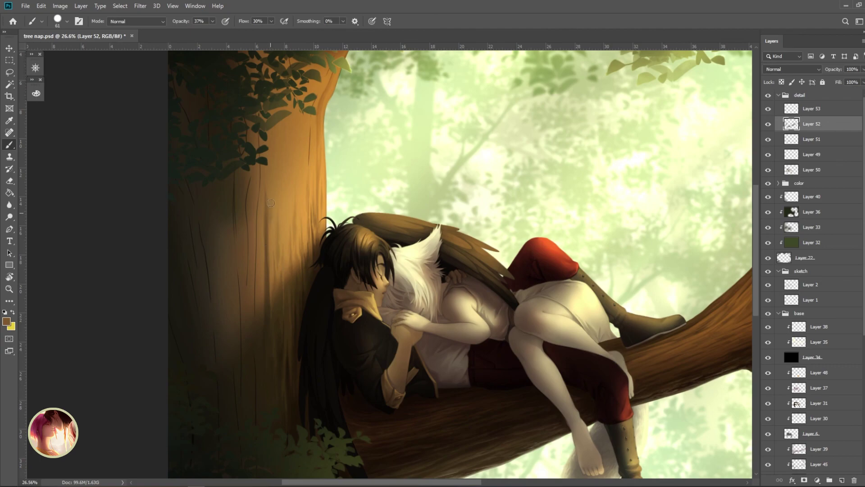
- Extend vertical bark streaks up the sunlit part of the trunk towards the hanging leaves
left_click(269, 219, "alt")
left_click(286, 217, "alt")
left_click(300, 187, "alt")
mouse_move(285, 217)
left_mouse_down()
mouse_move(300, 187)
mouse_move(300, 152)
mouse_move(284, 203)
mouse_move(290, 91)
mouse_move(283, 191)
mouse_move(308, 145)
left_mouse_up()
left_click(291, 174, "alt")
left_click(322, 107, "alt")
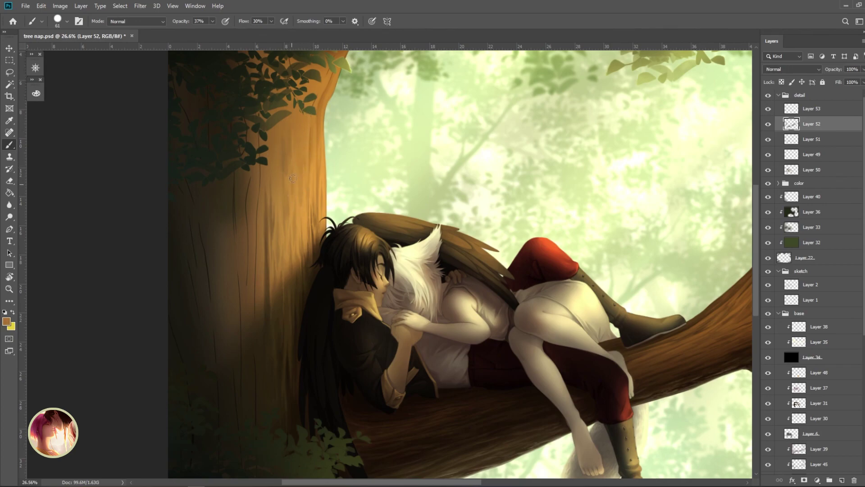
- Deepen the bark grain in the trunk's shadow next to the black wing with sampled dark browns
left_click(311, 217, "alt")
left_click(280, 330, "alt")
left_click(287, 287, "alt")
left_click(291, 263, "alt")
left_click(297, 262, "alt")
left_click(284, 378, "alt")
- Reselect Layer 52 and paint over the long vertical sketch lines between the trunk's lit and shaded sides
left_click(792, 298)
left_click(802, 124)
left_click(267, 295, "alt")
left_click(262, 338, "alt")
left_click(256, 274, "alt")
mouse_move(258, 172)
left_mouse_down()
mouse_move(252, 208)
mouse_move(261, 237)
mouse_move(246, 280)
left_mouse_up()
left_click(256, 293, "alt")
- Cover the remaining sketch lines on the trunk's shaded side below the leaves with sampled dark browns
left_click(254, 333, "alt")
left_click(249, 330, "alt")
left_click(242, 213, "alt")
left_click(239, 210, "alt")
left_click(245, 195, "alt")
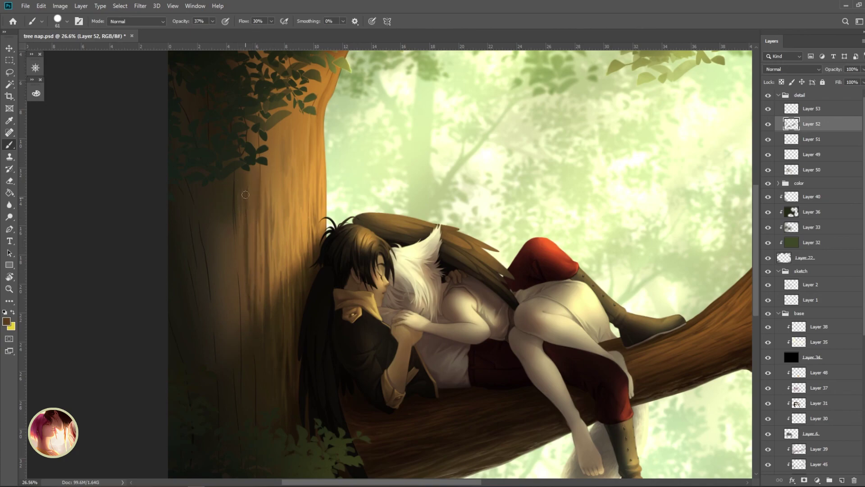
- Layer dark red-brown and lighter bark streaks down the middle of the trunk below the hanging leaves
left_click(253, 293, "alt")
left_click(255, 204, "alt")
left_click(258, 201, "alt")
left_click(262, 162, "alt")
left_click(267, 270, "alt")
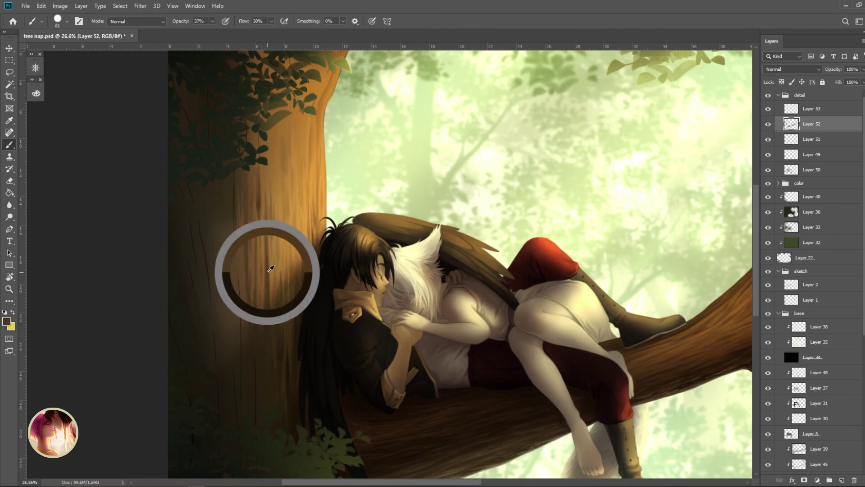
left_click(271, 230, "alt")
left_click(277, 253, "alt")
left_click(278, 253, "alt")
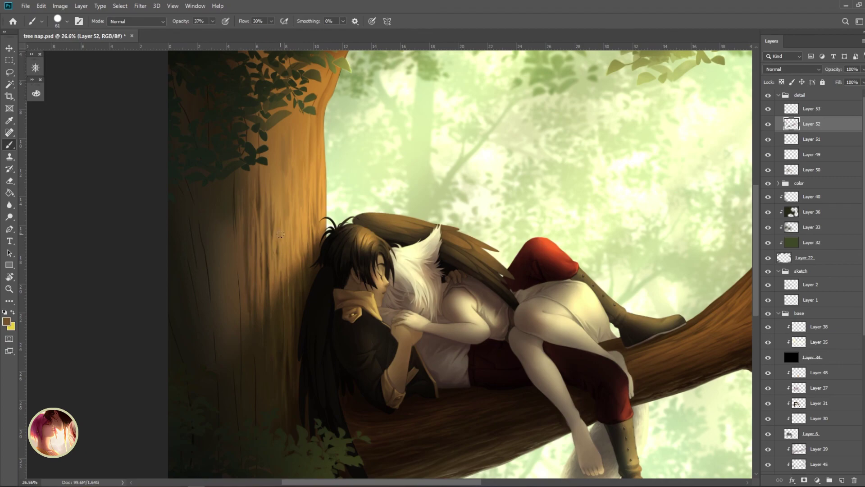